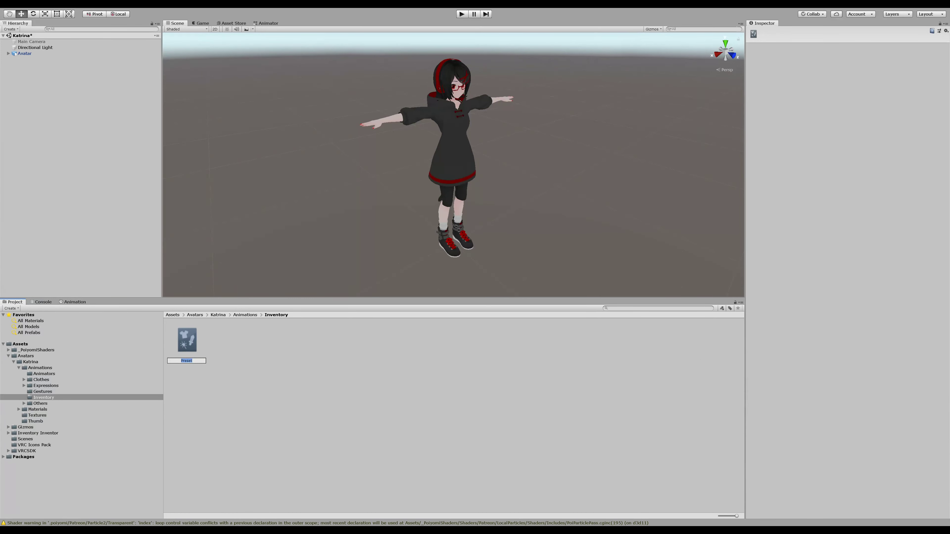
# Step: Accept the name Preset for the new inventory preset and rename its first page Inventory Main Page
pyautogui.press('Return')
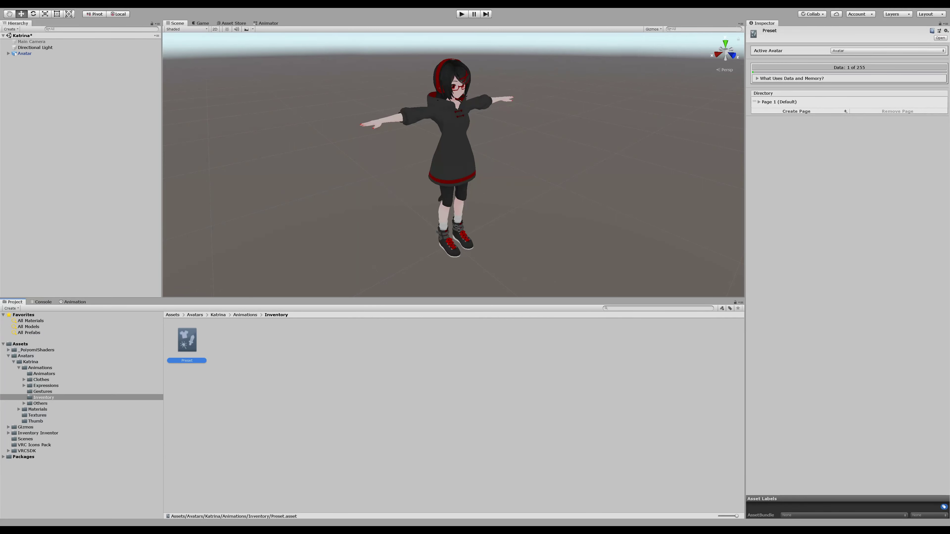
pyautogui.click(779, 101)
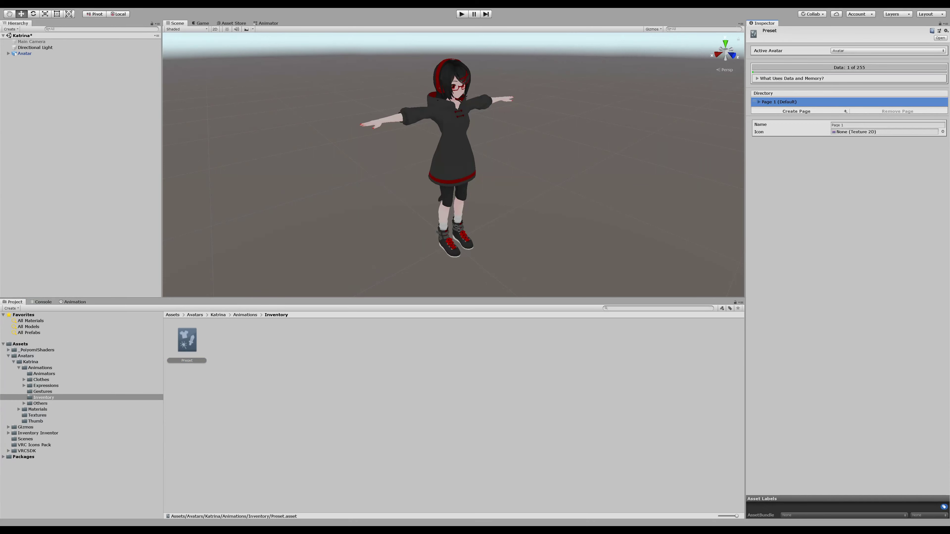
pyautogui.click(887, 125)
pyautogui.write('Inventory')
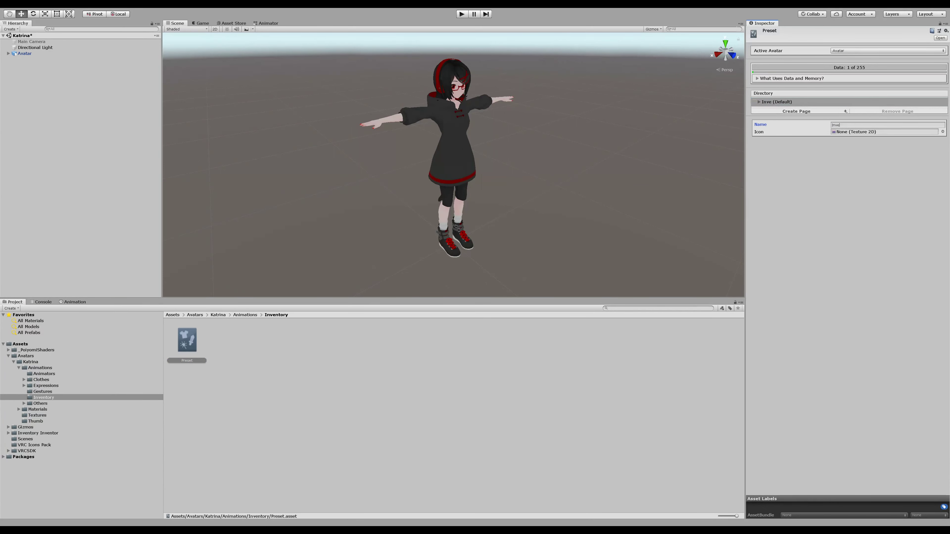
pyautogui.write(' Main Page')
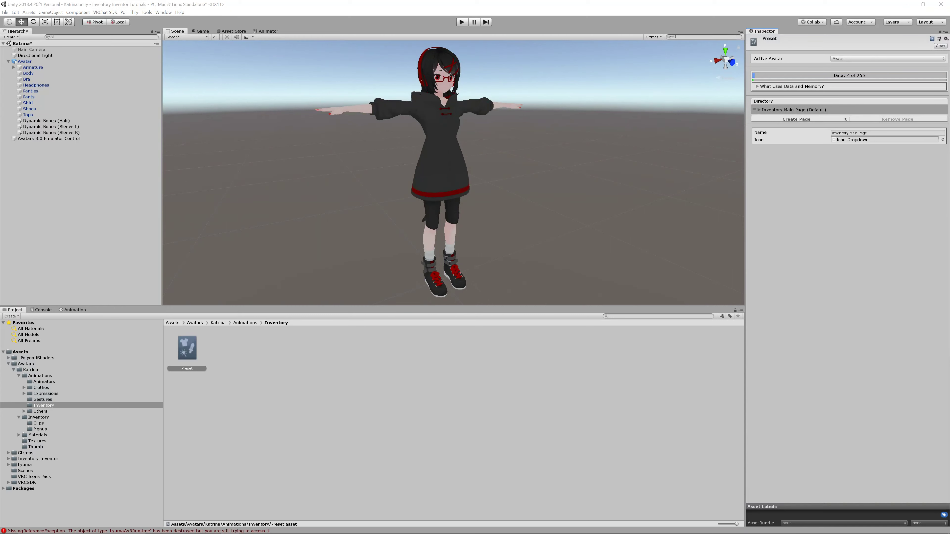
# Step: Create a second page and import the external Mouth Control expressions menu with its submenus into the preset
pyautogui.click(797, 120)
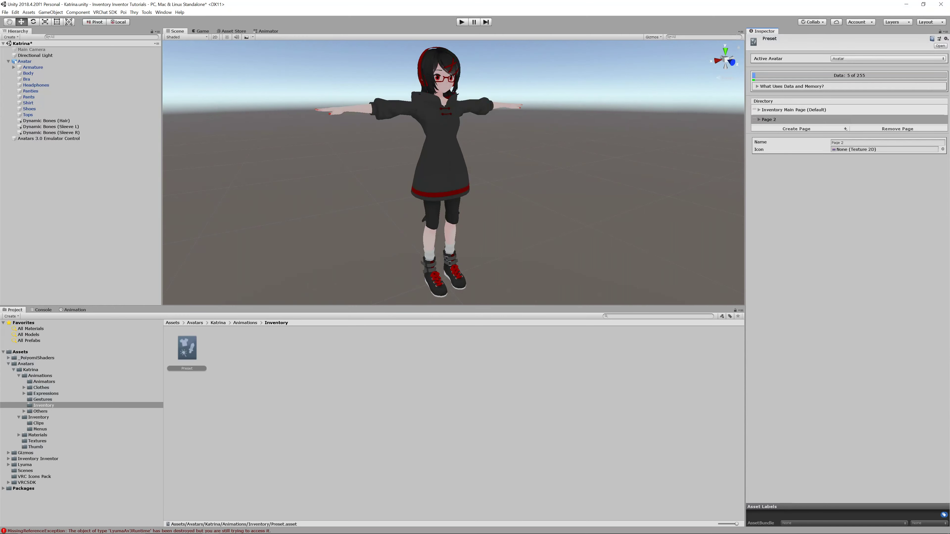
pyautogui.click(845, 129)
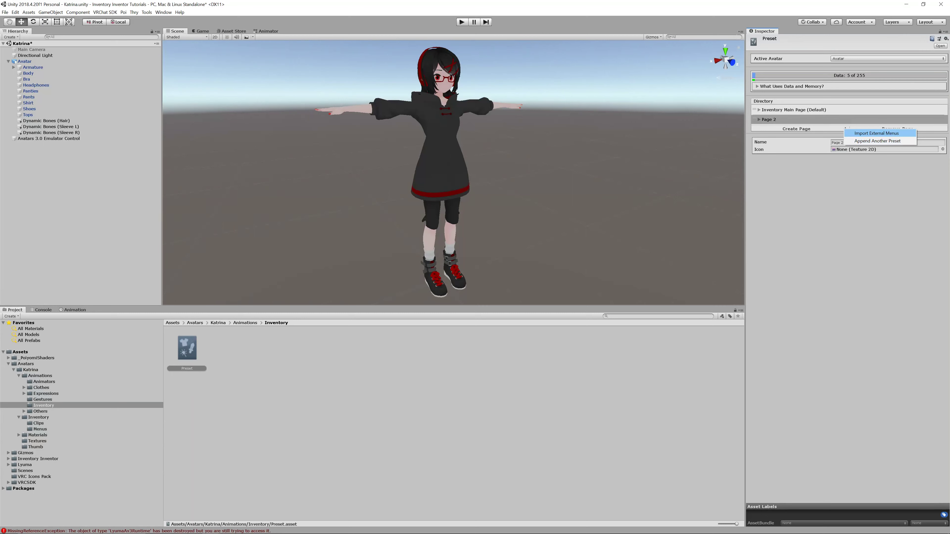
pyautogui.click(876, 133)
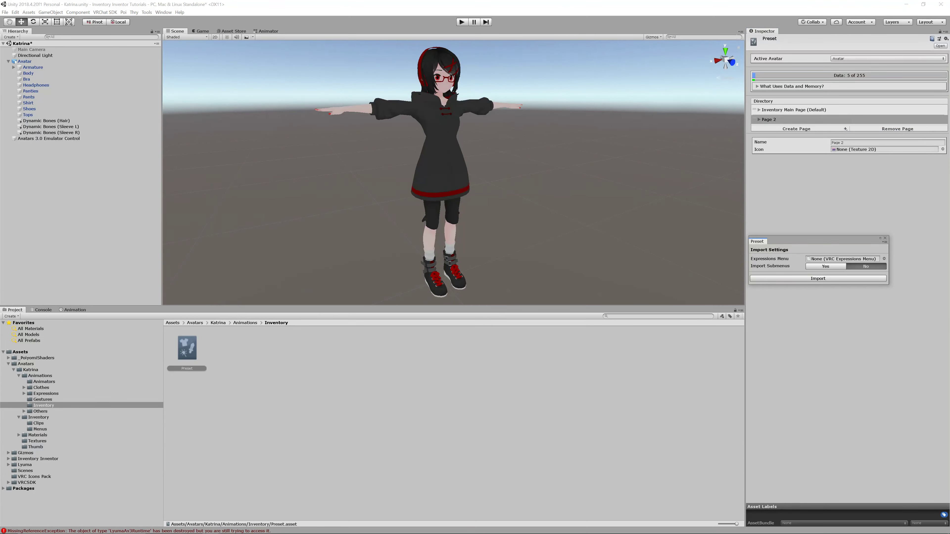
pyautogui.click(884, 259)
pyautogui.scroll(-3, 585, 382)
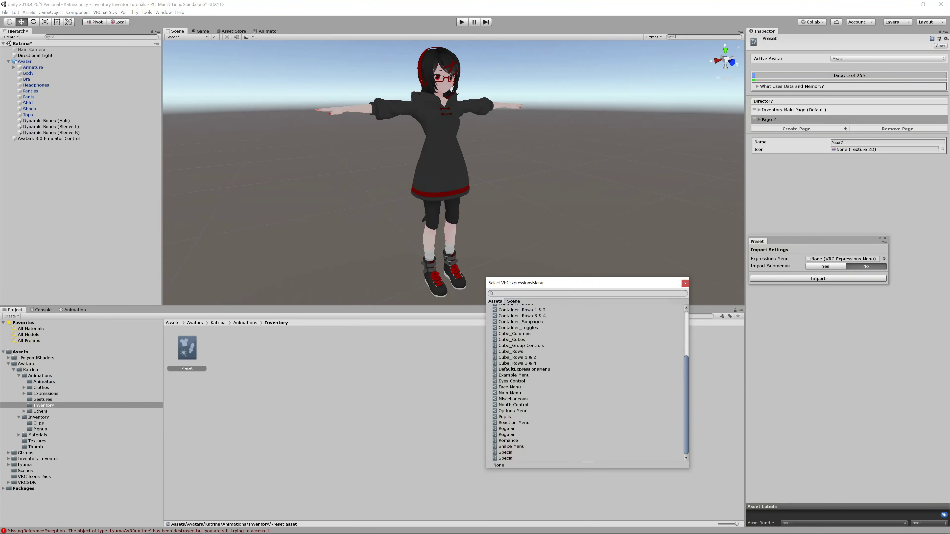
pyautogui.click(512, 405)
pyautogui.click(685, 283)
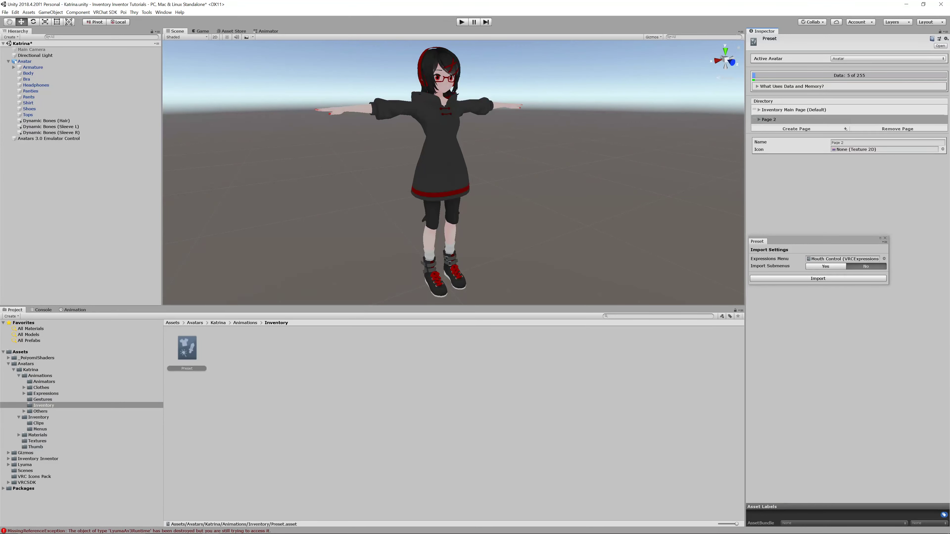
pyautogui.click(826, 267)
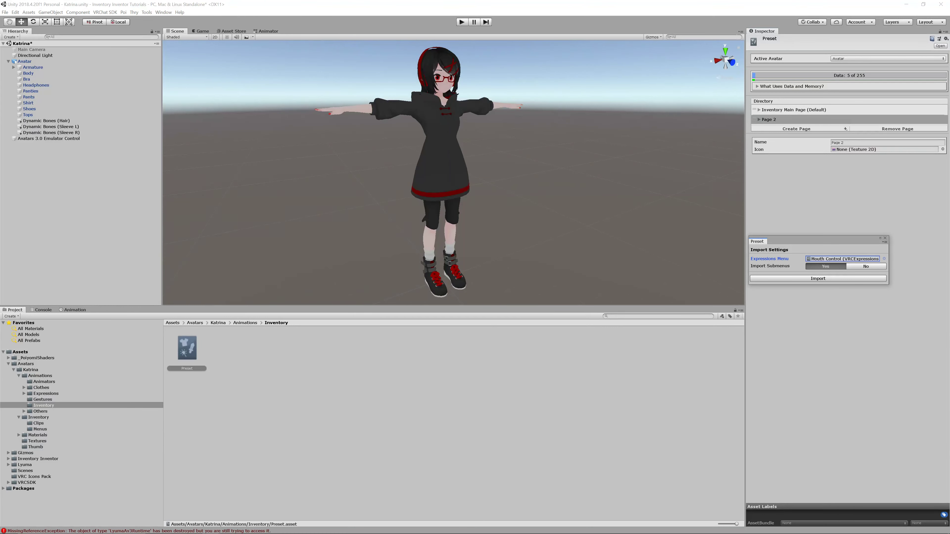
pyautogui.click(818, 278)
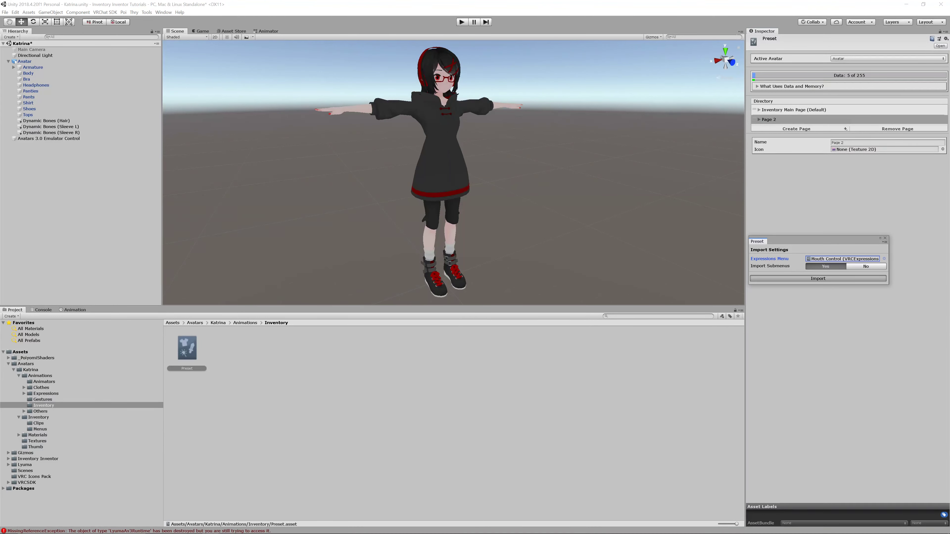
pyautogui.click(525, 282)
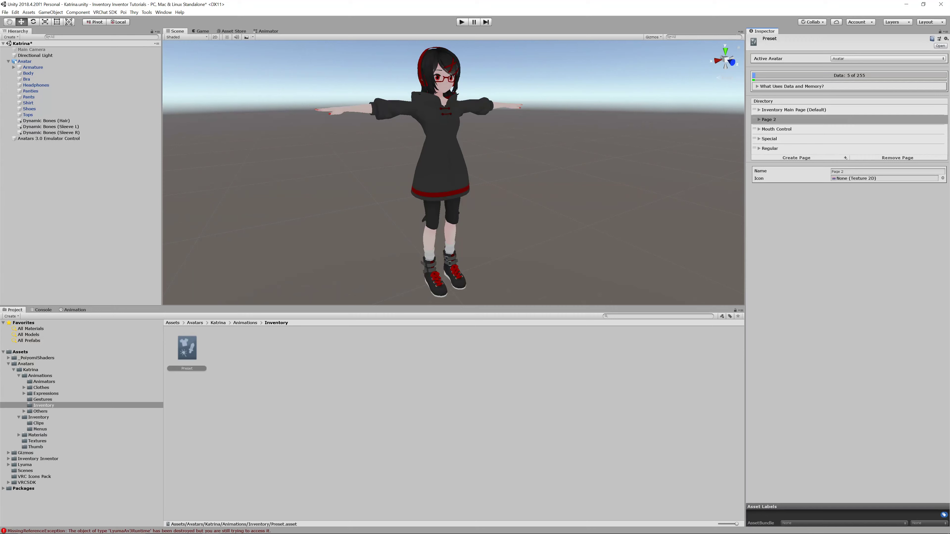
# Step: Examine the imported Mouth Control, Special and Regular pages, including the items on Mouth Control and Special and the settings of the ^ Frown control
pyautogui.click(823, 129)
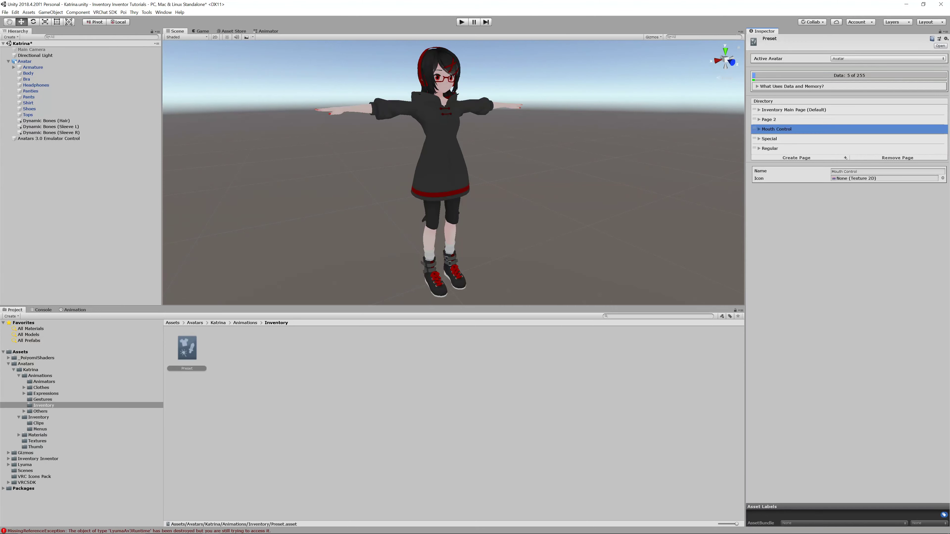
pyautogui.click(823, 138)
pyautogui.click(823, 148)
pyautogui.click(758, 129)
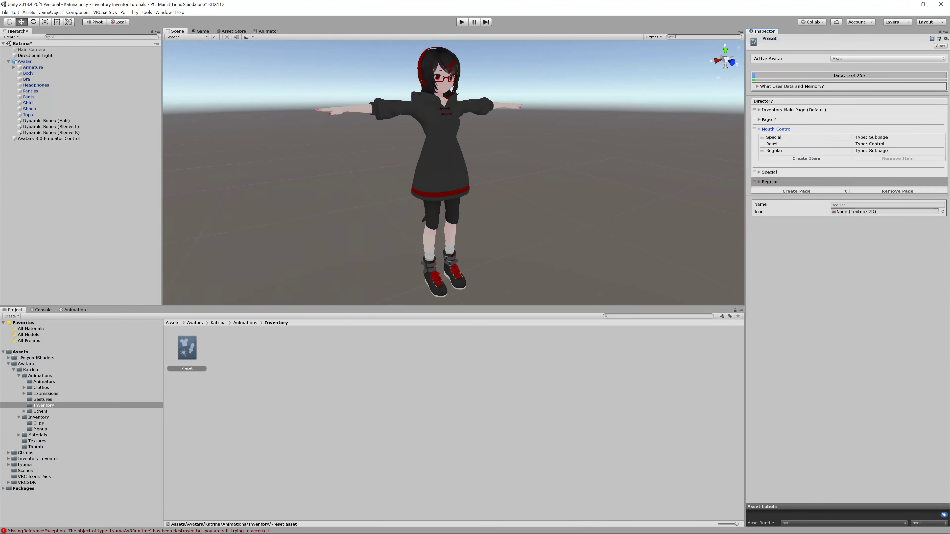
pyautogui.click(758, 129)
pyautogui.click(759, 139)
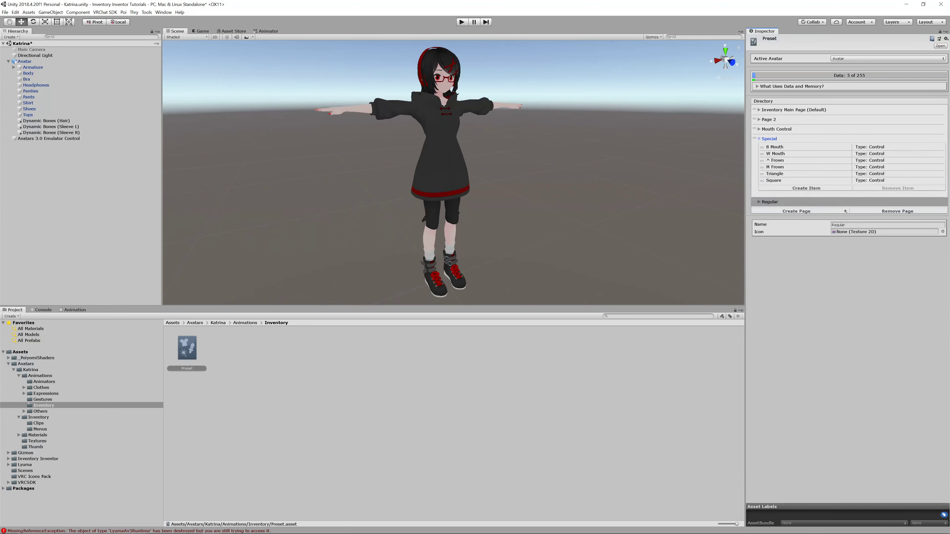
pyautogui.click(789, 147)
pyautogui.click(789, 161)
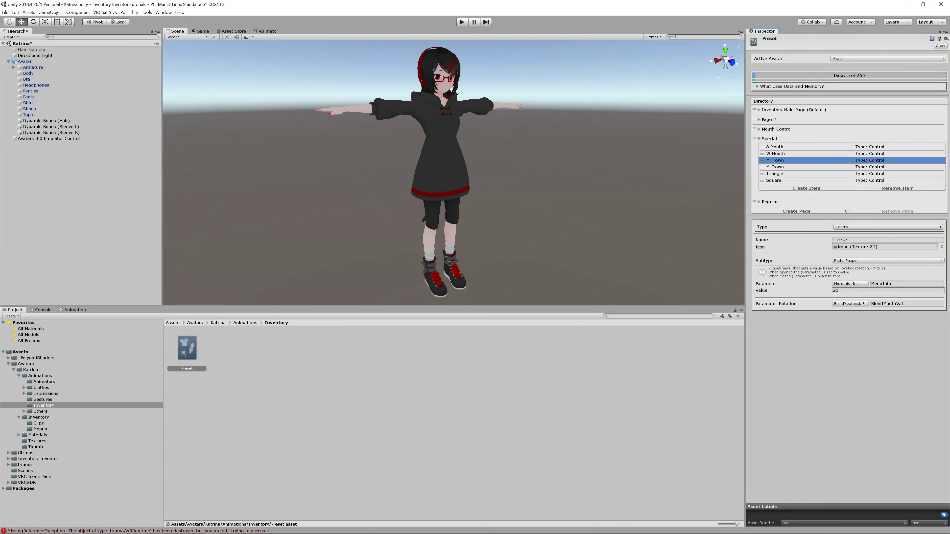
pyautogui.click(759, 139)
pyautogui.click(758, 130)
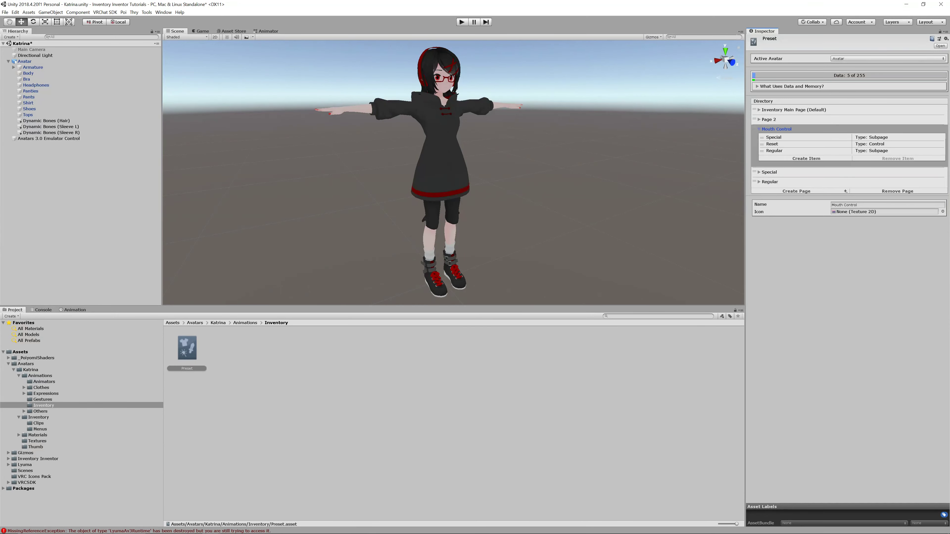
pyautogui.click(758, 129)
# Step: Append the pages "This is the Default Page", "Click or drag anywhere else to select or reorder Pages" and "Open this Page to see some Items!" from the Tutorial preset
pyautogui.click(844, 157)
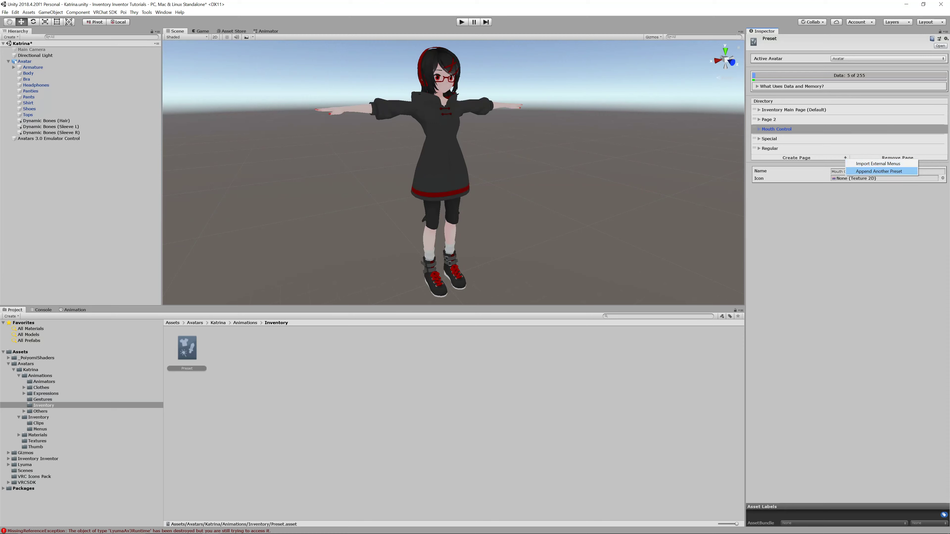
pyautogui.click(878, 171)
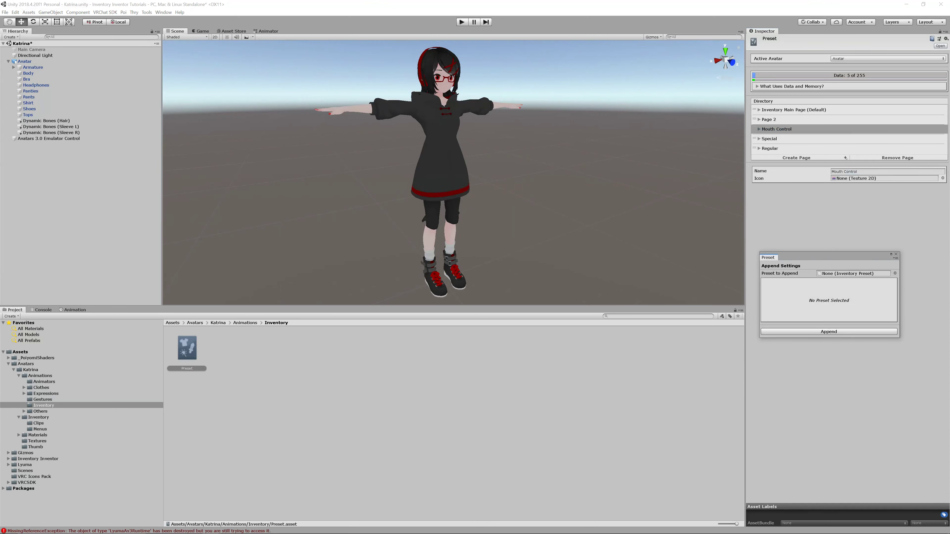
pyautogui.click(894, 274)
pyautogui.click(506, 337)
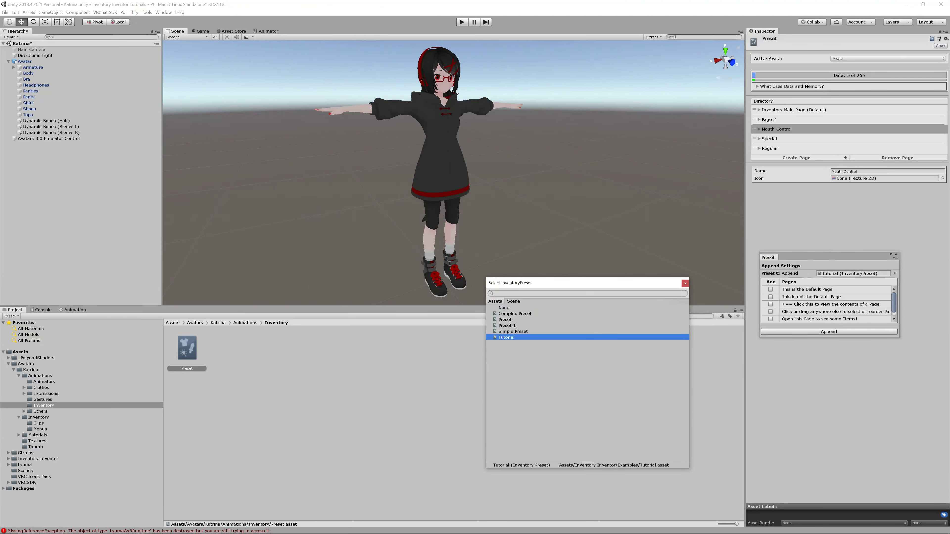
pyautogui.click(685, 284)
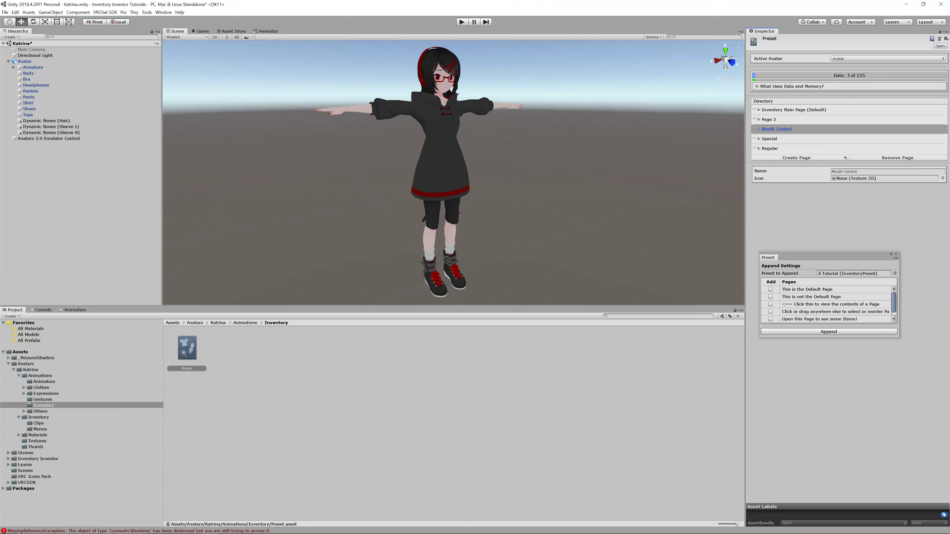
pyautogui.click(770, 289)
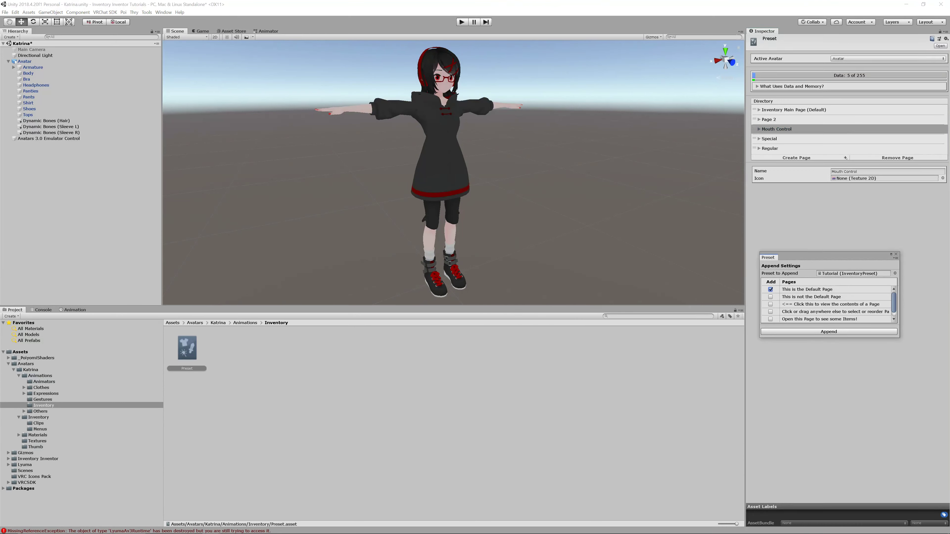
pyautogui.click(770, 312)
pyautogui.click(770, 332)
pyautogui.click(526, 282)
pyautogui.click(799, 177)
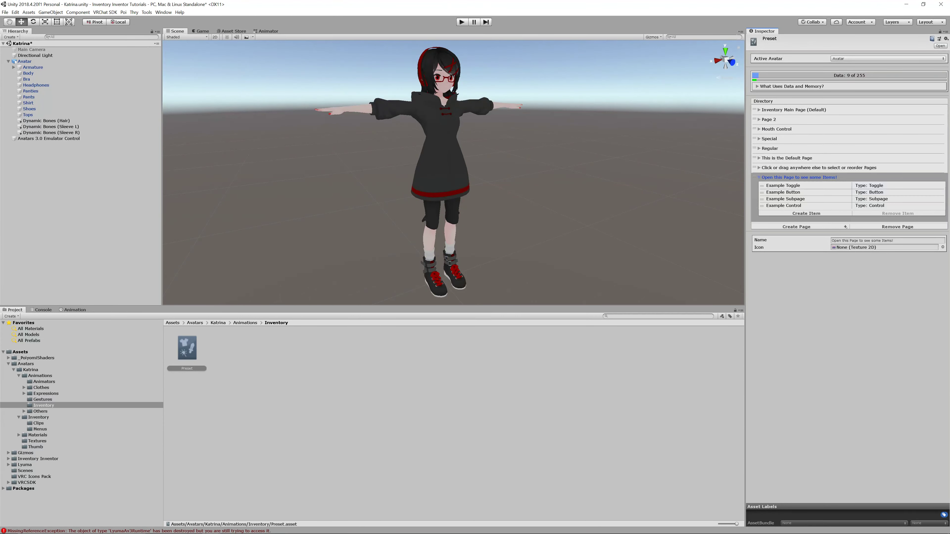
pyautogui.click(799, 177)
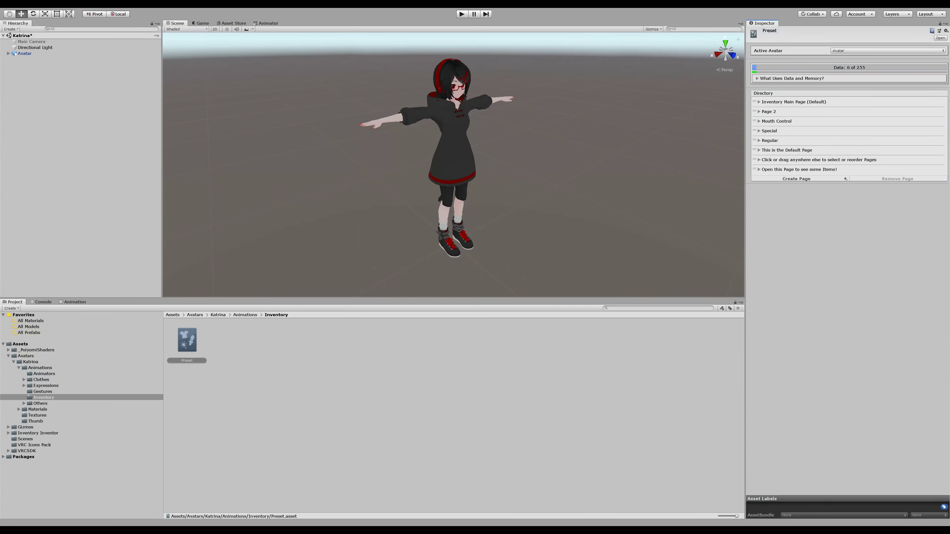
# Step: Move the Special page to the first place in the directory so that it is the default page
pyautogui.moveTo(793, 101)
pyautogui.mouseDown()
pyautogui.moveTo(793, 155)
pyautogui.moveTo(792, 101)
pyautogui.mouseUp()
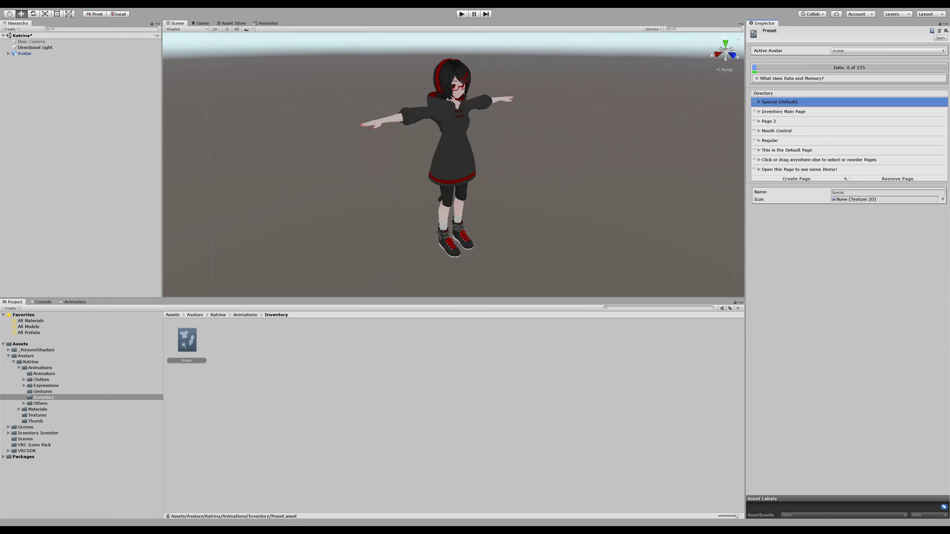
pyautogui.click(759, 102)
pyautogui.click(759, 101)
# Step: Move Inventory Main Page back to the first place as the default page and check its contents
pyautogui.moveTo(804, 111); pyautogui.dragTo(803, 101)
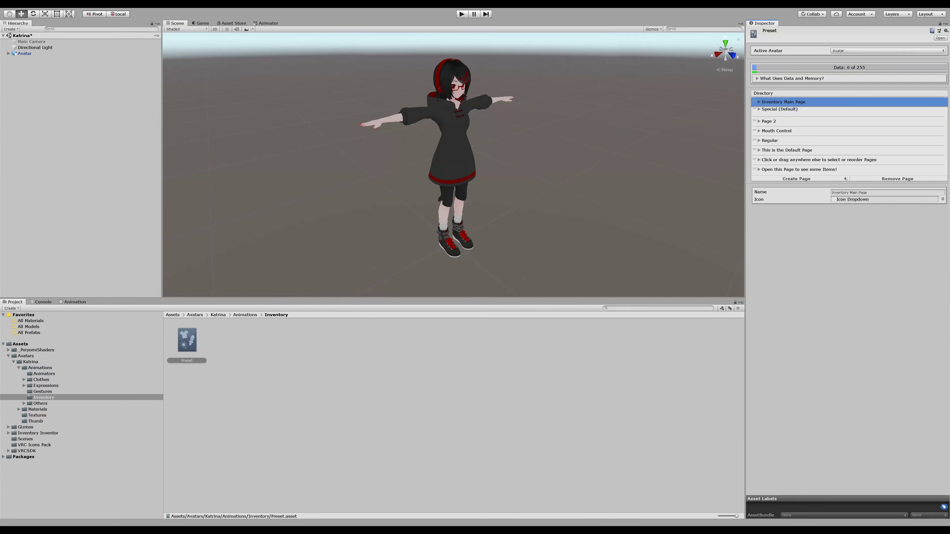
pyautogui.click(759, 101)
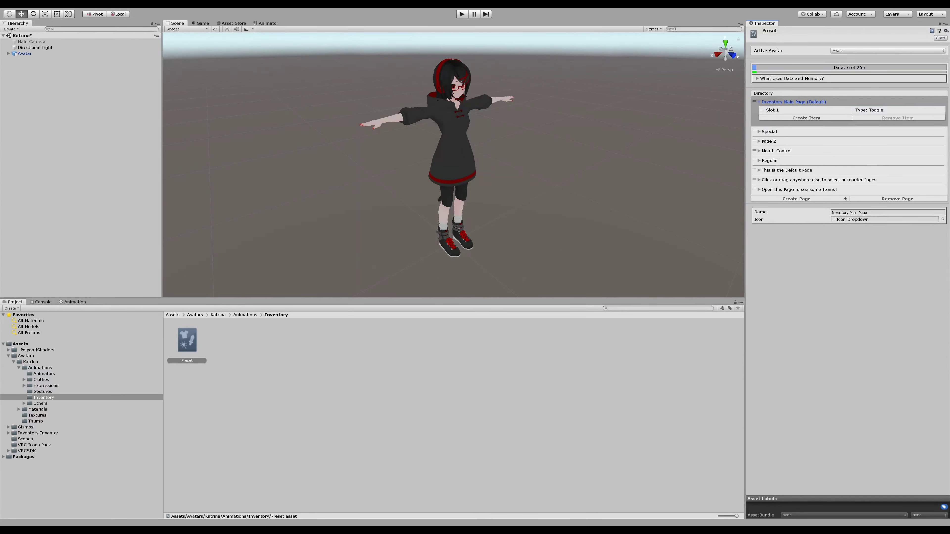
pyautogui.click(759, 102)
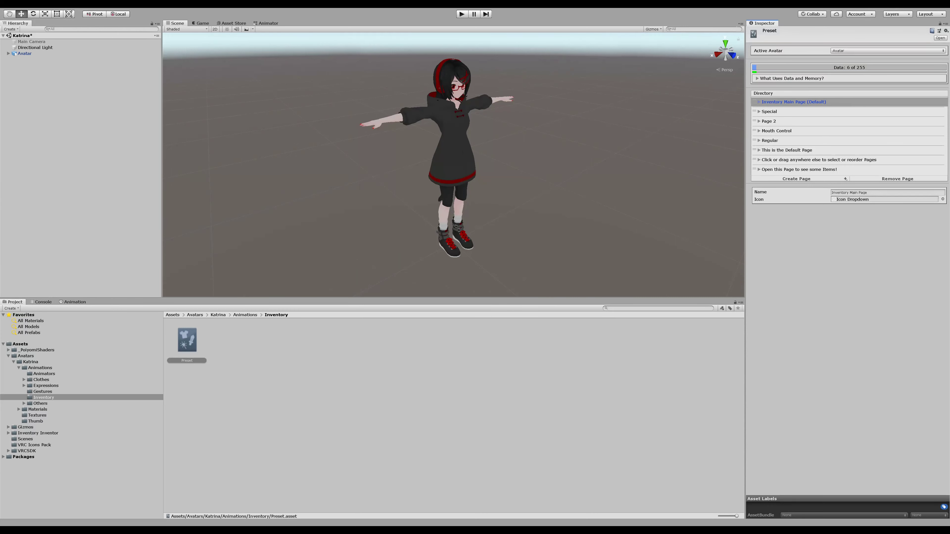
pyautogui.click(759, 101)
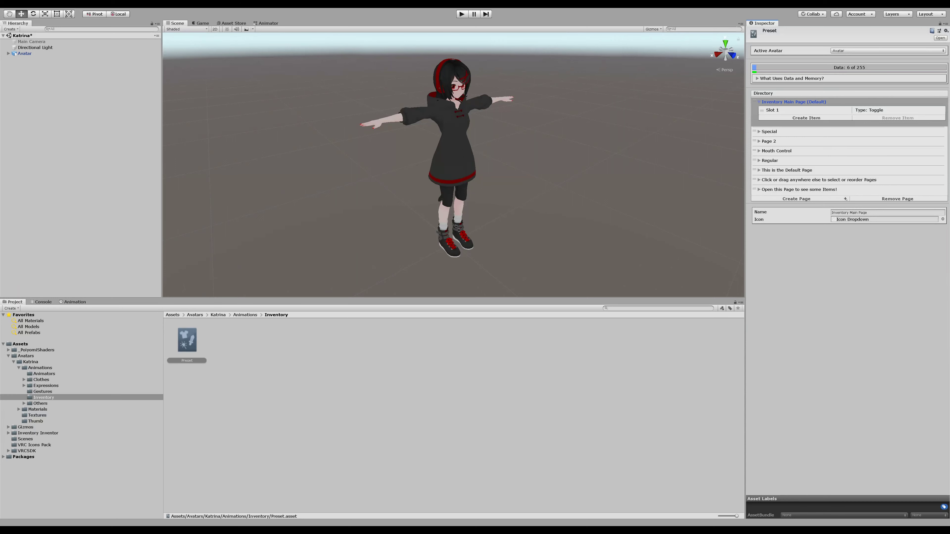
pyautogui.click(758, 101)
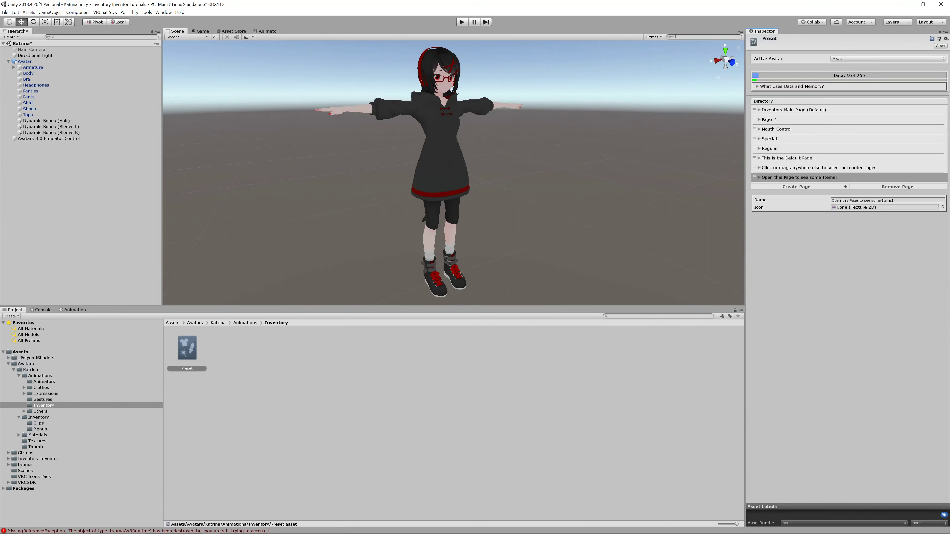
# Step: Remove every page from the directory except Inventory Main Page, starting with "Open this Page to see some Items!"
pyautogui.click(849, 178)
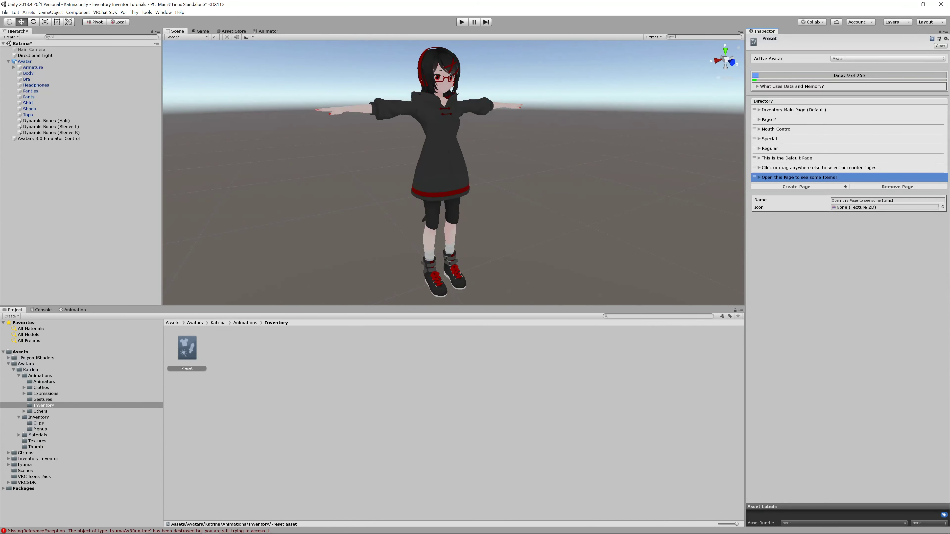
pyautogui.click(897, 186)
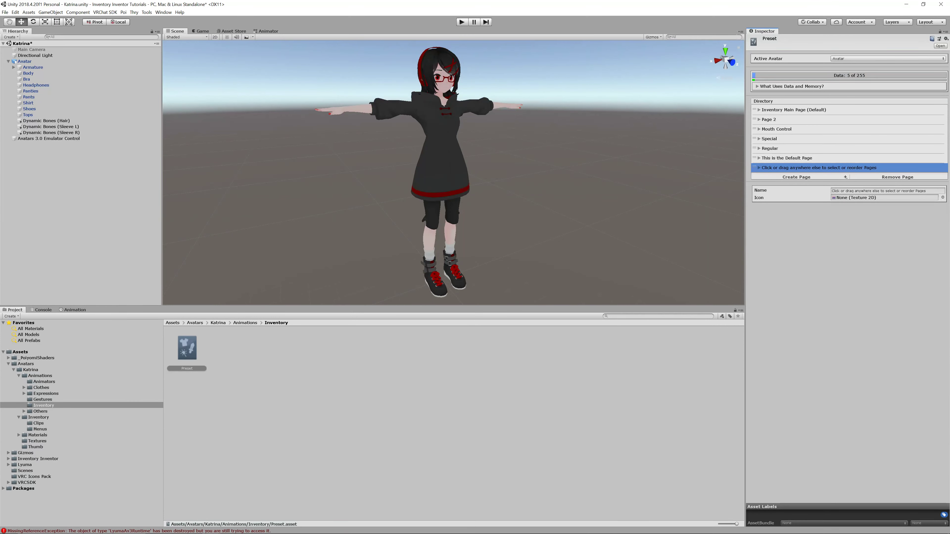
pyautogui.click(897, 176)
pyautogui.click(897, 168)
pyautogui.click(897, 158)
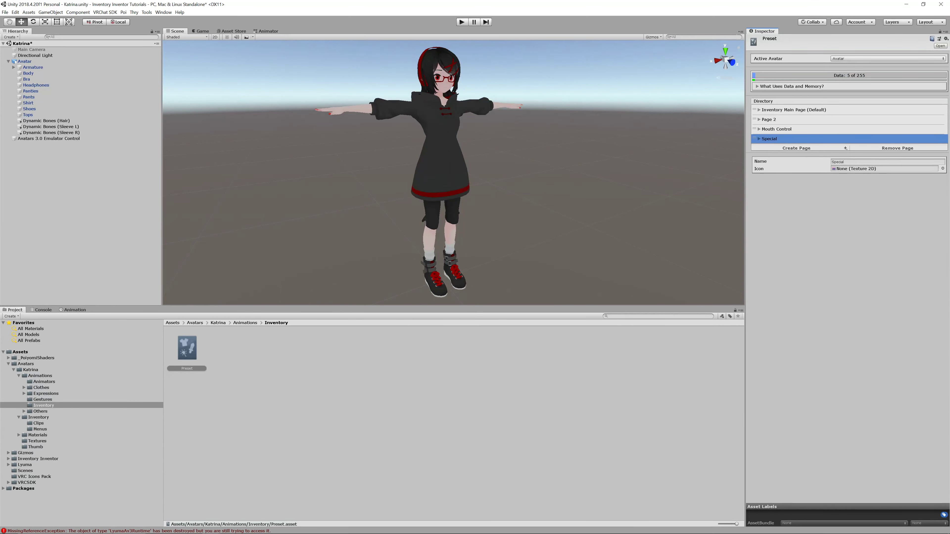
pyautogui.click(897, 148)
pyautogui.hotkey('ctrl', 'z')
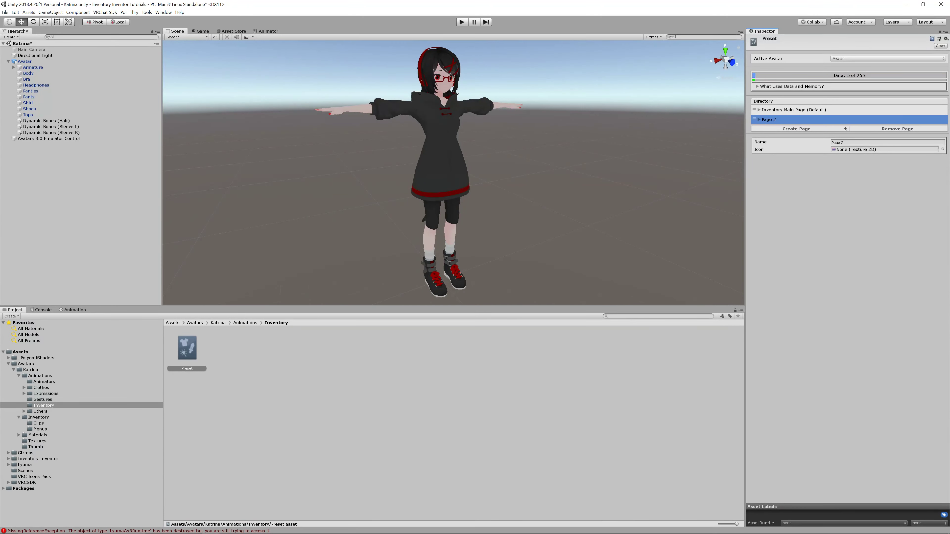
pyautogui.hotkey('ctrl', 'z')
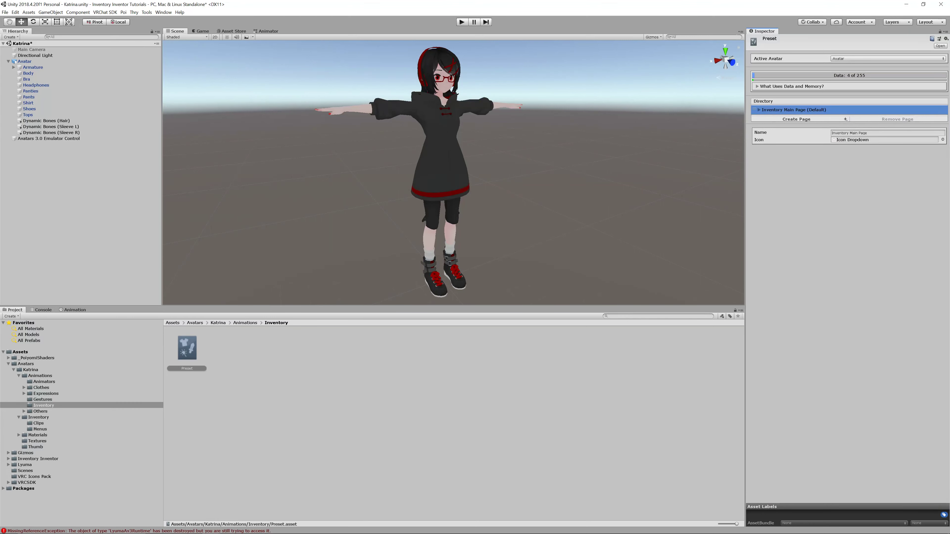
# Step: Redo the last page change, select Page 2 in the directory, and undo the change again
pyautogui.hotkey('ctrl', 'y')
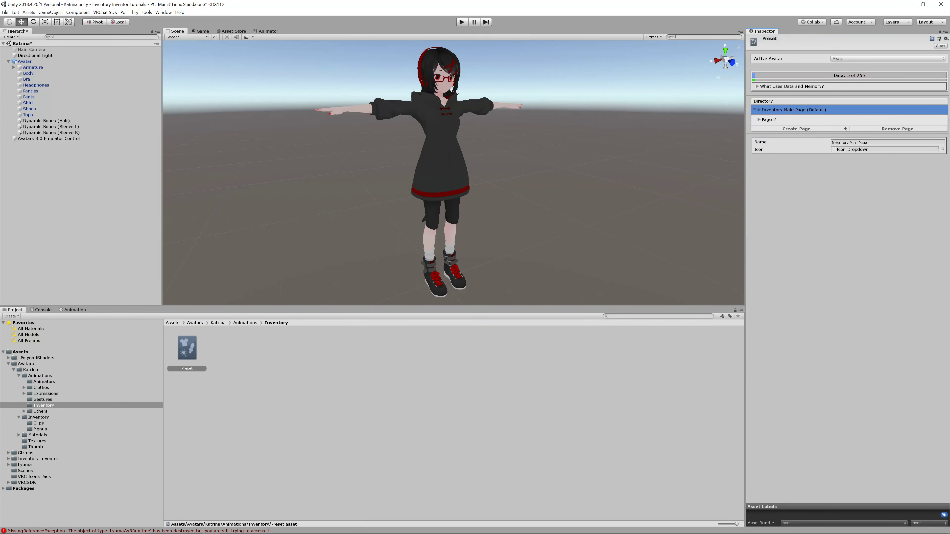
pyautogui.click(804, 120)
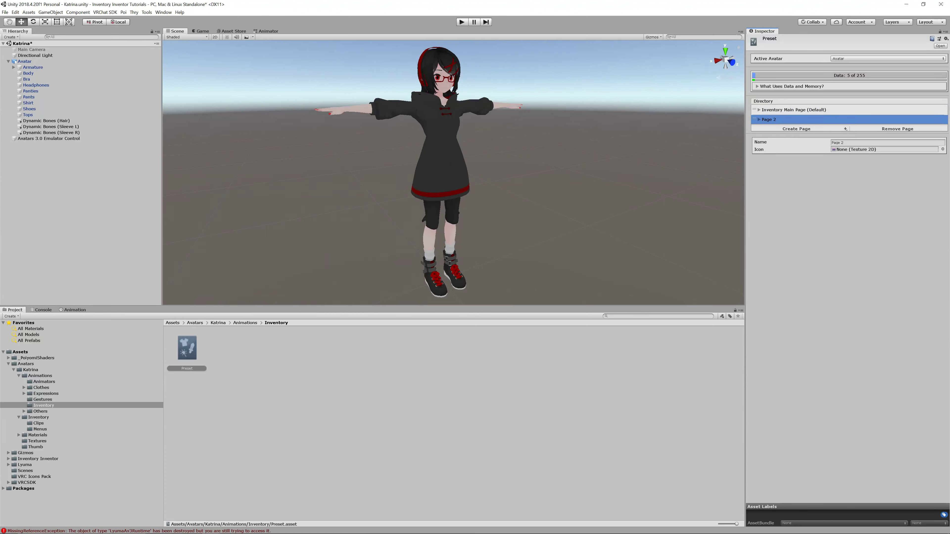
pyautogui.hotkey('ctrl', 'z')
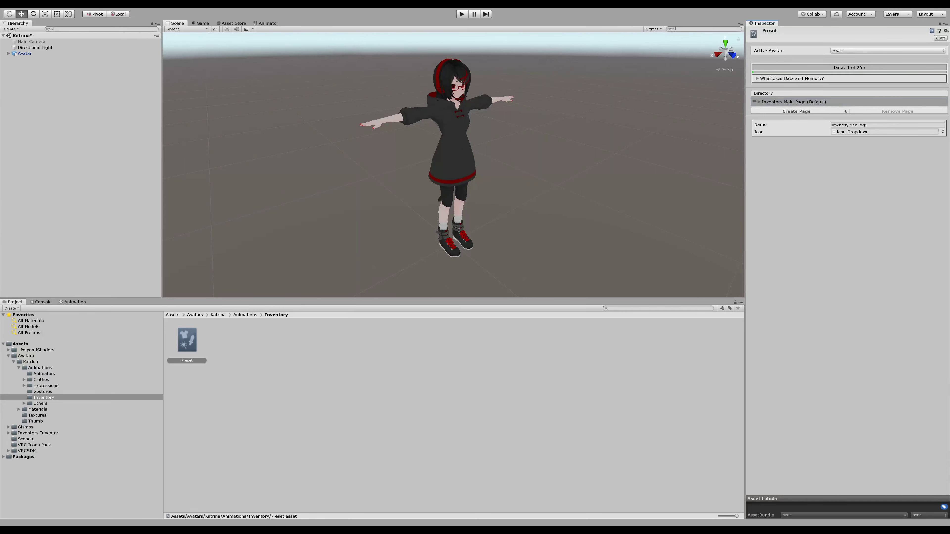
# Step: Expand Inventory Main Page, create two items below Slot 1, and remove both of them again
pyautogui.click(759, 102)
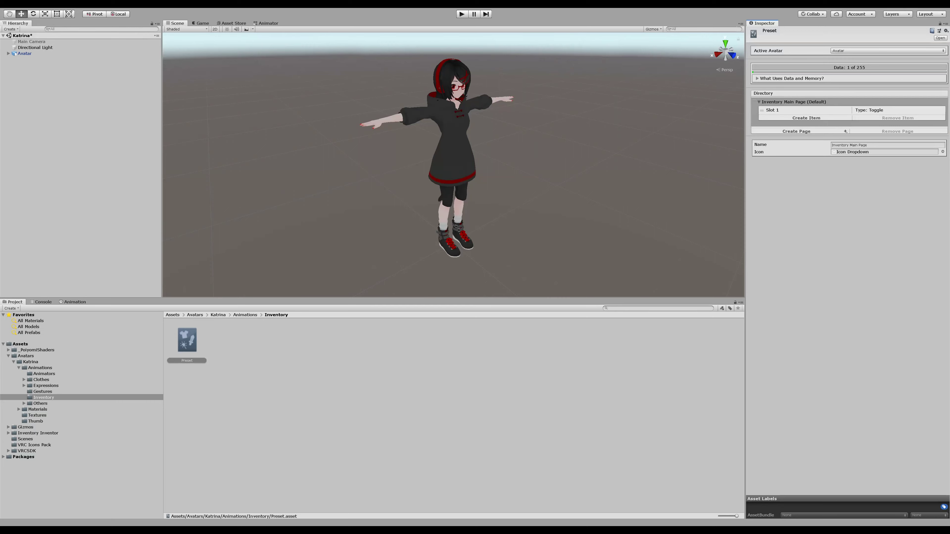
pyautogui.click(804, 110)
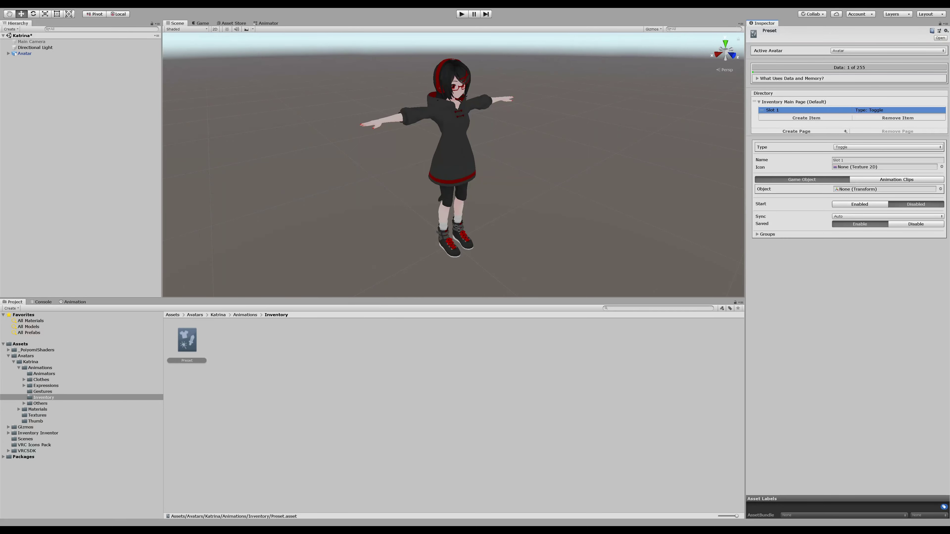
pyautogui.click(805, 118)
pyautogui.click(805, 124)
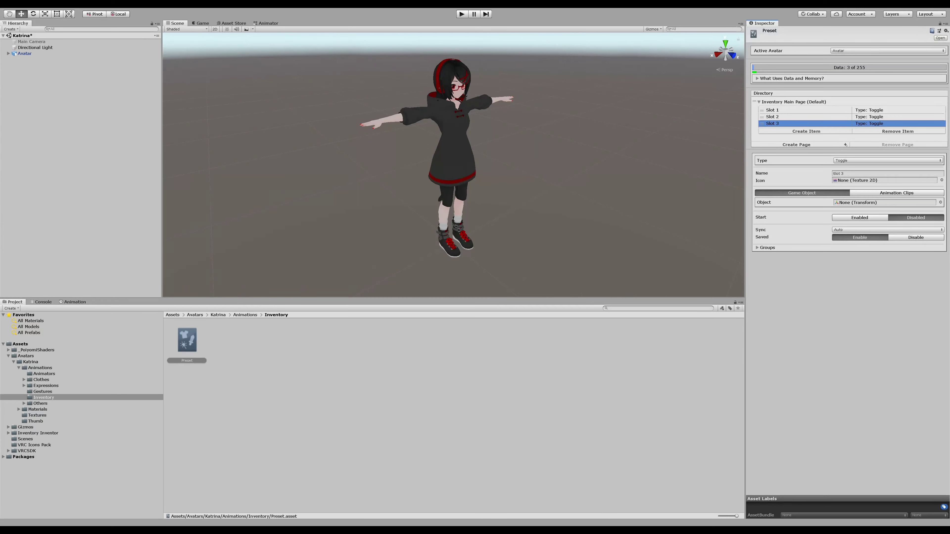
pyautogui.click(898, 131)
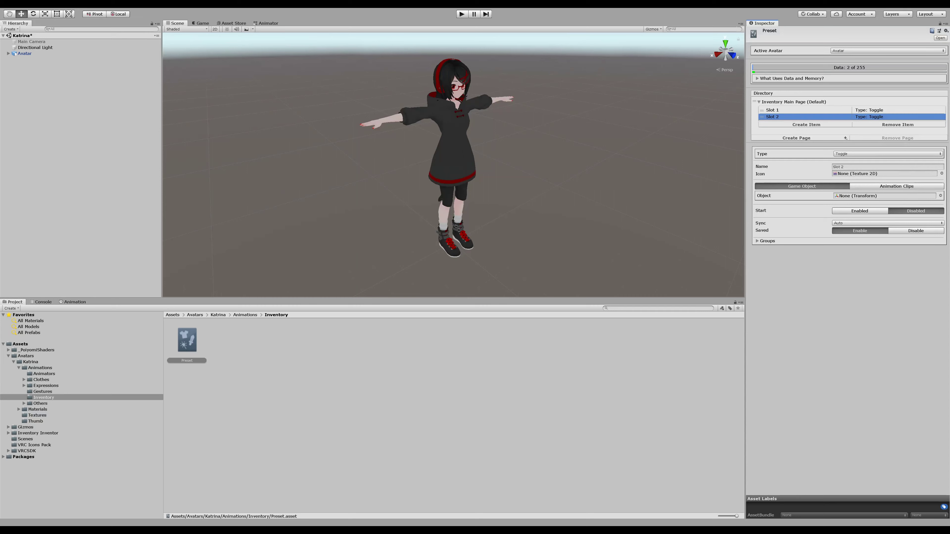
pyautogui.click(897, 124)
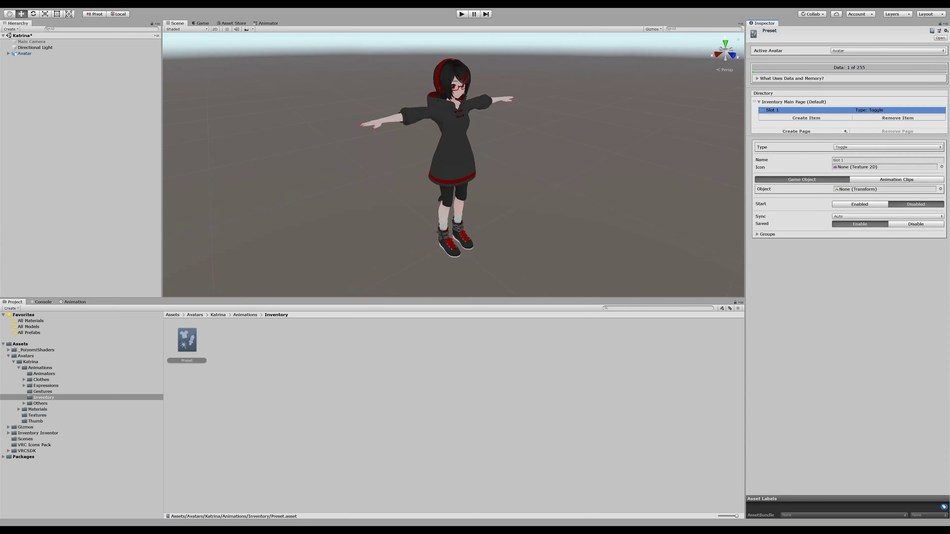
# Step: Create items on Inventory Main Page until the page holds eight slots
pyautogui.click(805, 118)
pyautogui.click(805, 125)
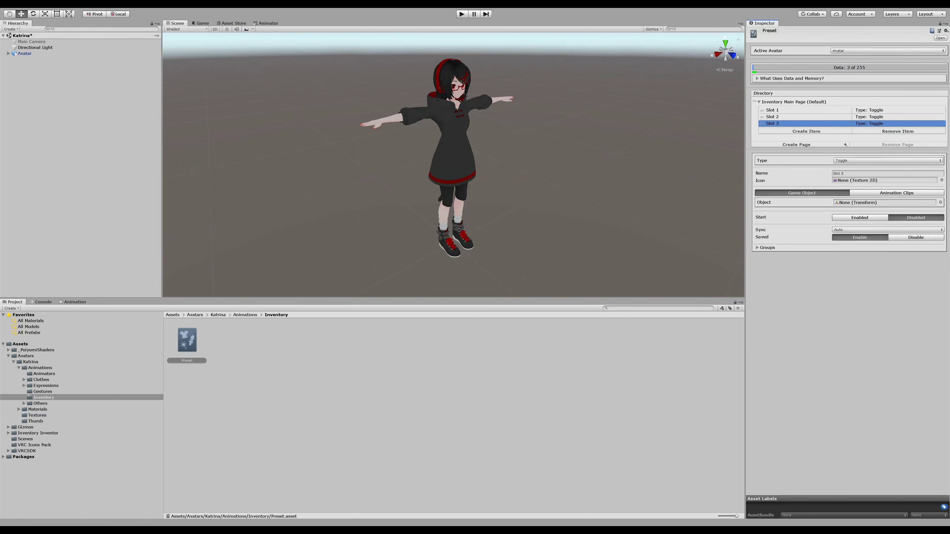
pyautogui.click(806, 131)
pyautogui.click(806, 138)
pyautogui.click(806, 144)
pyautogui.click(805, 151)
pyautogui.click(806, 158)
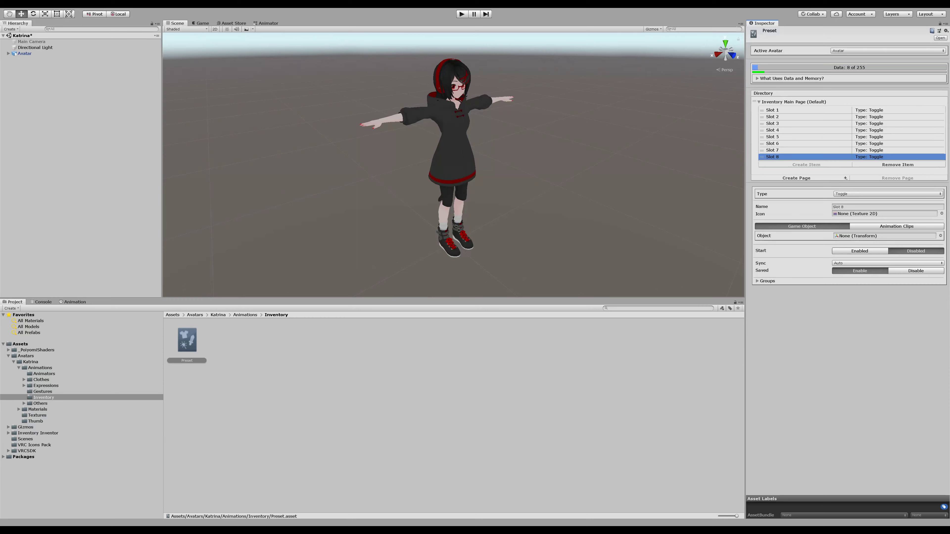
# Step: Remove the items on Inventory Main Page one by one from Slot 8 down to Slot 2, keeping Slot 1
pyautogui.click(898, 164)
pyautogui.click(898, 158)
pyautogui.click(897, 151)
pyautogui.click(897, 144)
pyautogui.click(897, 138)
pyautogui.click(897, 131)
pyautogui.click(897, 124)
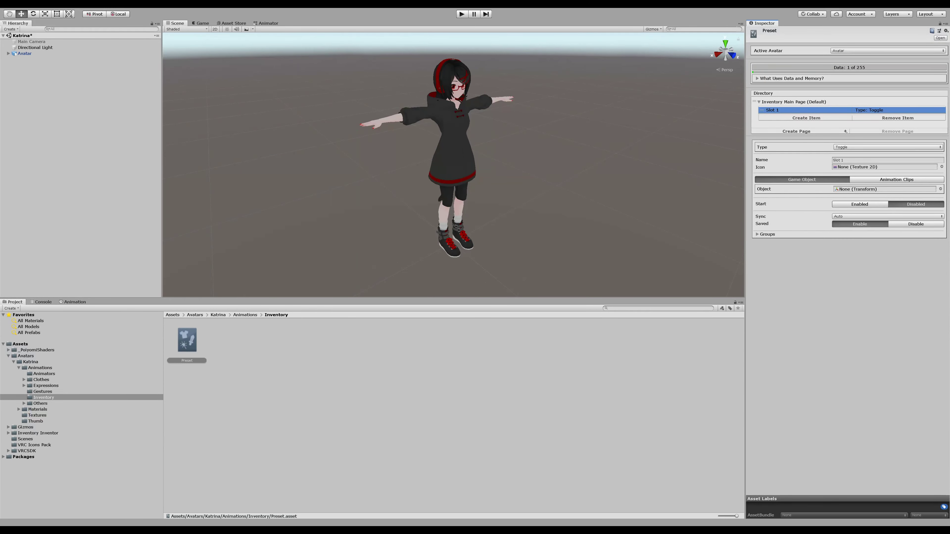
# Step: Create two more items on Inventory Main Page, and add a second page to the directory with its items expanded
pyautogui.click(806, 117)
pyautogui.click(806, 125)
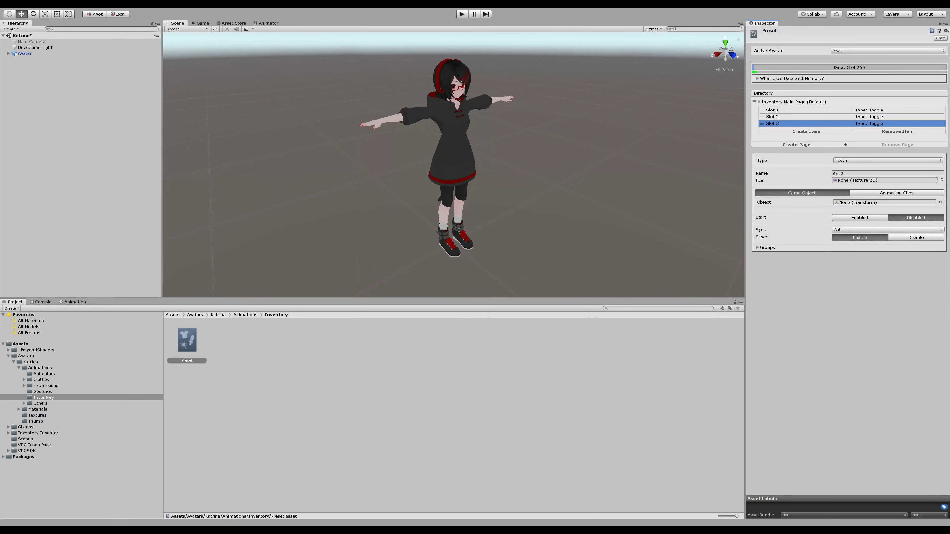
pyautogui.moveTo(762, 123)
pyautogui.mouseDown()
pyautogui.moveTo(762, 111)
pyautogui.moveTo(762, 124)
pyautogui.mouseUp()
pyautogui.click(796, 144)
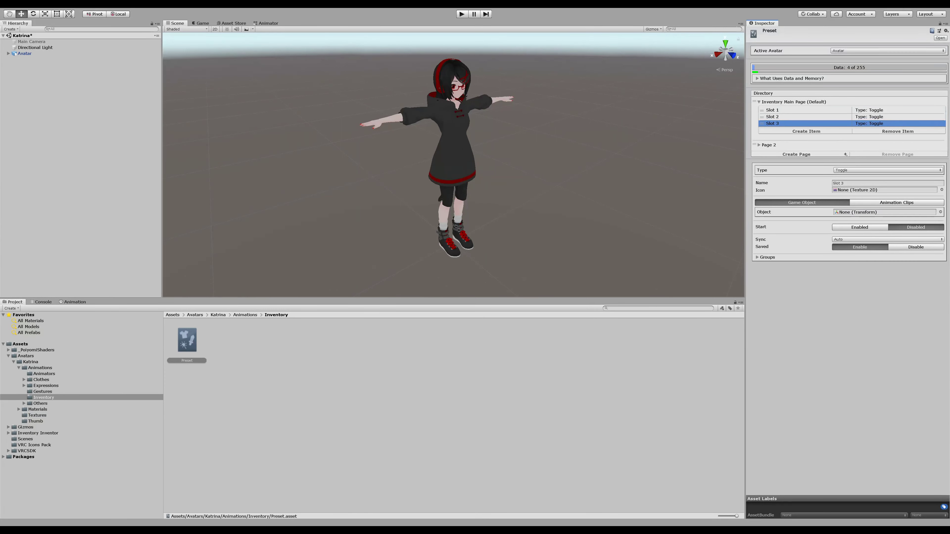
pyautogui.click(758, 145)
# Step: Send Slot 1 from Inventory Main Page to Page 2 and compare the two items listed there
pyautogui.click(785, 117)
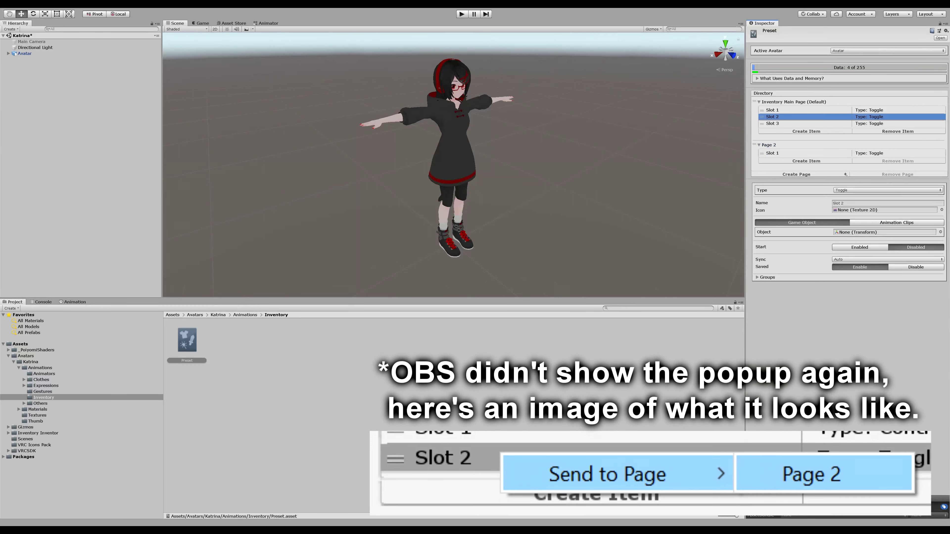
pyautogui.click(786, 110)
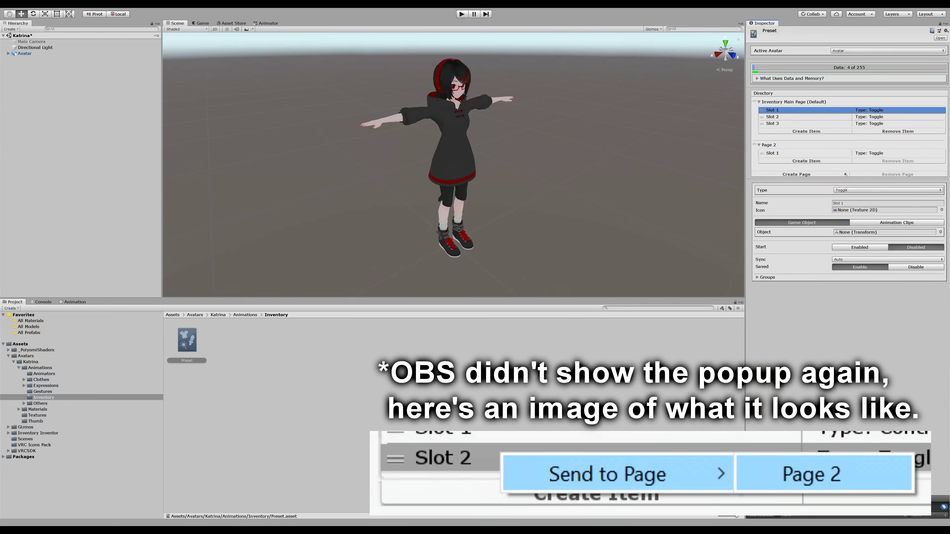
pyautogui.click(860, 114)
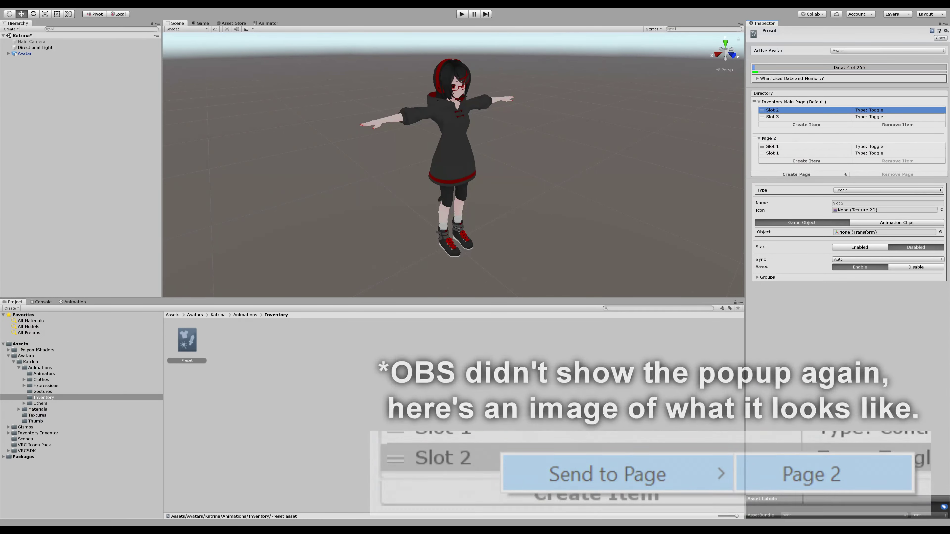
pyautogui.click(785, 146)
pyautogui.click(785, 153)
pyautogui.click(785, 146)
pyautogui.click(785, 153)
pyautogui.click(785, 146)
pyautogui.click(785, 153)
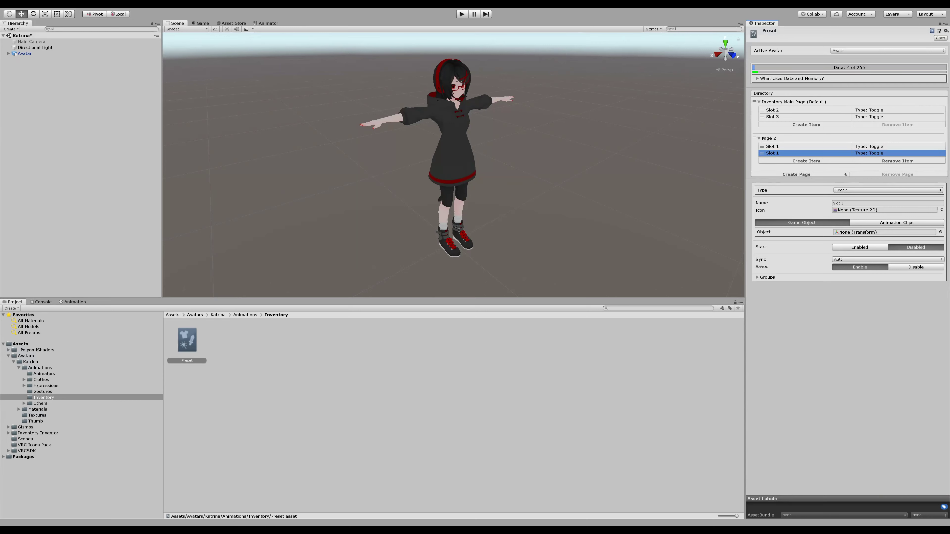
# Step: Undo the item moves between Inventory Main Page and Page 2
pyautogui.hotkey('ctrl', 'z')
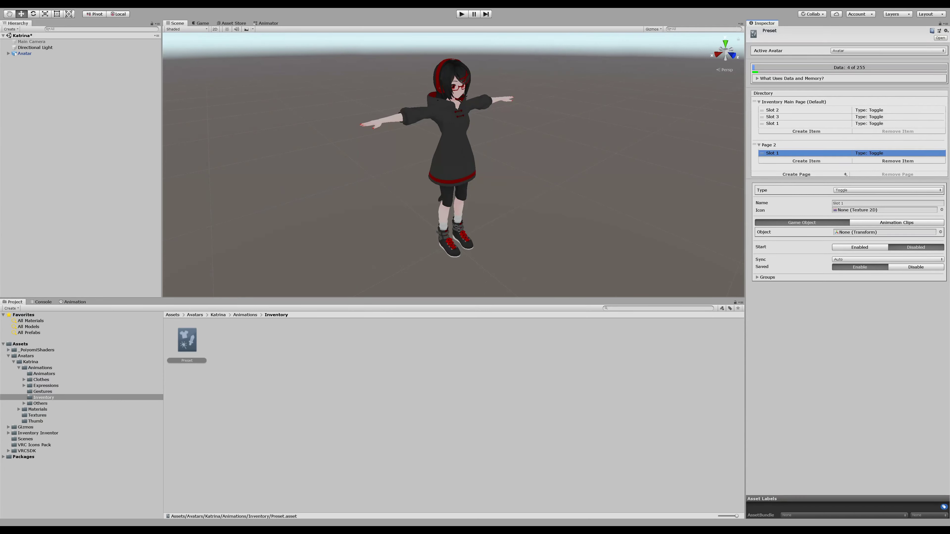
pyautogui.hotkey('ctrl', 'z')
pyautogui.hotkey('ctrl', 'z')
pyautogui.hotkey('ctrl', 'z')
pyautogui.hotkey('ctrl', 'z')
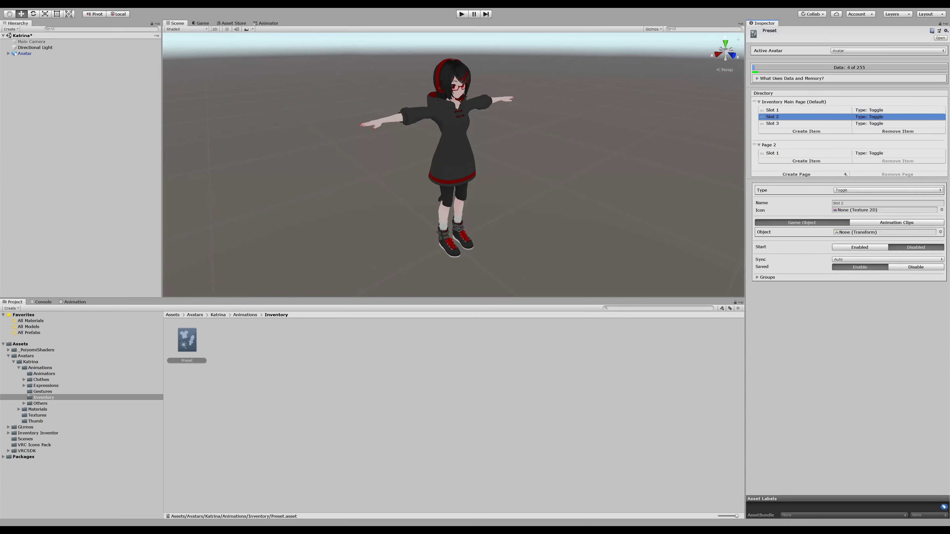
pyautogui.hotkey('ctrl', 'z')
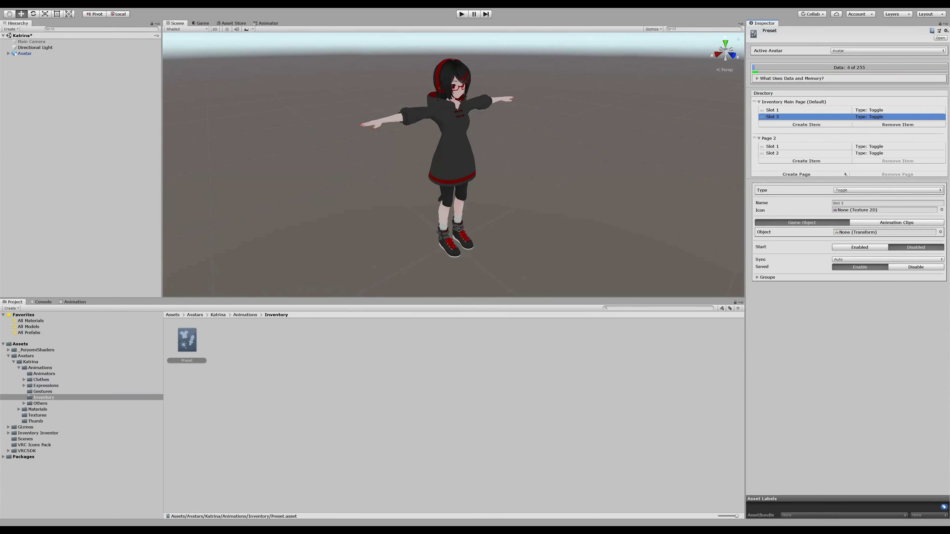
pyautogui.hotkey('ctrl', 'z')
pyautogui.hotkey('ctrl', 'z')
pyautogui.hotkey('ctrl', 'z')
pyautogui.hotkey('ctrl', 'z')
pyautogui.hotkey('ctrl', 'z')
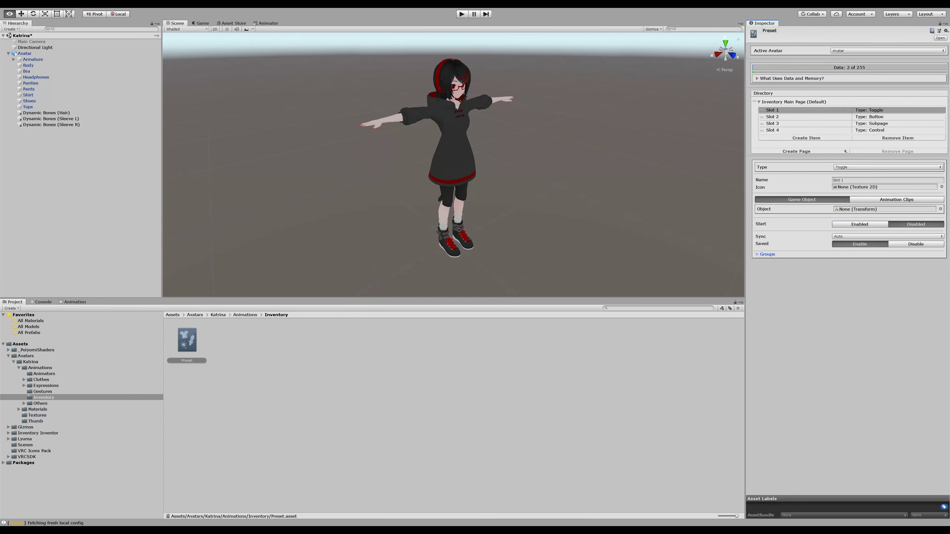
# Step: Assign the avatar's Shirt as Slot 1's toggled game object, and try to assign the Directional Light in its place
pyautogui.click(896, 200)
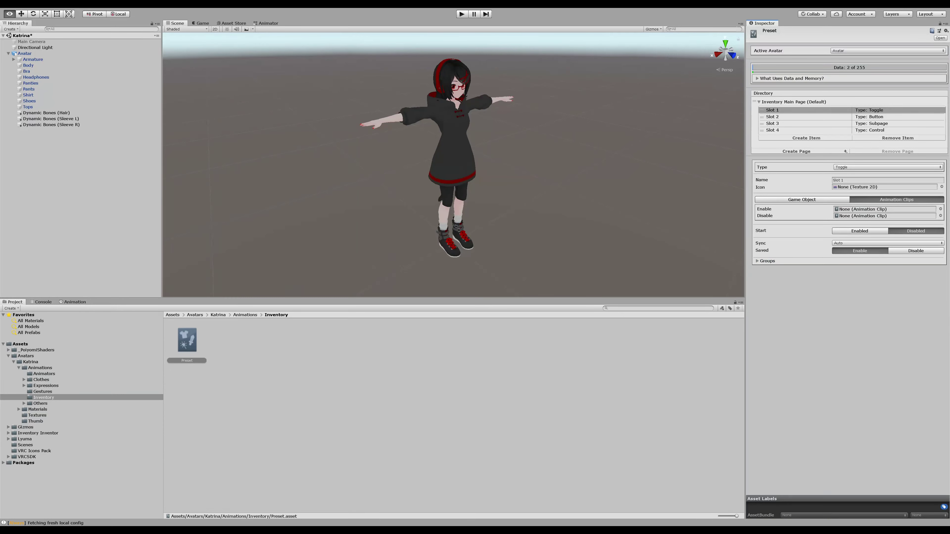
pyautogui.click(802, 200)
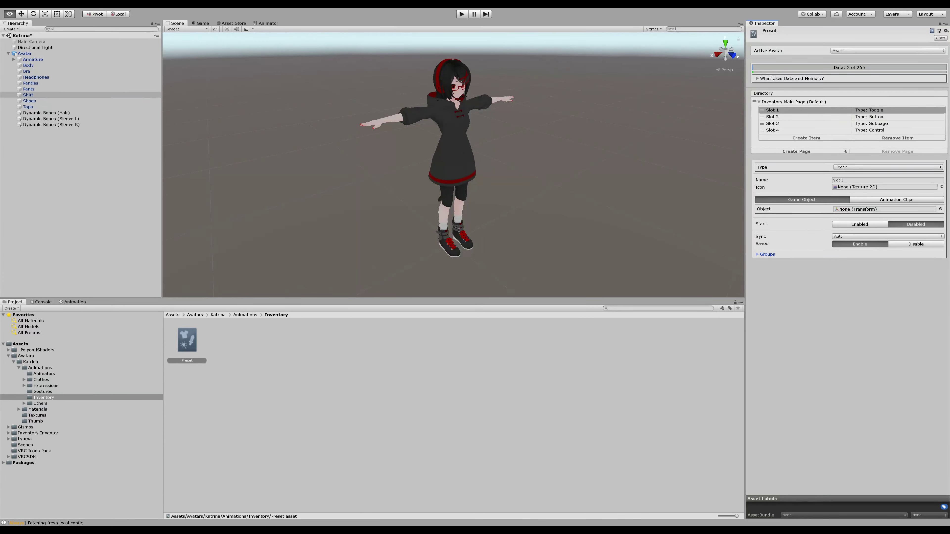
pyautogui.moveTo(28, 95); pyautogui.dragTo(884, 209)
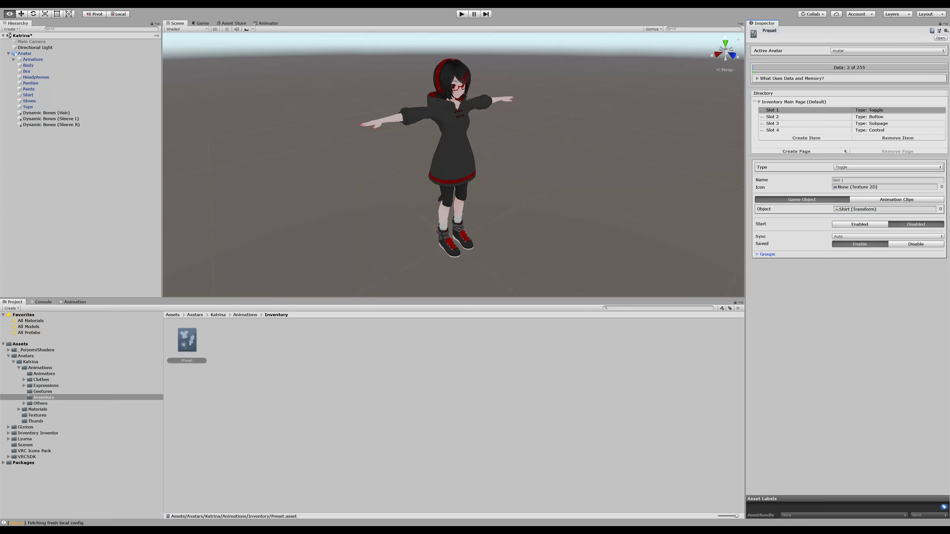
pyautogui.moveTo(35, 47); pyautogui.dragTo(884, 210)
# Step: Deactivate the Avatar object and check the preset's Inventory Main Page items without an active avatar in the scene
pyautogui.click(25, 54)
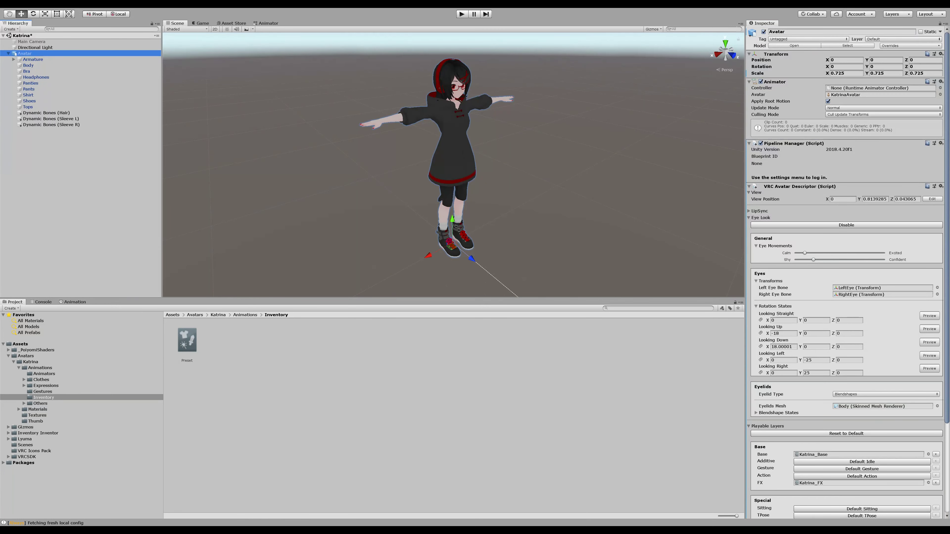
pyautogui.hotkey('alt', 'shift', 'a')
pyautogui.click(28, 106)
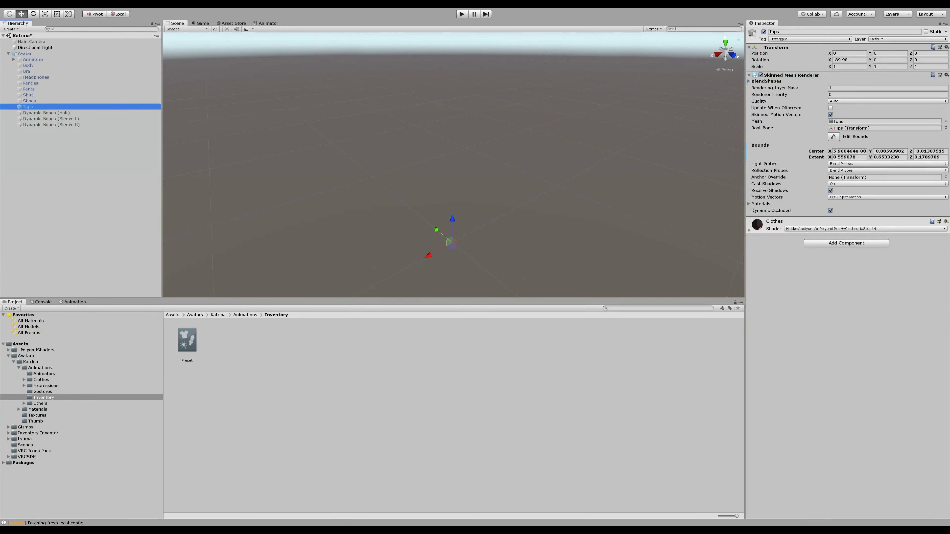
pyautogui.click(187, 340)
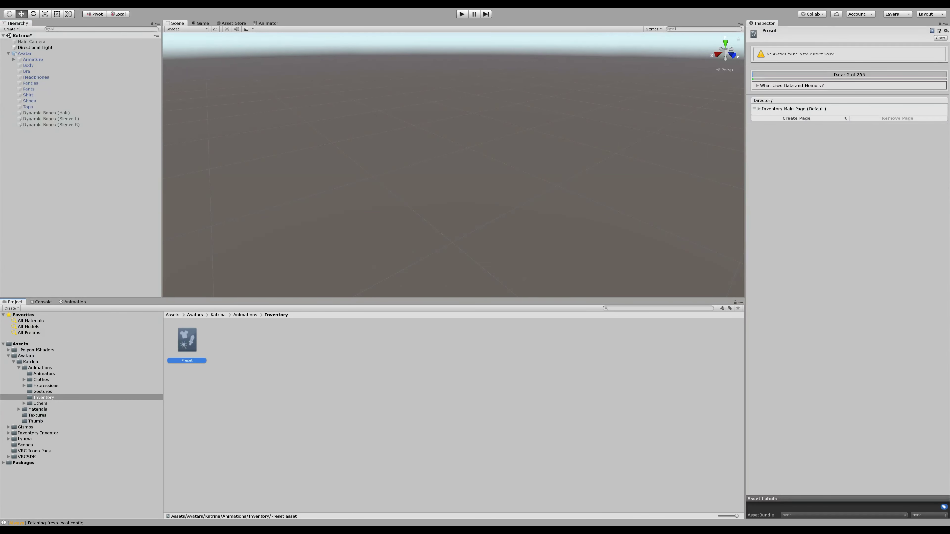
pyautogui.click(759, 109)
pyautogui.click(785, 117)
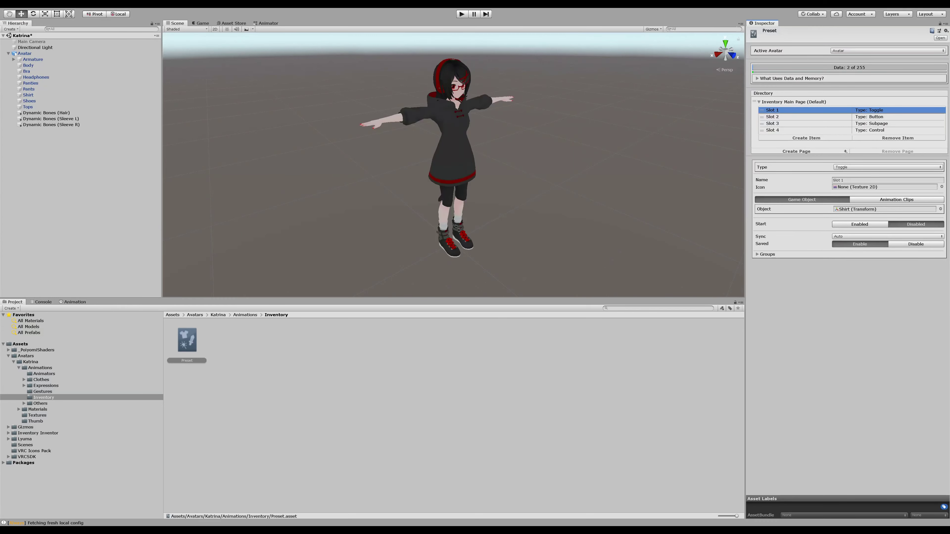
# Step: Switch Slot 1 to use animation clips and try both start states, leaving Start on Disabled
pyautogui.click(897, 200)
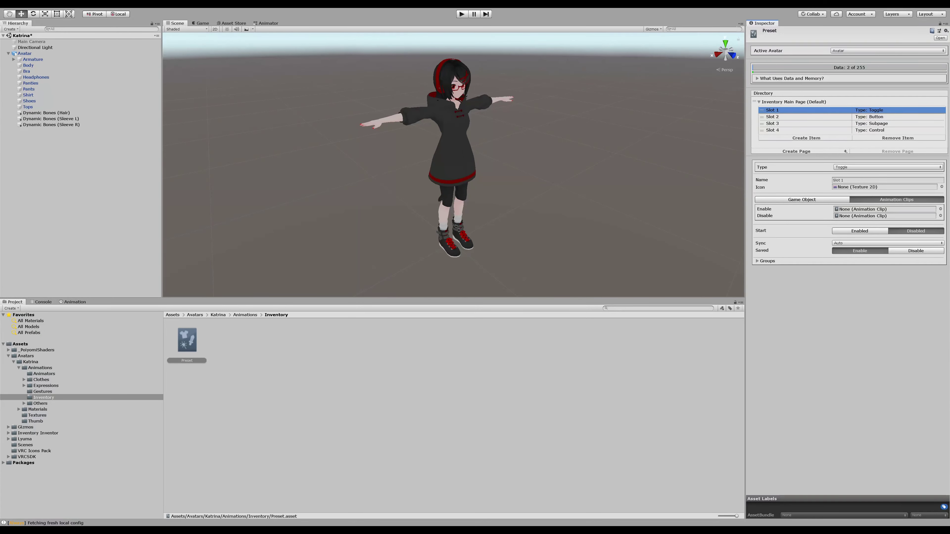
pyautogui.click(859, 231)
pyautogui.click(916, 231)
pyautogui.click(859, 230)
pyautogui.click(915, 231)
pyautogui.click(859, 231)
pyautogui.click(915, 231)
# Step: Try Sync Off for Slot 1, return it to Auto, and read the explanation of what uses data and memory
pyautogui.click(887, 244)
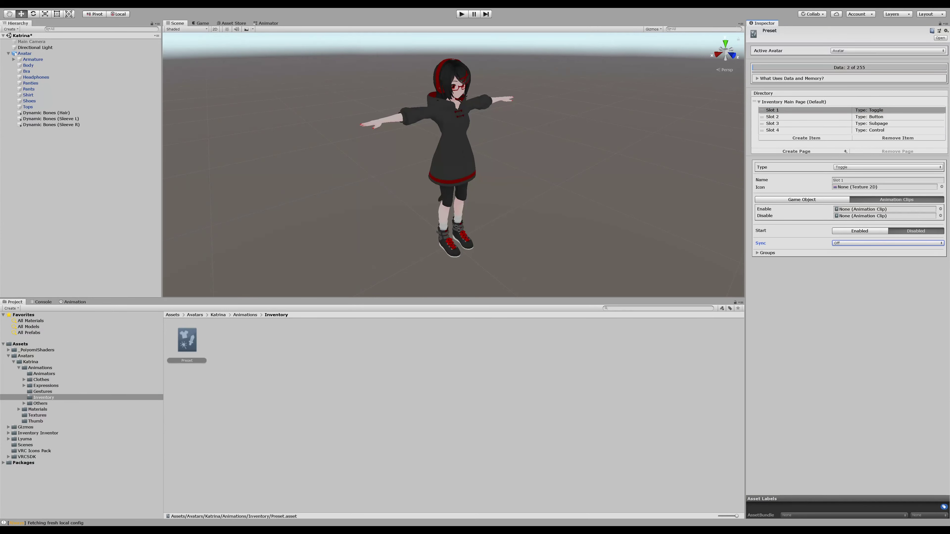
pyautogui.click(888, 243)
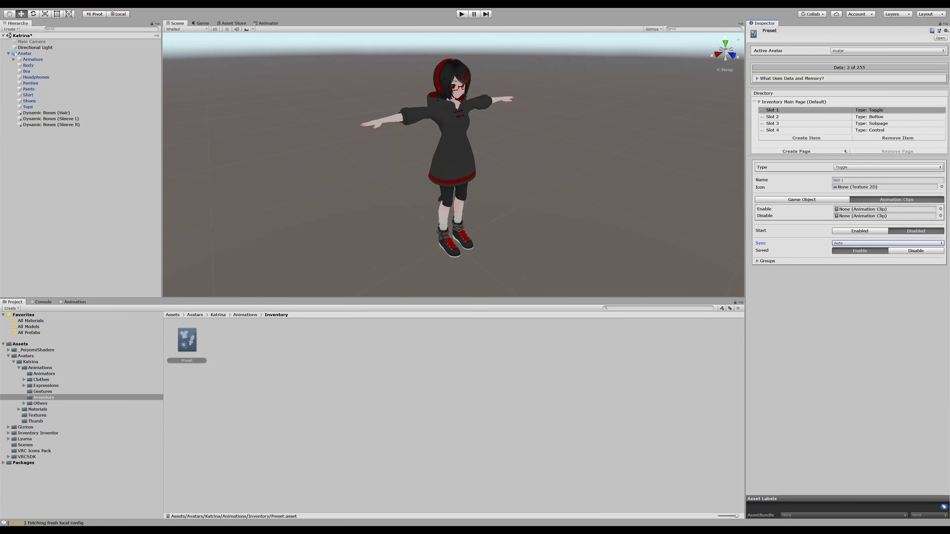
pyautogui.click(791, 78)
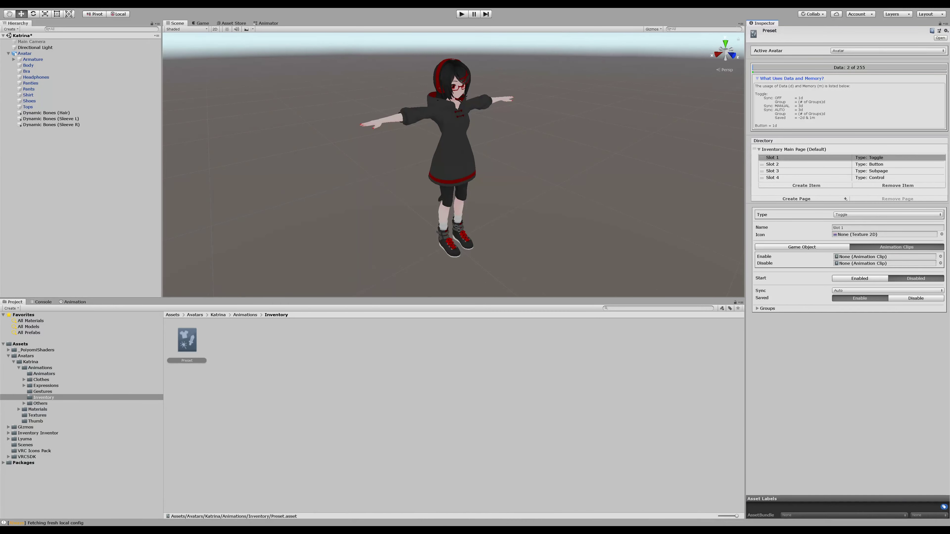
pyautogui.click(792, 79)
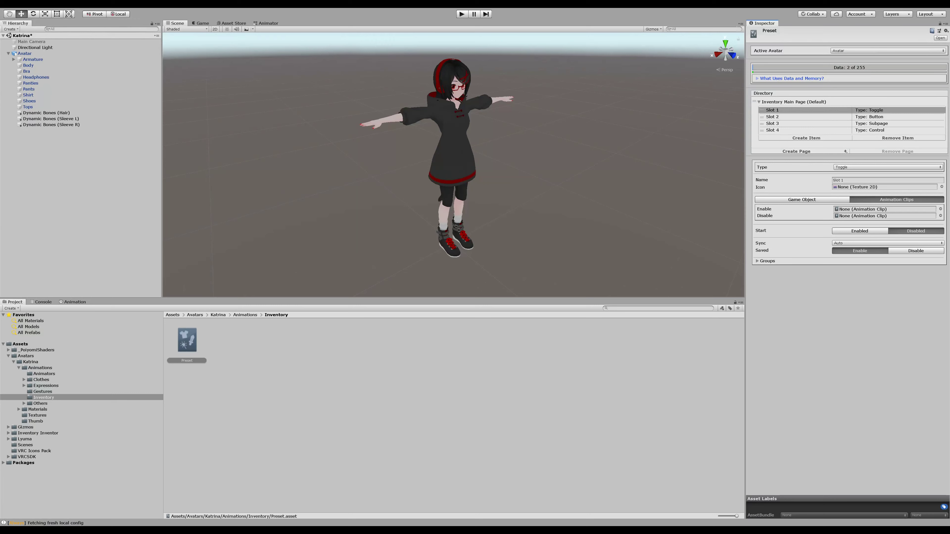
# Step: Expand Slot 1's Groups settings and create two more toggle items on Inventory Main Page
pyautogui.click(766, 261)
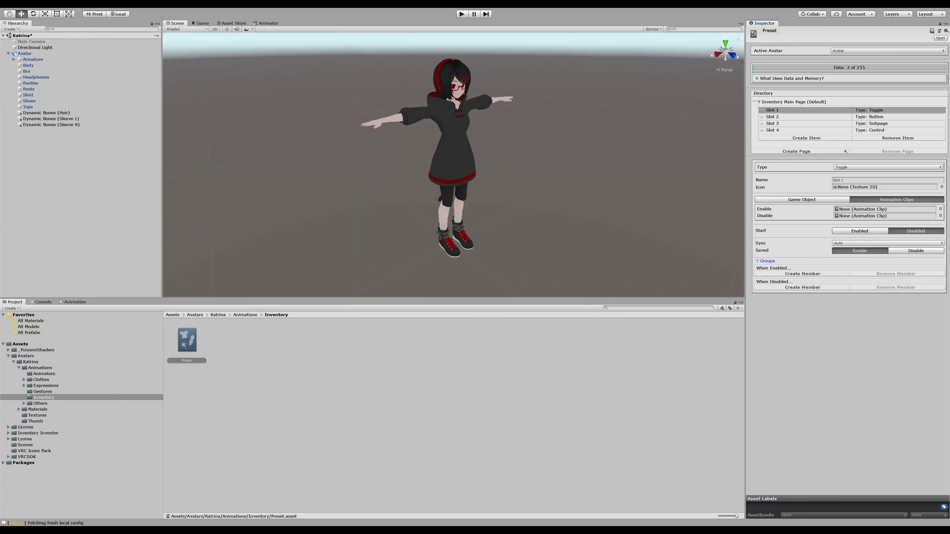
pyautogui.click(806, 137)
pyautogui.click(806, 145)
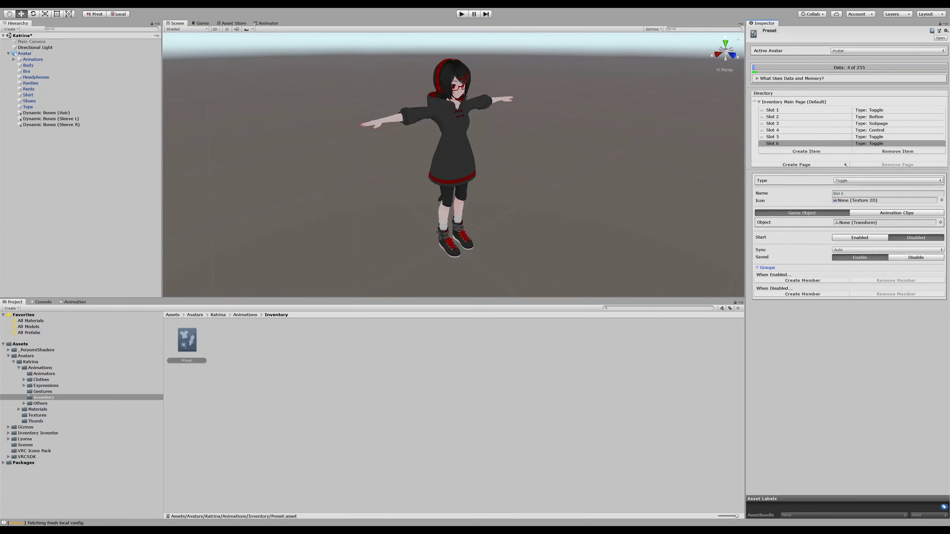
# Step: Create two When Enabled members and two When Disabled members in Slot 1's Groups settings
pyautogui.click(804, 110)
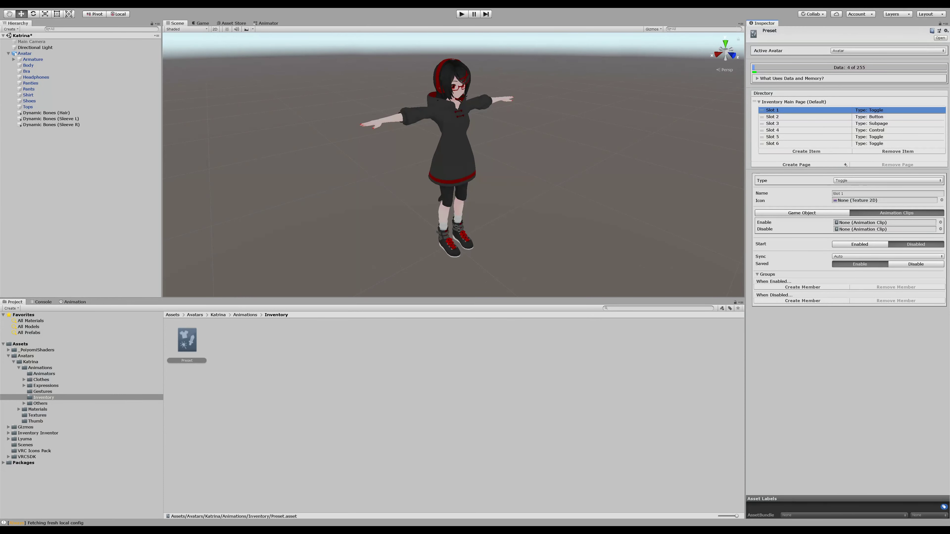
pyautogui.click(802, 287)
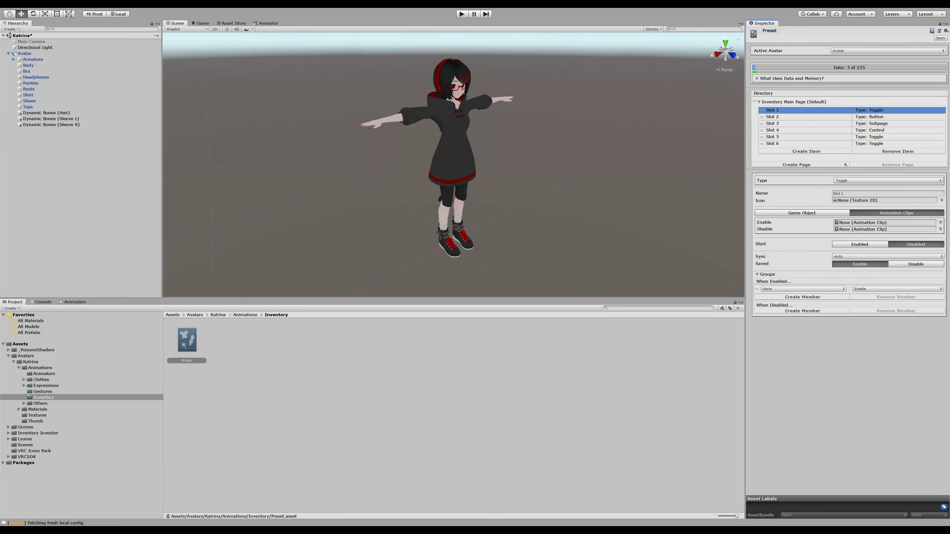
pyautogui.click(802, 297)
pyautogui.click(802, 318)
pyautogui.click(802, 327)
# Step: Assign Slot 5 and Slot 6 of Inventory Main Page as the members of Slot 1's When Enabled and When Disabled groups
pyautogui.click(803, 289)
pyautogui.click(802, 303)
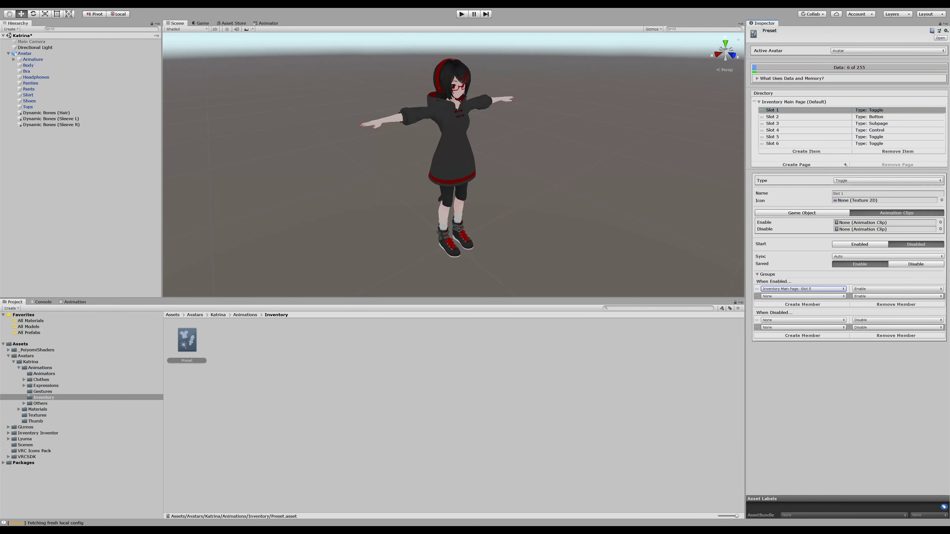
pyautogui.click(803, 297)
pyautogui.click(803, 316)
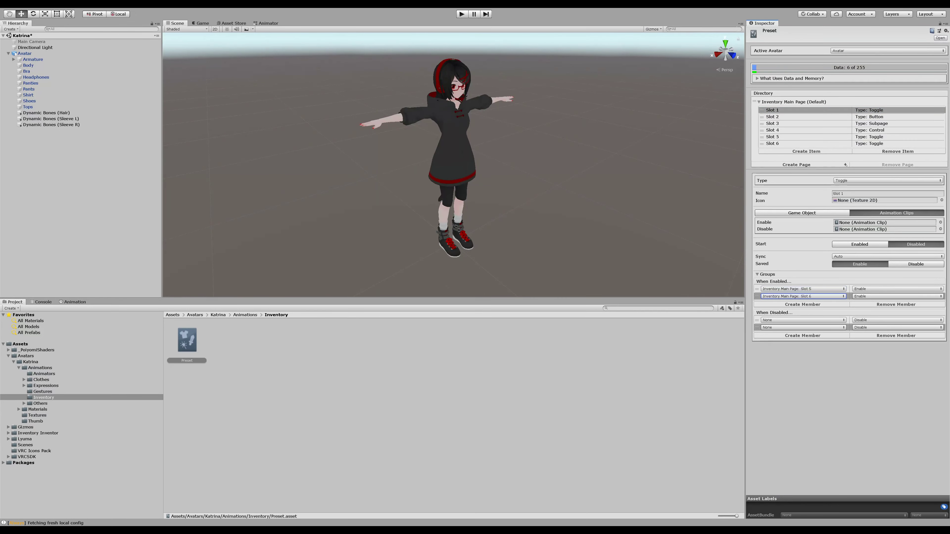
pyautogui.click(803, 320)
pyautogui.click(803, 333)
pyautogui.click(803, 328)
pyautogui.click(803, 348)
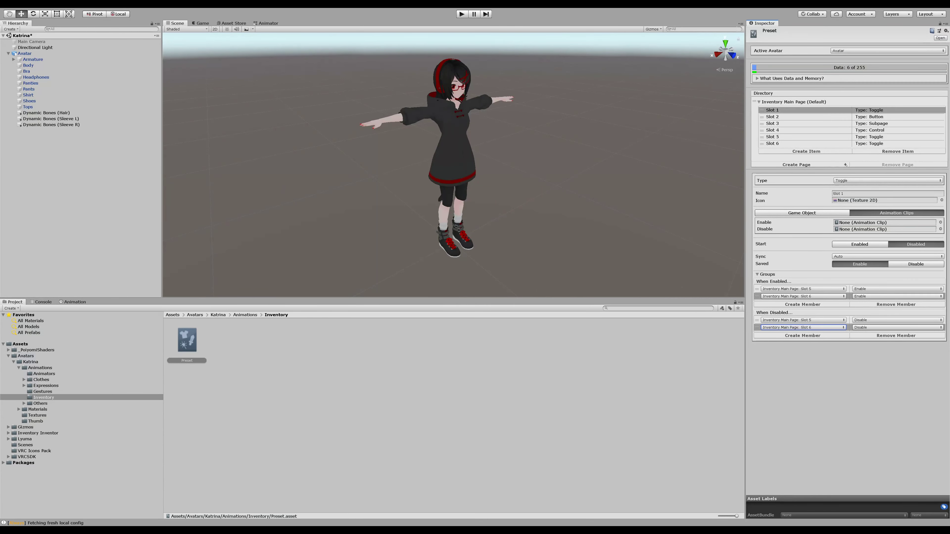
# Step: Review the state and item choices of the members in Slot 1's When Enabled group
pyautogui.click(897, 289)
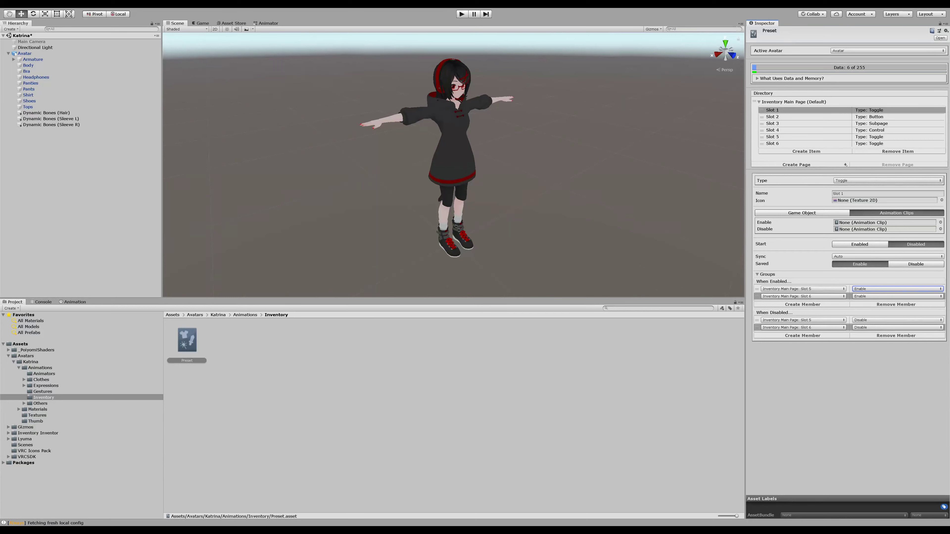
pyautogui.click(897, 296)
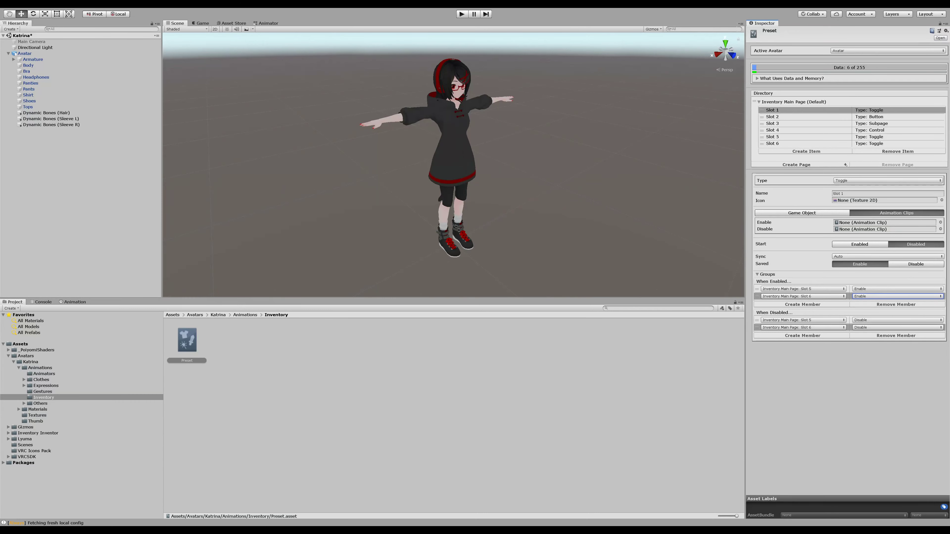
pyautogui.click(898, 289)
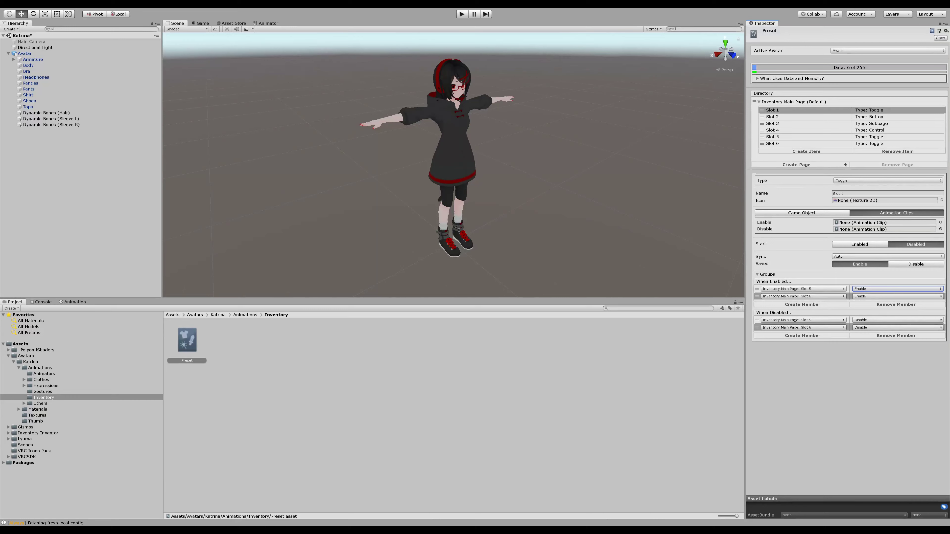
pyautogui.click(802, 289)
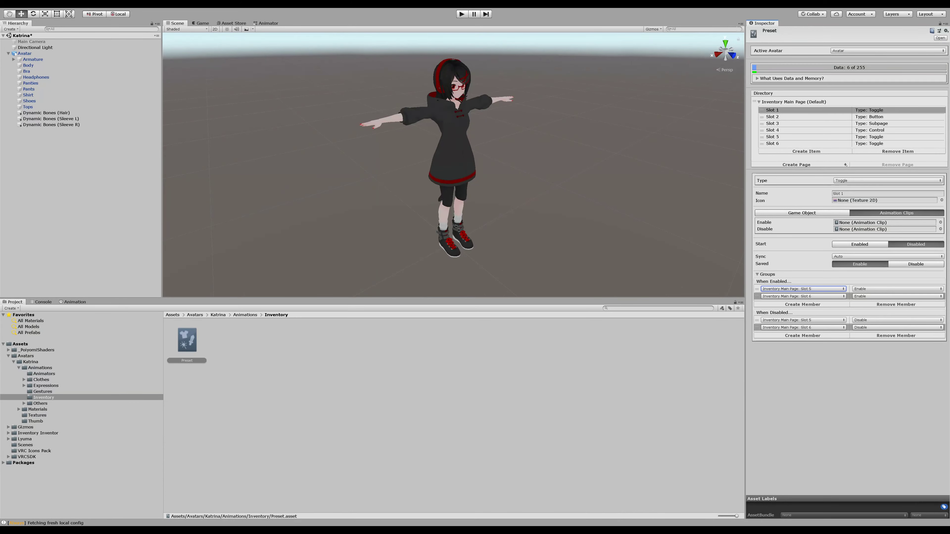
# Step: Read the explanation of what uses data and memory and view the button settings of Slot 2
pyautogui.click(791, 79)
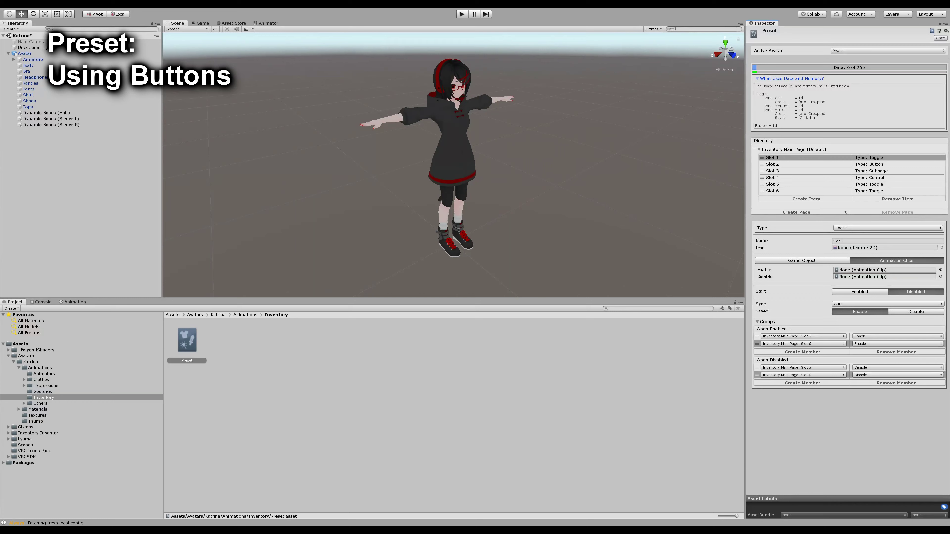
pyautogui.click(804, 165)
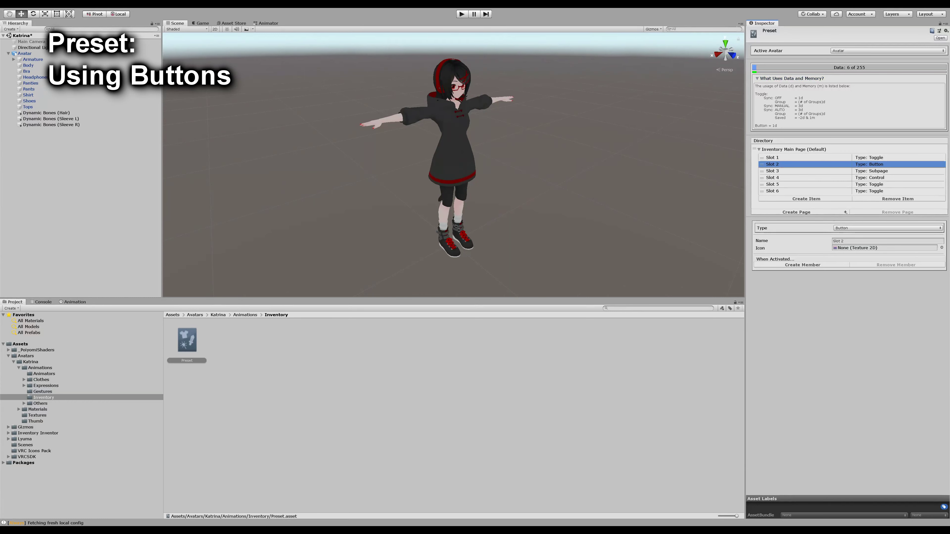
pyautogui.click(791, 79)
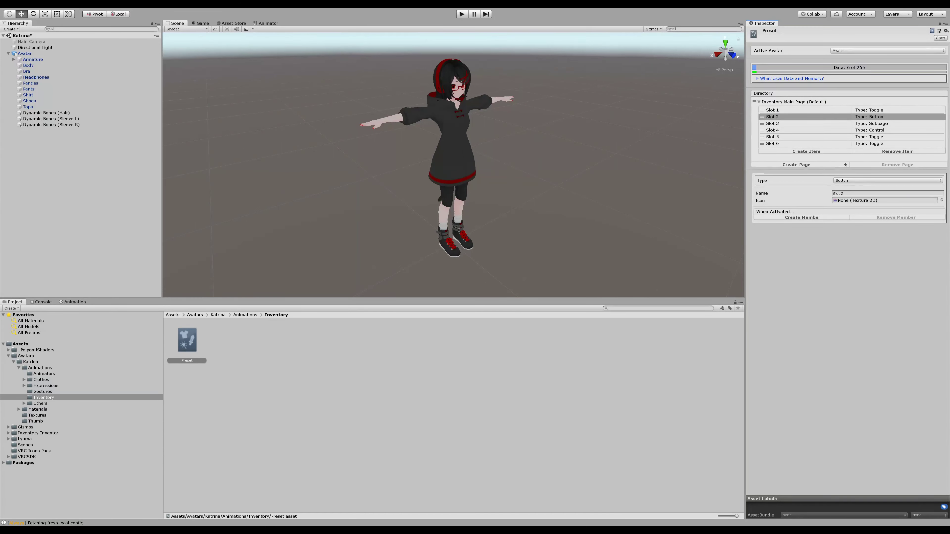
# Step: Create three When Activated members for Slot 2, targeting Slot 1, Slot 5 and Slot 6, each with the state Enable
pyautogui.click(802, 218)
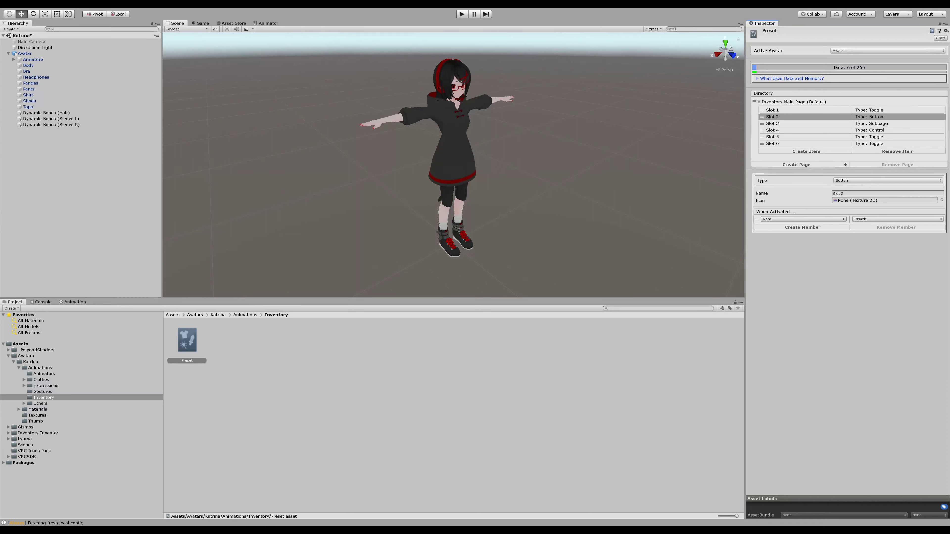
pyautogui.click(802, 227)
pyautogui.click(802, 235)
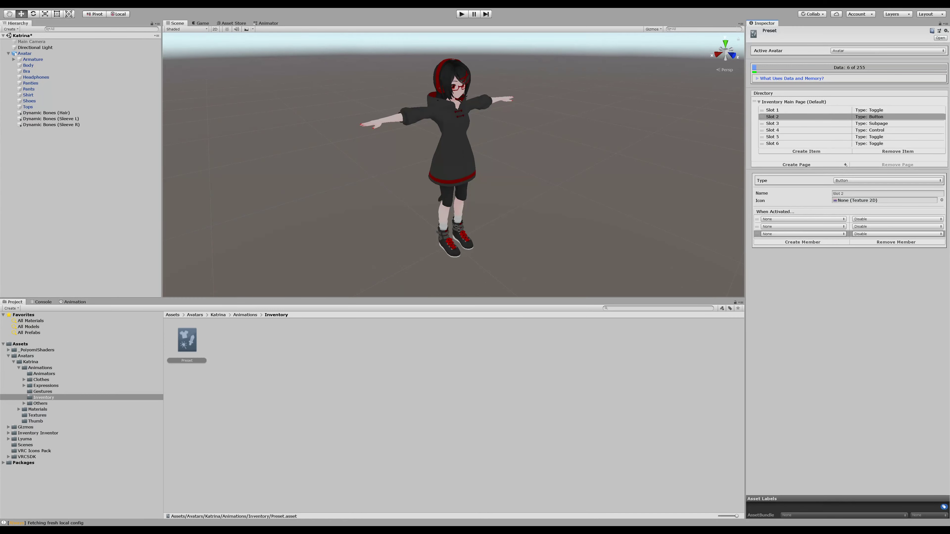
pyautogui.click(803, 219)
pyautogui.click(802, 227)
pyautogui.click(803, 234)
pyautogui.click(897, 233)
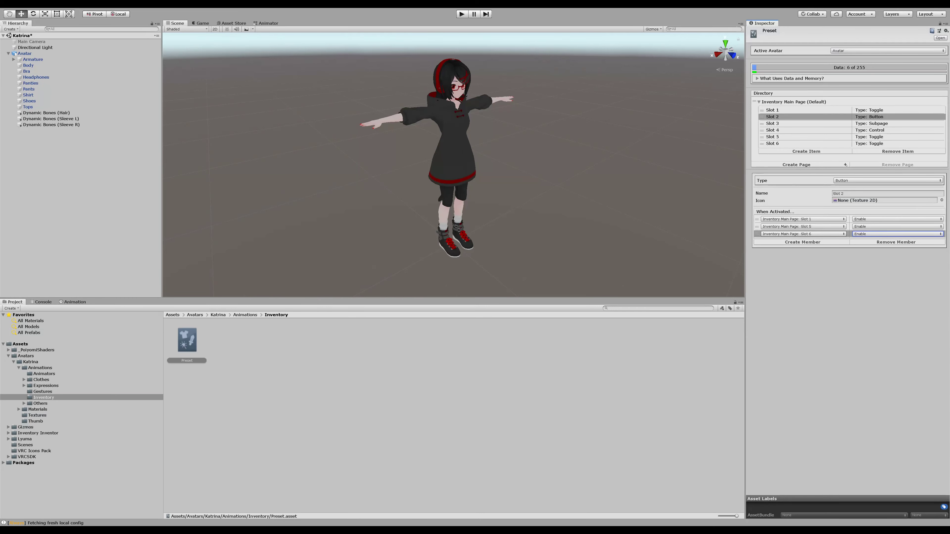
pyautogui.click(791, 78)
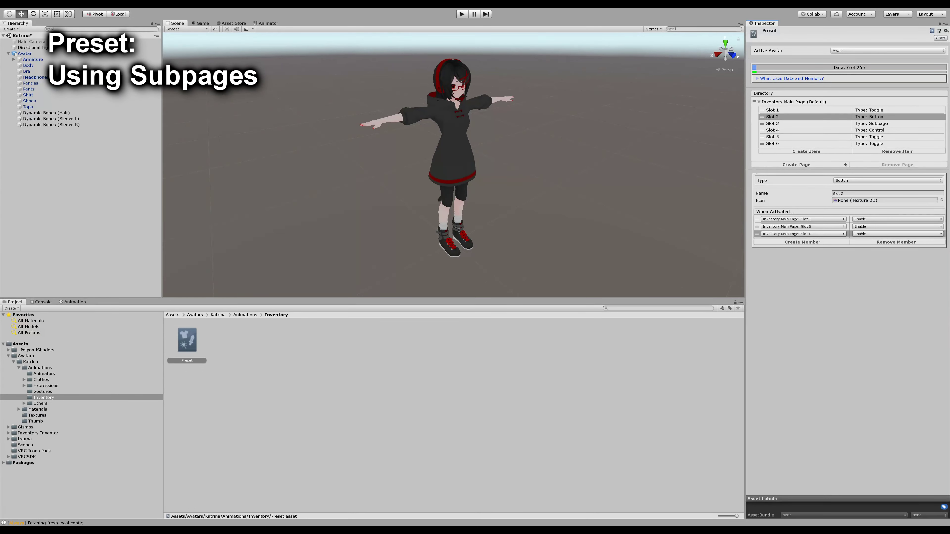
# Step: Create a new page in the directory and assign it to the Slot 3 subpage item
pyautogui.click(805, 123)
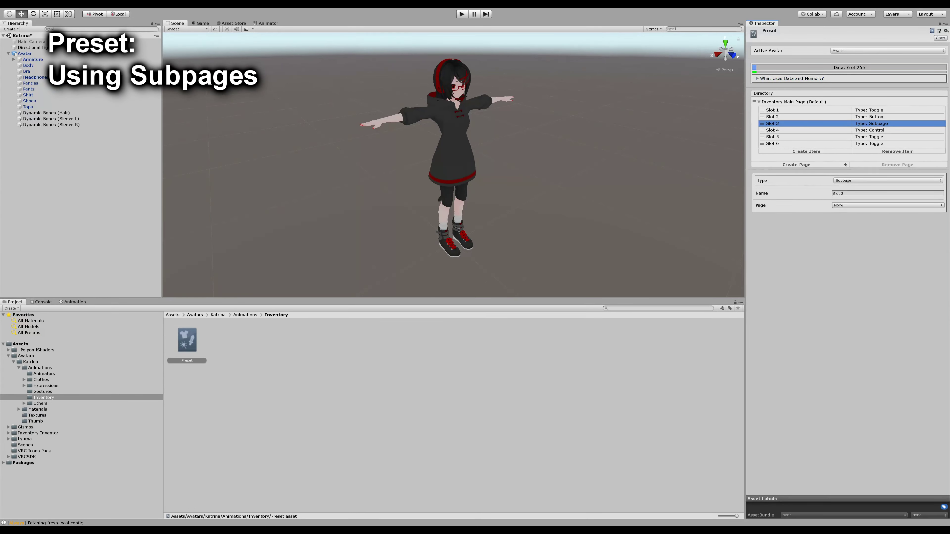
pyautogui.click(796, 165)
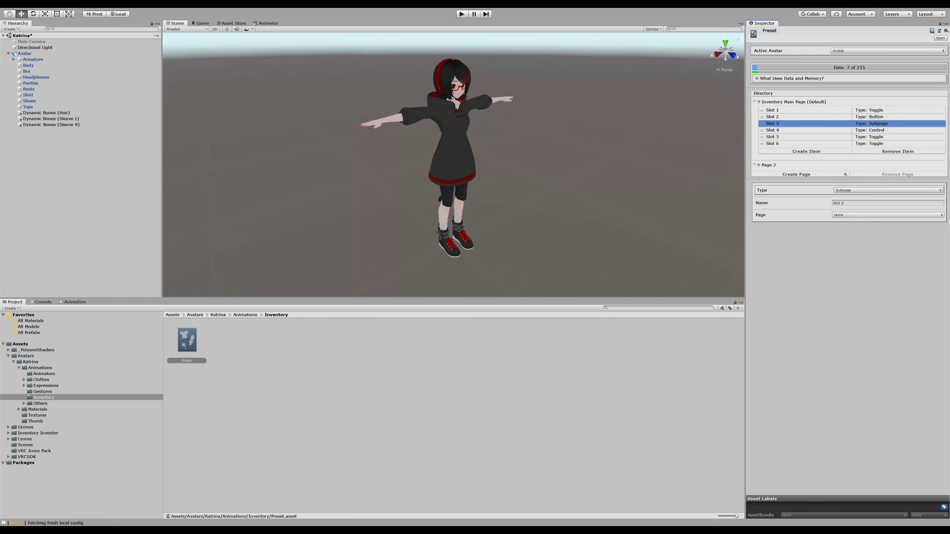
pyautogui.click(888, 215)
pyautogui.click(888, 230)
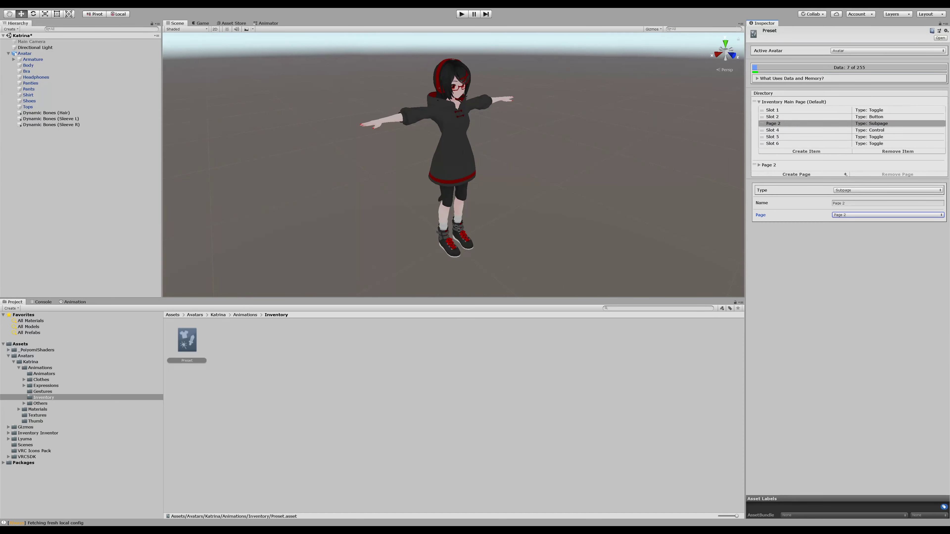
# Step: Rename the subpage item linked to Page 2 as aoisdapiojdj and compare it with the page's own settings
pyautogui.click(888, 203)
pyautogui.click(849, 269)
pyautogui.click(860, 203)
pyautogui.moveTo(860, 203); pyautogui.dragTo(832, 203)
pyautogui.write('aoisdapiojdj')
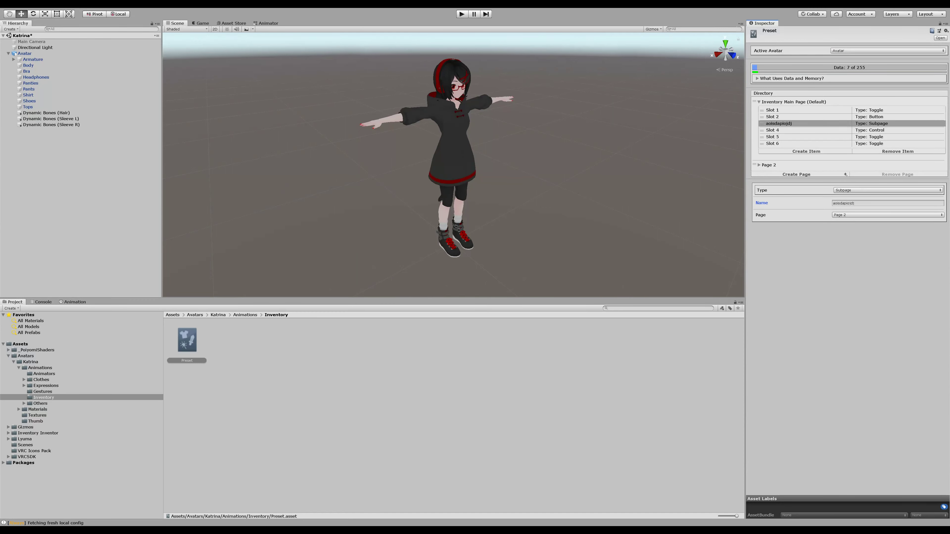
pyautogui.click(769, 165)
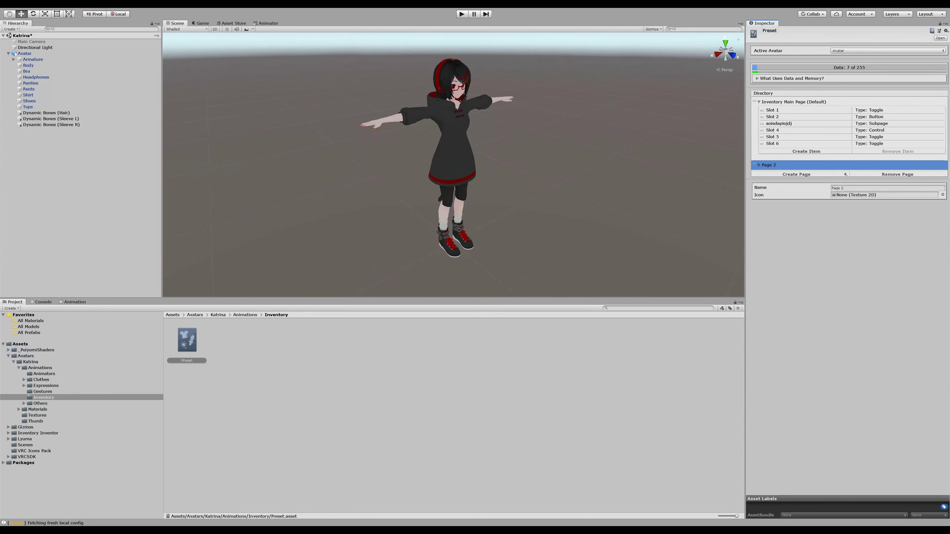
pyautogui.click(779, 123)
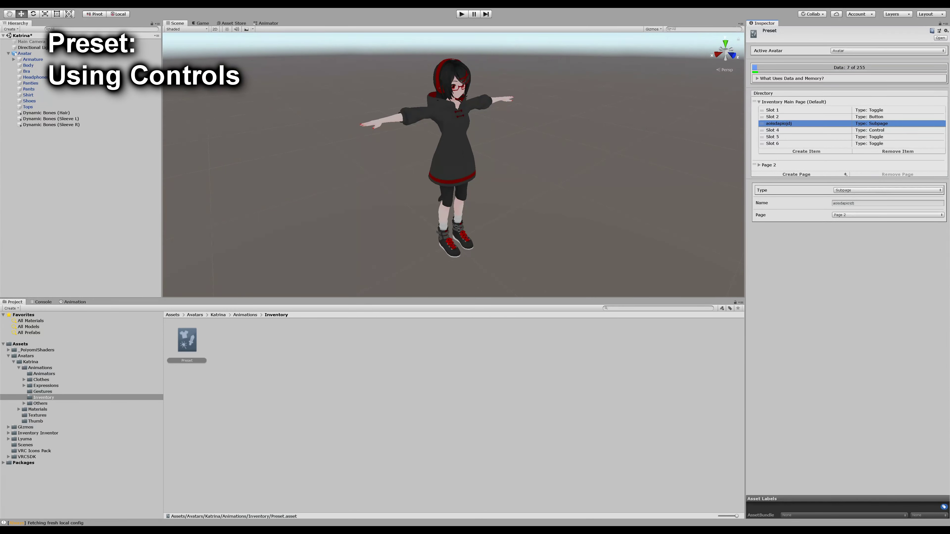
# Step: Examine the Subtype and Parameter choices of the Slot 4 control item
pyautogui.click(772, 130)
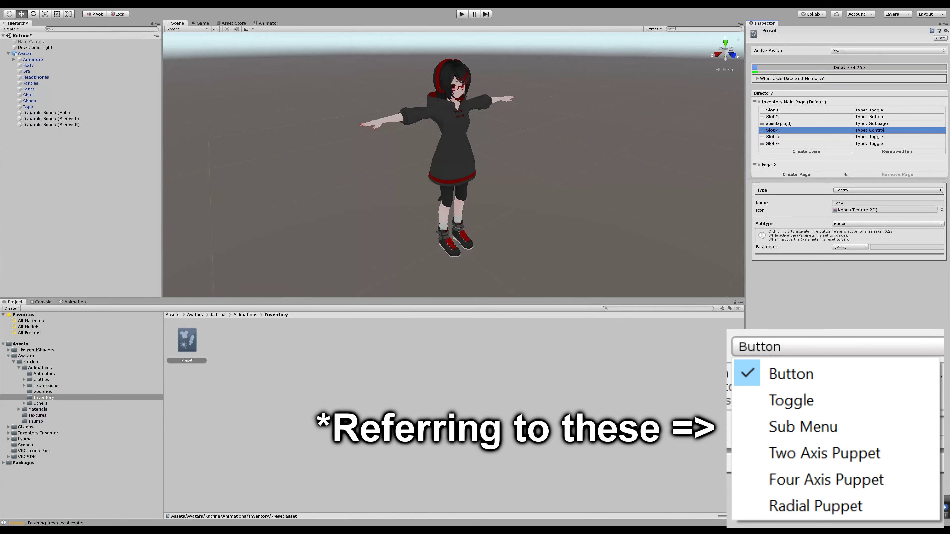
pyautogui.click(888, 224)
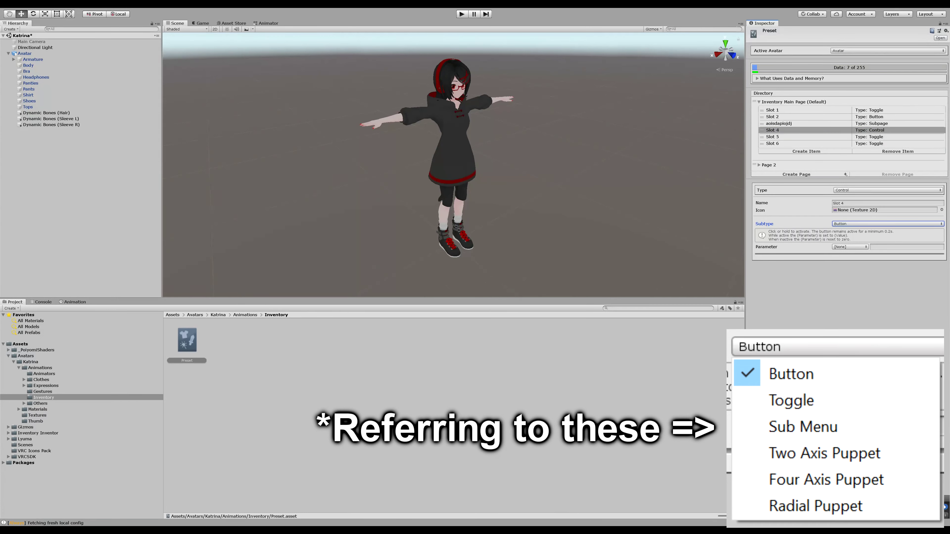
pyautogui.click(850, 246)
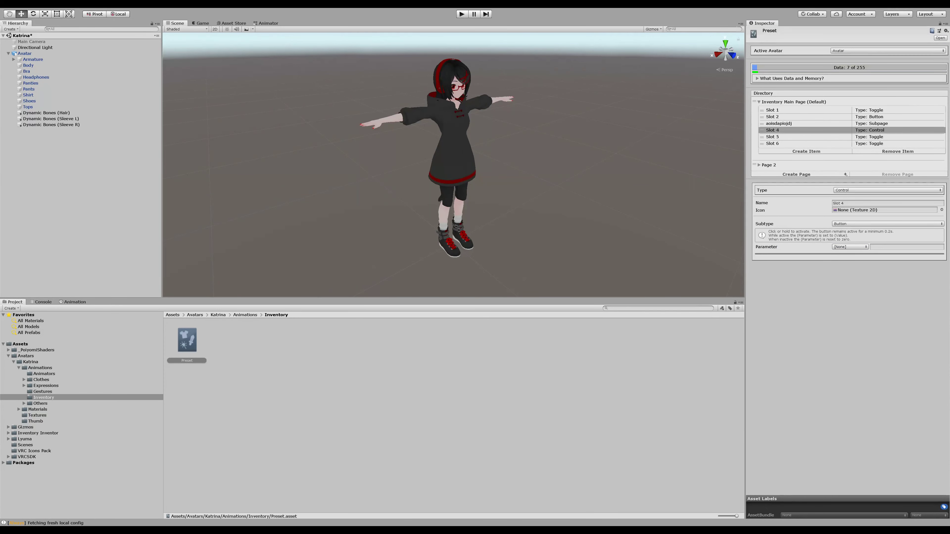
pyautogui.click(849, 246)
pyautogui.click(849, 247)
# Step: Examine the example items in the Mouth Control and Special pages, including a mouth control's radial puppet settings
pyautogui.click(759, 174)
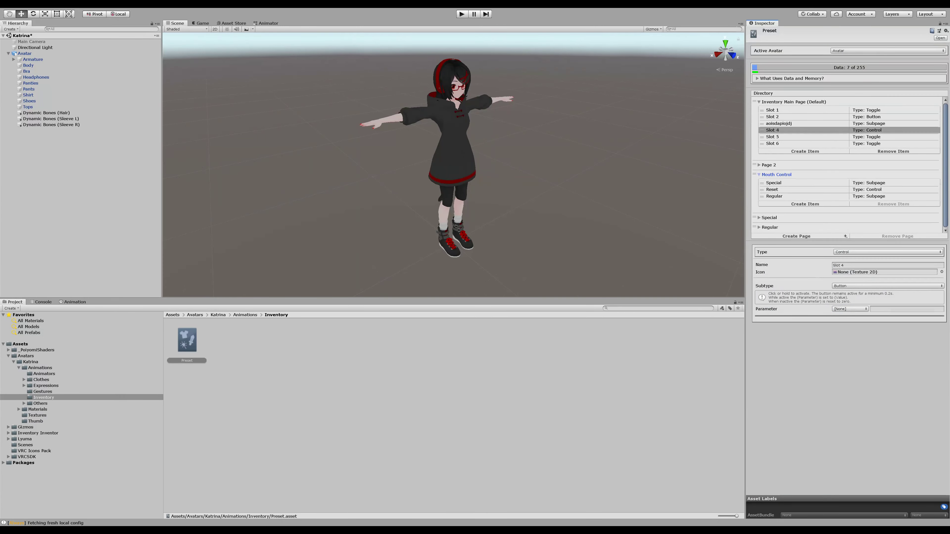
pyautogui.click(774, 183)
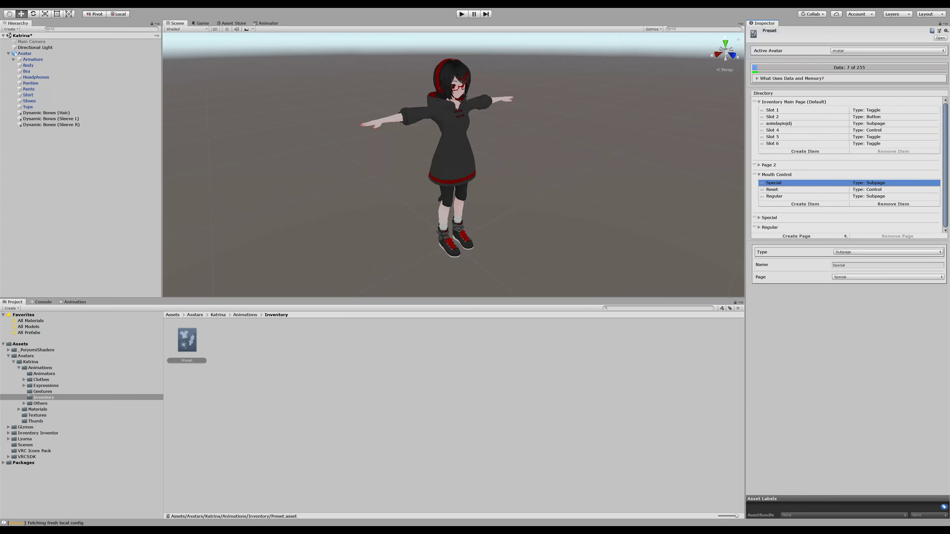
pyautogui.click(759, 218)
pyautogui.scroll(-3, 759, 218)
pyautogui.click(775, 172)
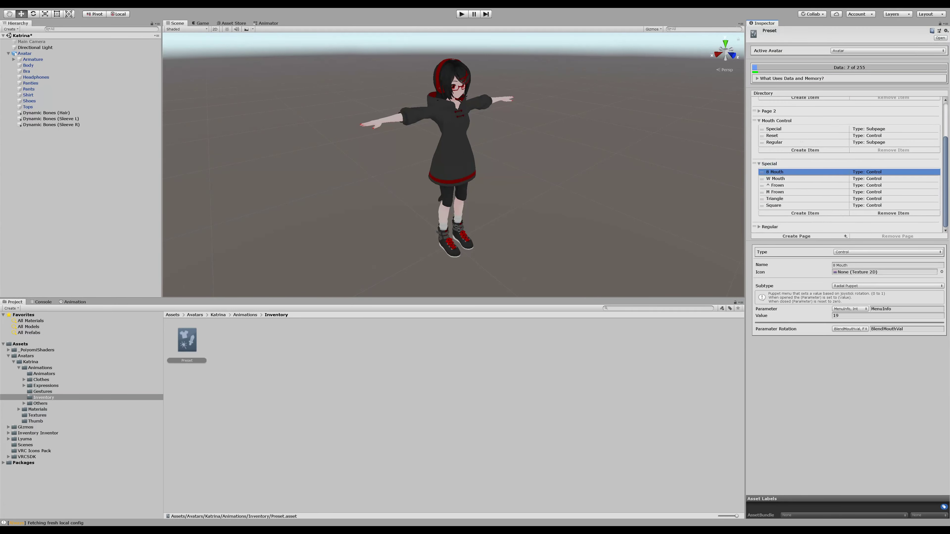
pyautogui.click(774, 129)
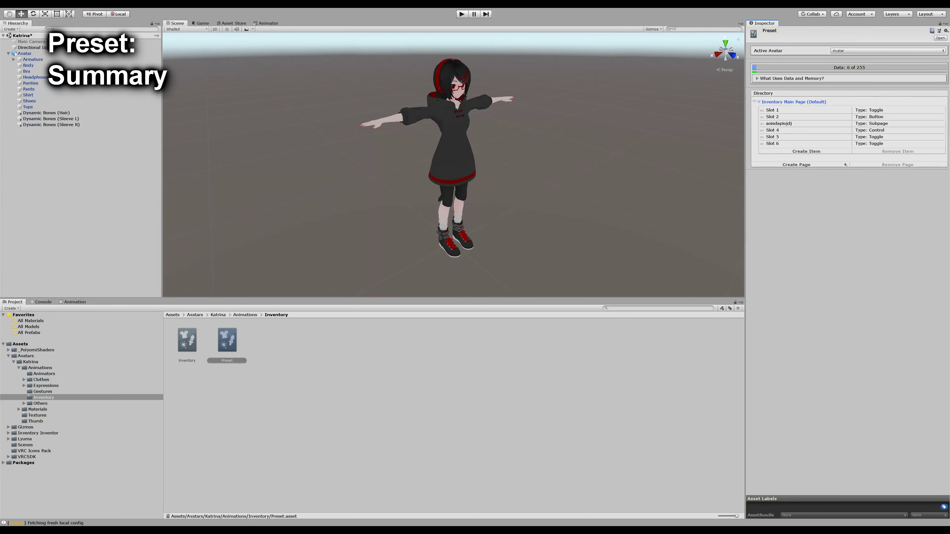
# Step: Review the toggle, button, subpage and control items on Inventory Main Page one by one
pyautogui.click(807, 117)
pyautogui.click(807, 123)
pyautogui.click(807, 130)
pyautogui.click(808, 123)
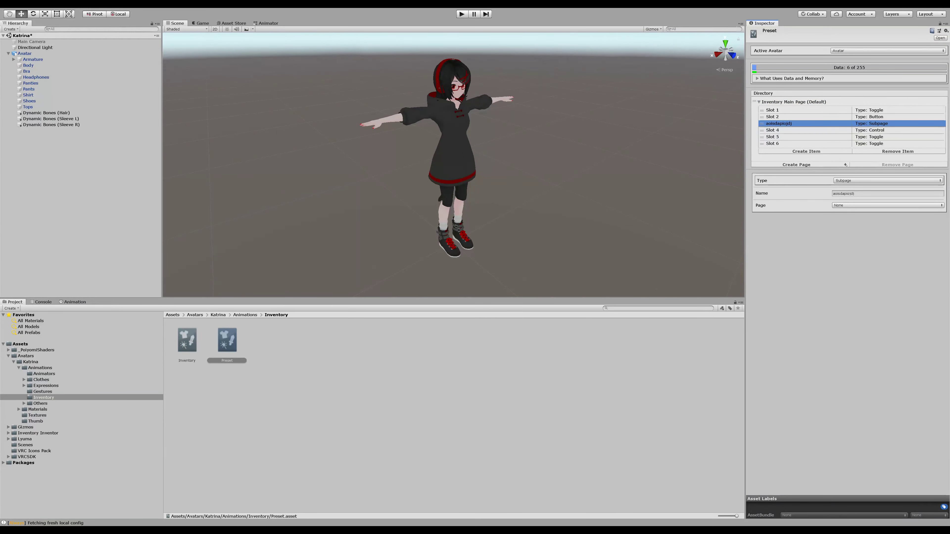
pyautogui.click(808, 110)
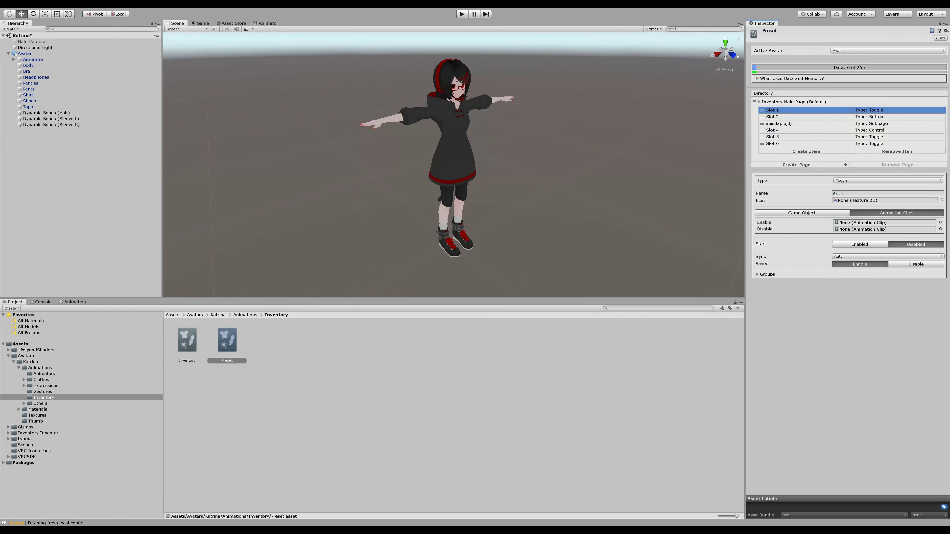
pyautogui.click(808, 117)
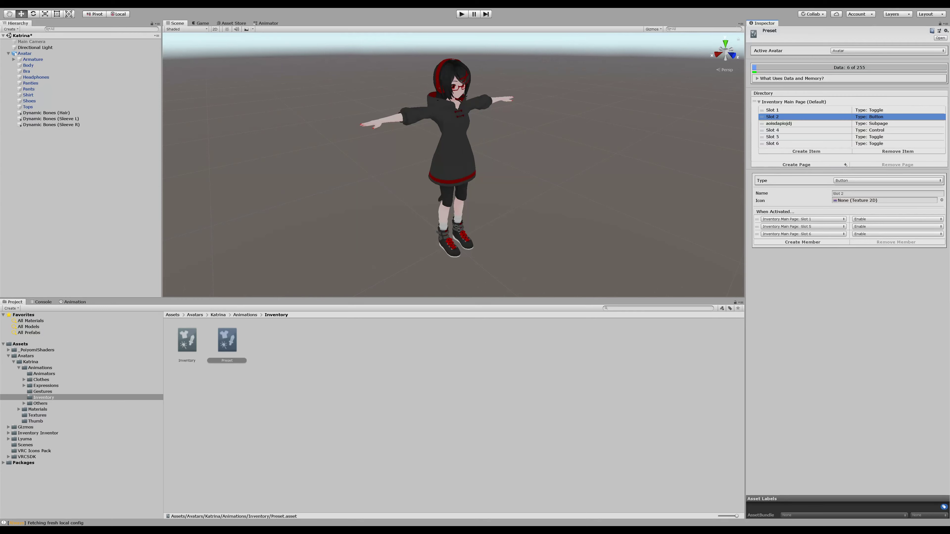
pyautogui.click(808, 124)
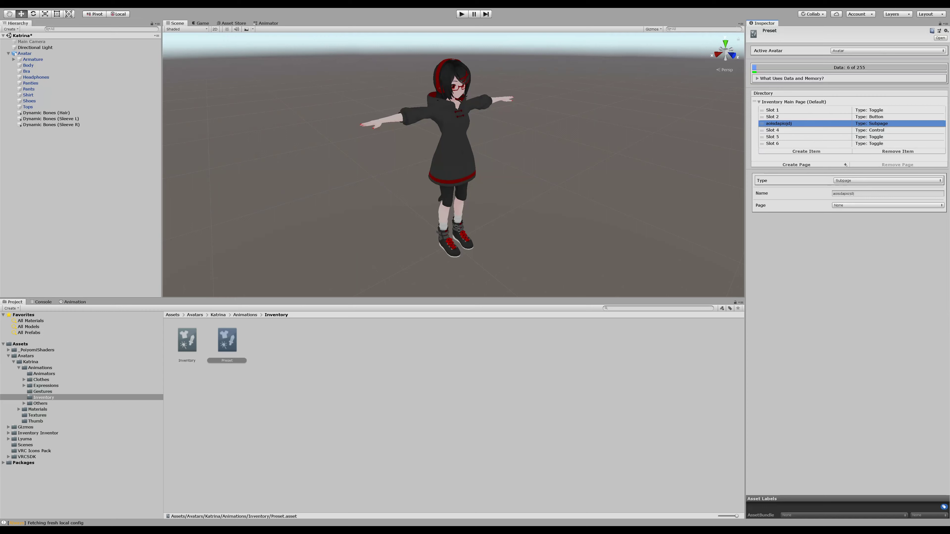
pyautogui.click(808, 130)
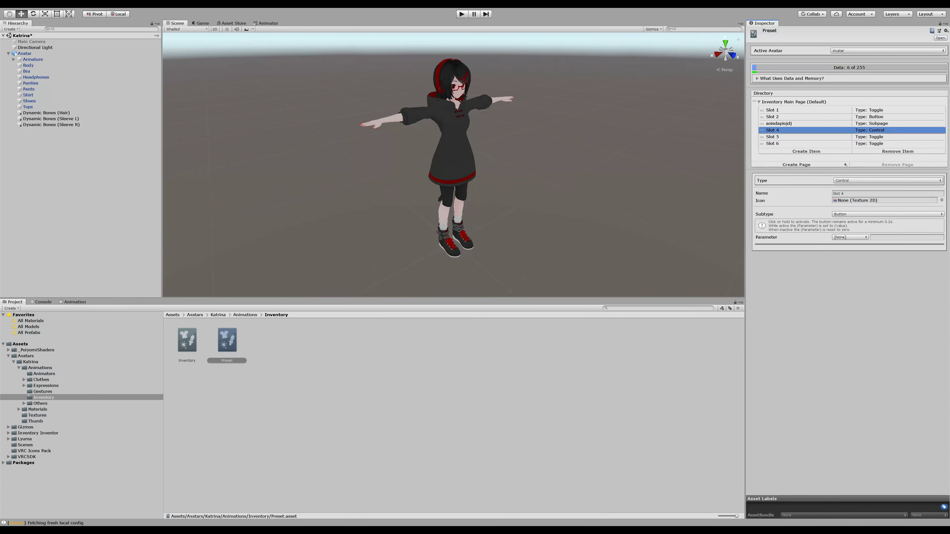
pyautogui.click(808, 137)
pyautogui.click(808, 143)
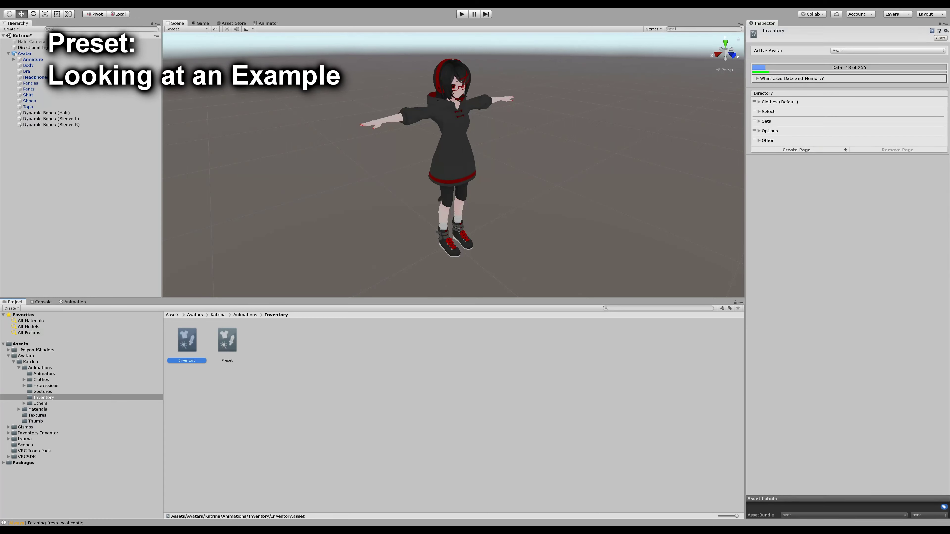
# Step: Examine which items the Clothes, Select, Sets, Options and Other pages of the Inventory preset contain, leaving only Clothes expanded
pyautogui.click(759, 102)
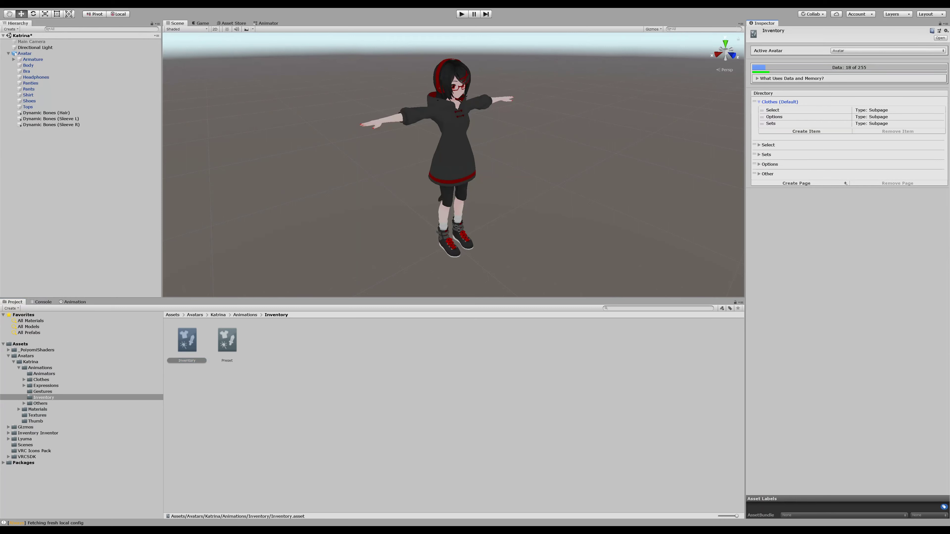
pyautogui.click(759, 145)
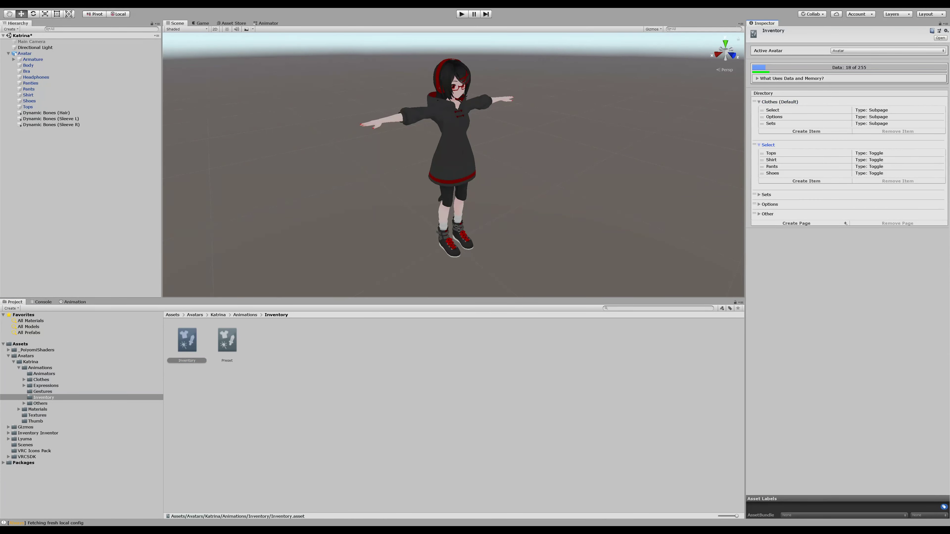
pyautogui.click(759, 194)
pyautogui.scroll(-2, 759, 195)
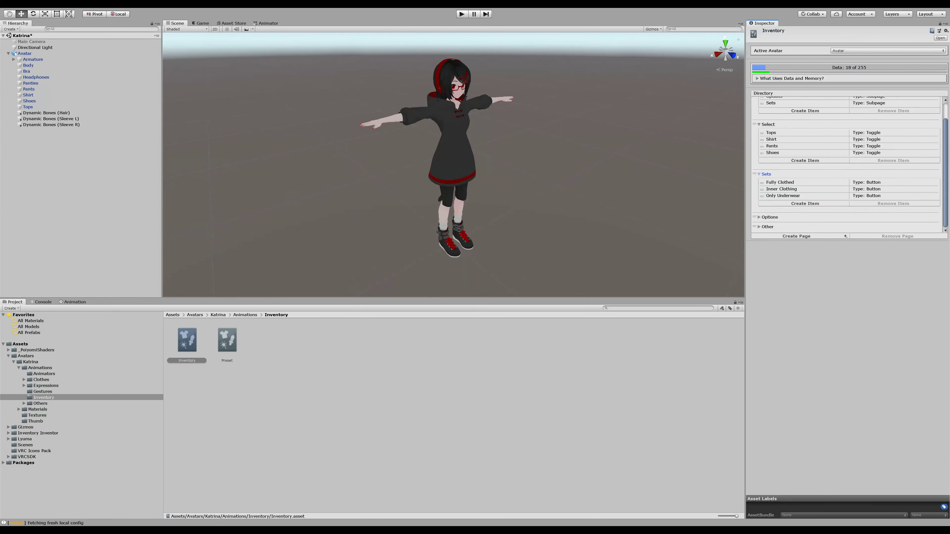
pyautogui.click(760, 173)
pyautogui.click(759, 205)
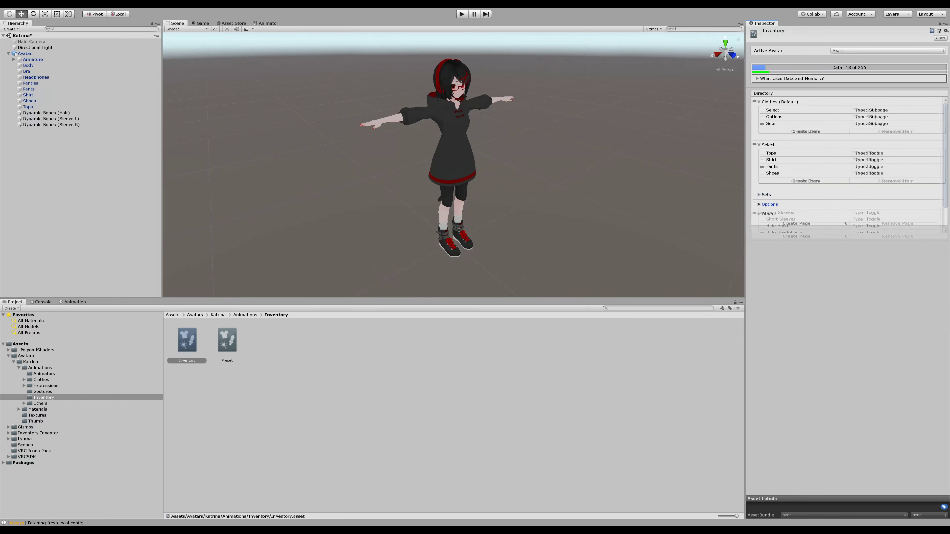
pyautogui.scroll(-2, 760, 205)
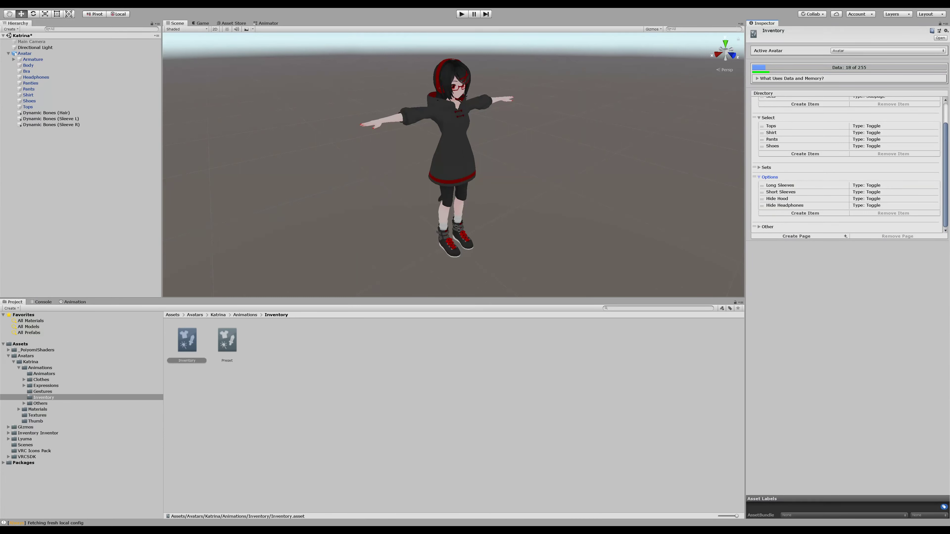
pyautogui.click(759, 227)
pyautogui.scroll(-3, 759, 227)
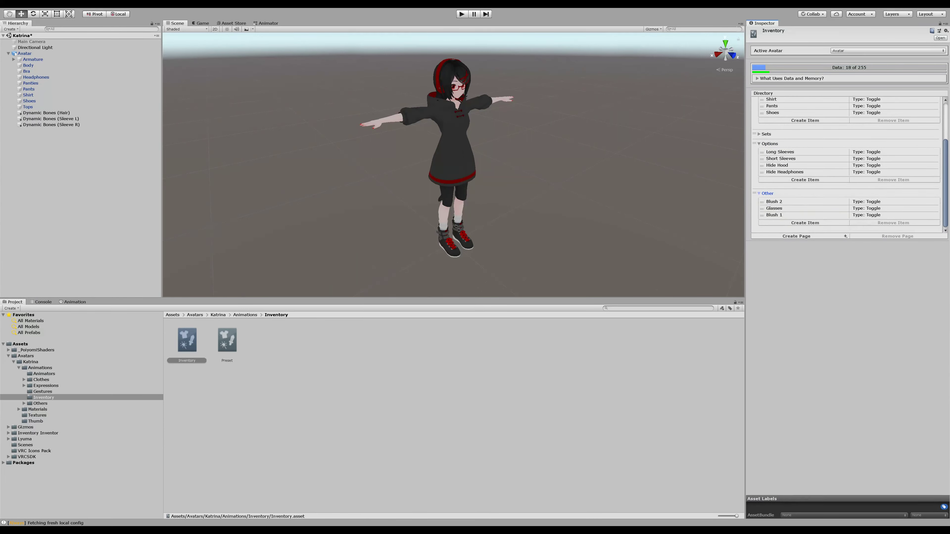
pyautogui.click(767, 193)
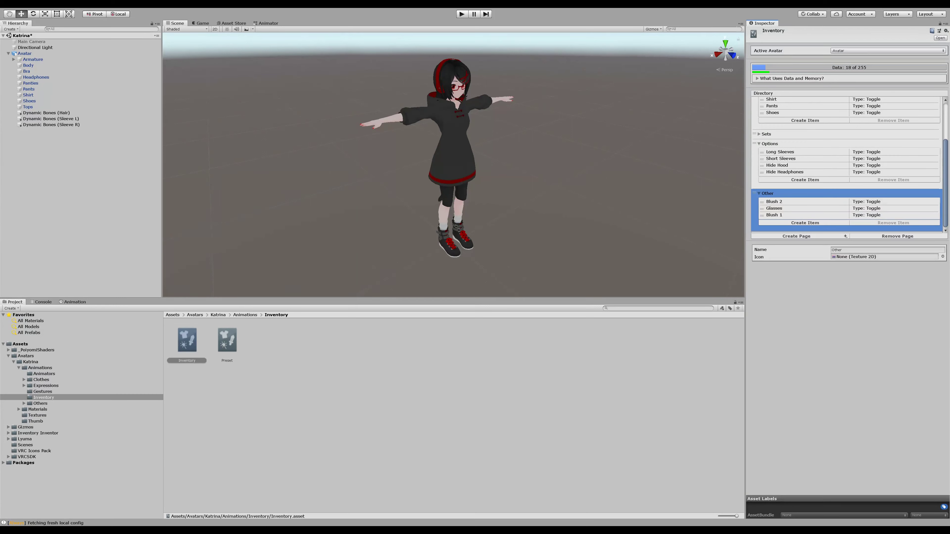
pyautogui.click(759, 194)
pyautogui.click(759, 177)
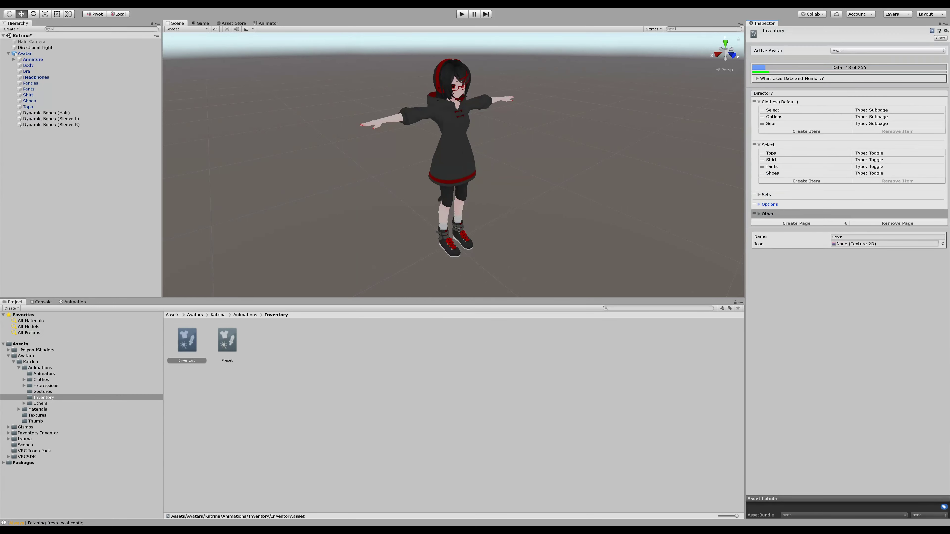
pyautogui.click(759, 144)
# Step: Review the Clothes page's own settings and its Select, Options and Sets subpage items
pyautogui.click(777, 110)
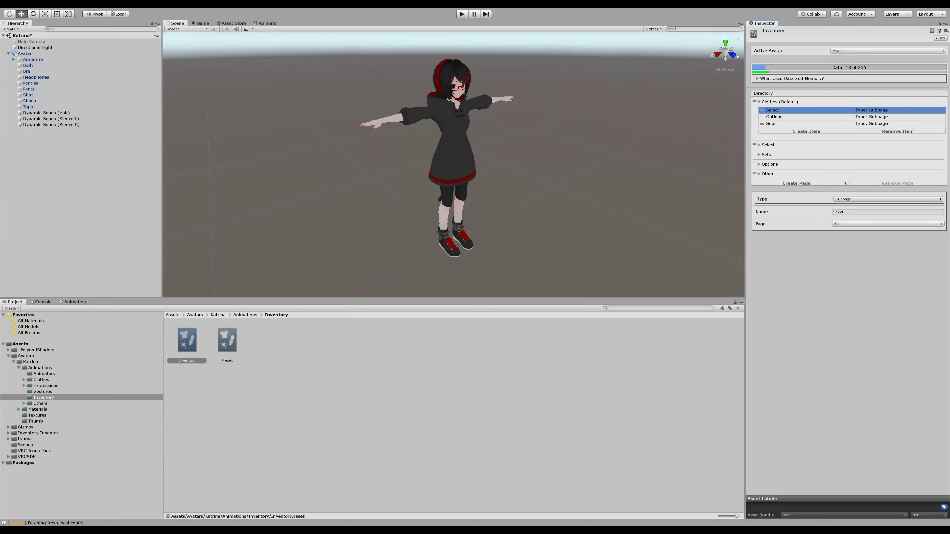
pyautogui.click(779, 102)
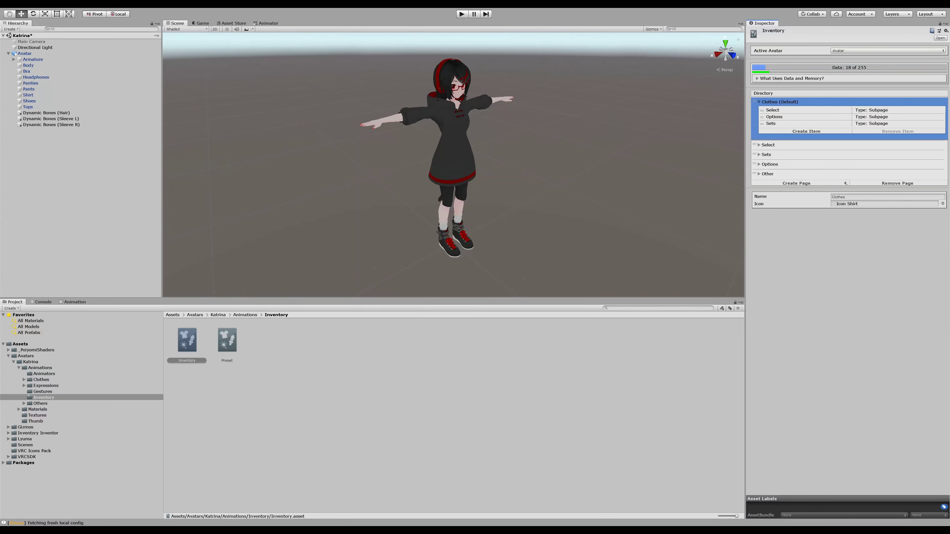
pyautogui.click(777, 110)
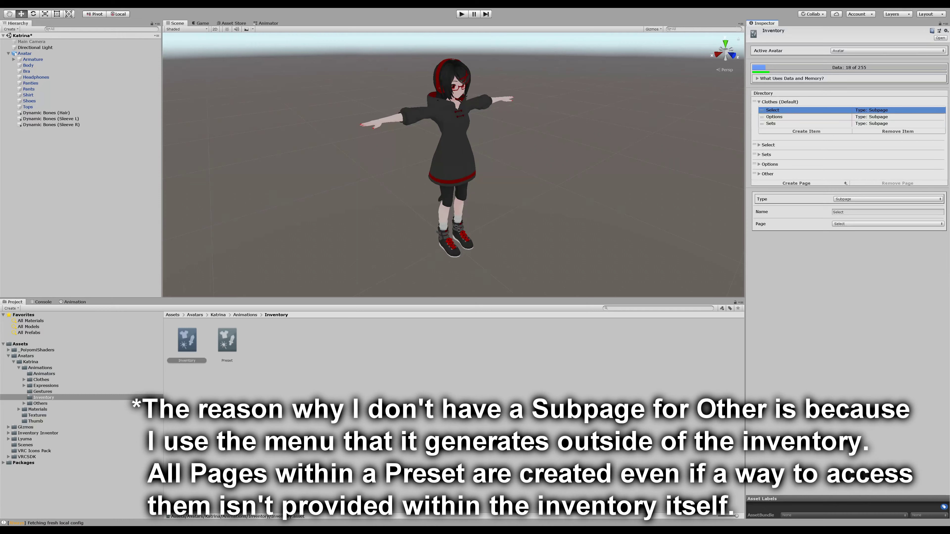
pyautogui.click(777, 117)
pyautogui.click(777, 123)
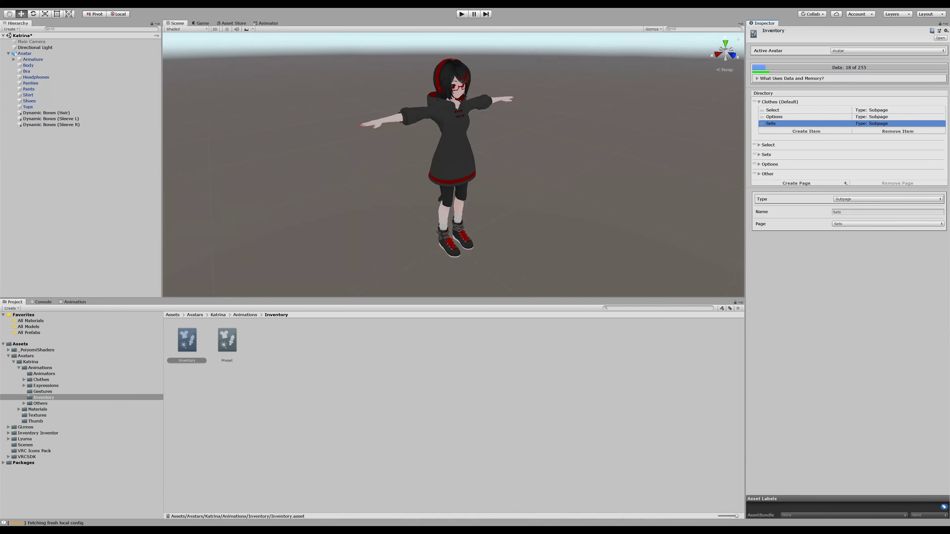
# Step: Examine the settings of the Tops toggle on the Select page and inspect the matching garment on the avatar from several angles
pyautogui.click(767, 145)
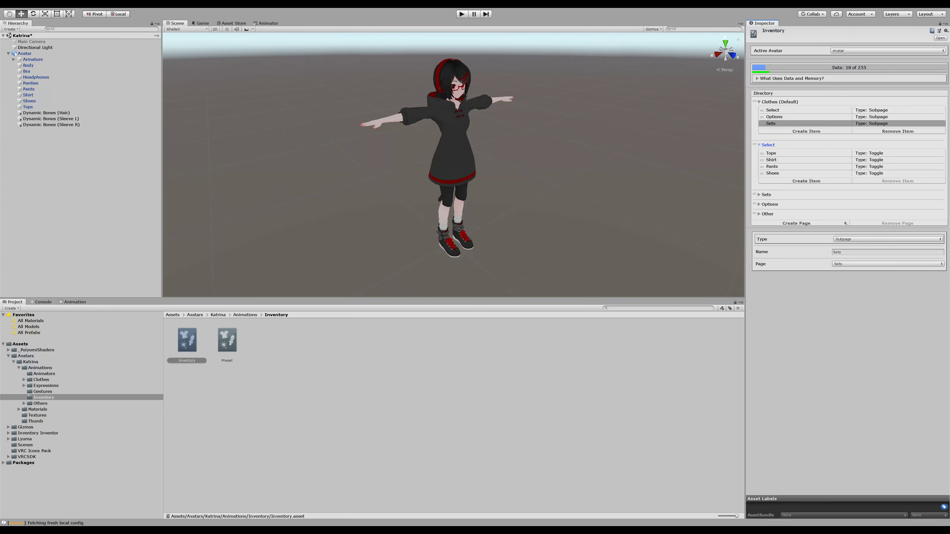
pyautogui.click(770, 153)
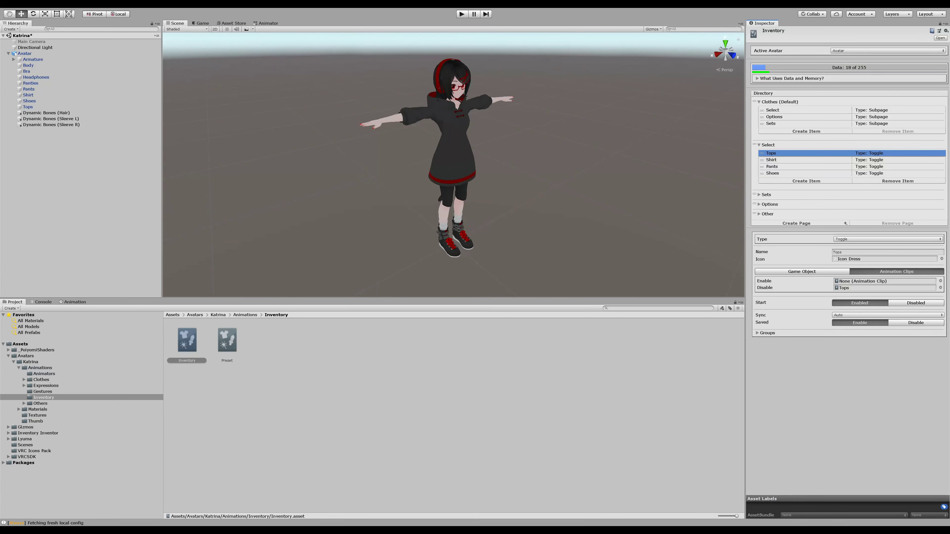
pyautogui.scroll(5, 453, 164)
pyautogui.moveTo(460, 150); pyautogui.dragTo(459, 208, button='middle')
pyautogui.scroll(6, 459, 207)
pyautogui.scroll(-8, 459, 208)
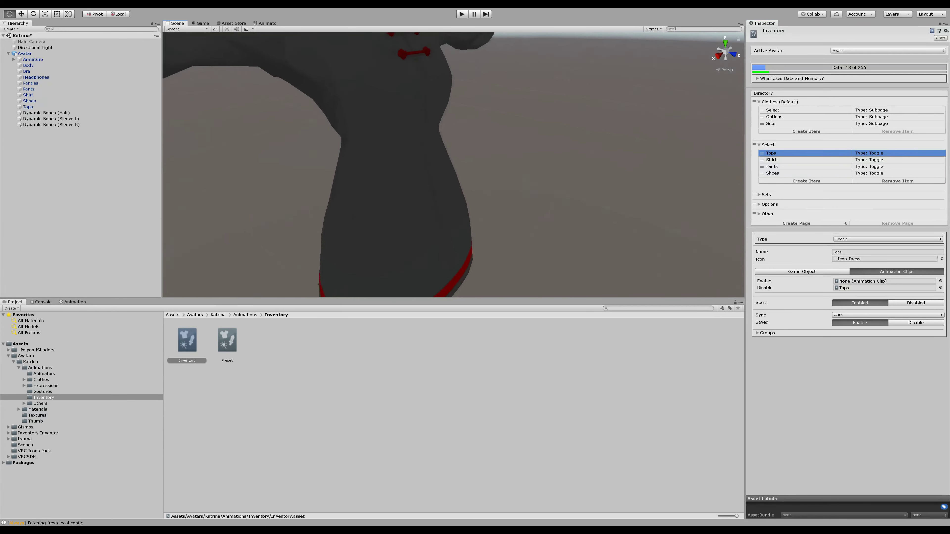
pyautogui.scroll(3, 460, 207)
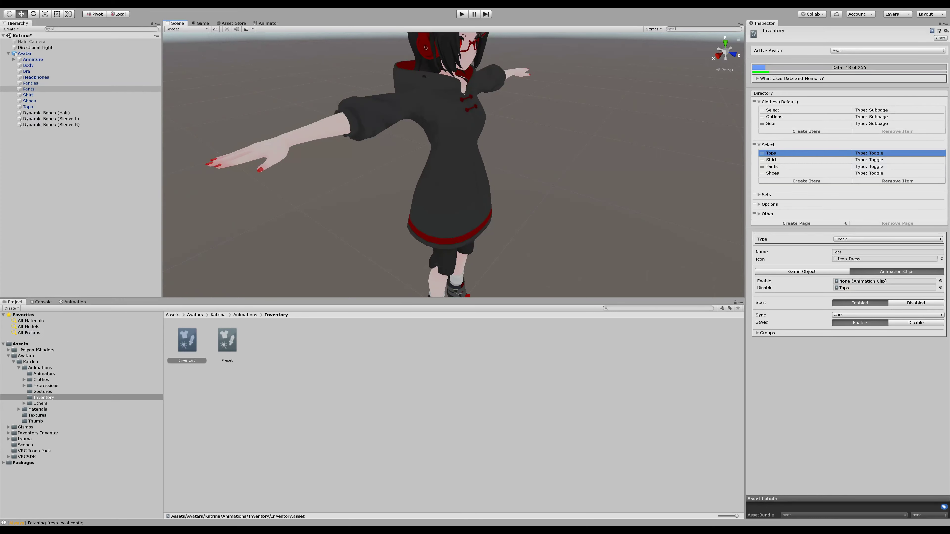
pyautogui.moveTo(453, 164); pyautogui.dragTo(374, 126, button='right')
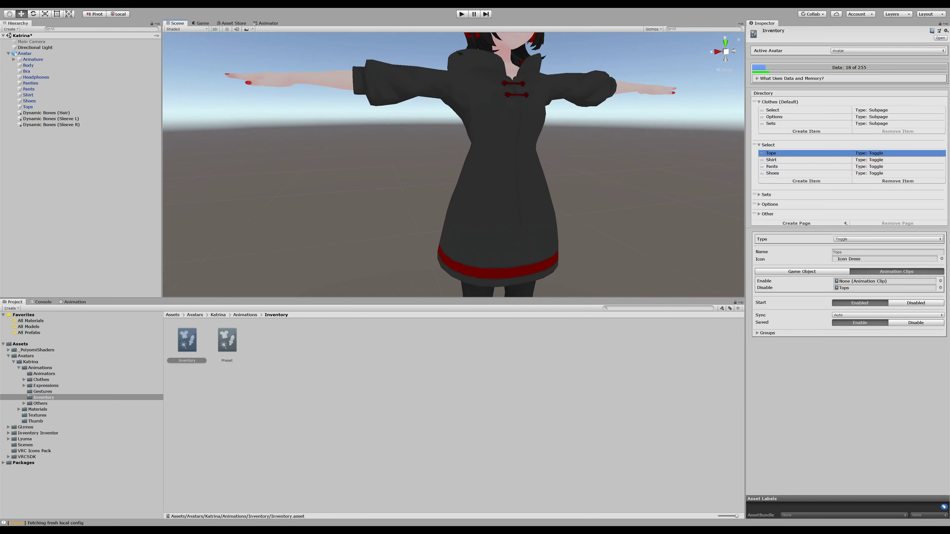
pyautogui.scroll(-8, 453, 165)
pyautogui.keyDown('alt'); pyautogui.moveTo(453, 164); pyautogui.dragTo(524, 191); pyautogui.keyUp('alt')
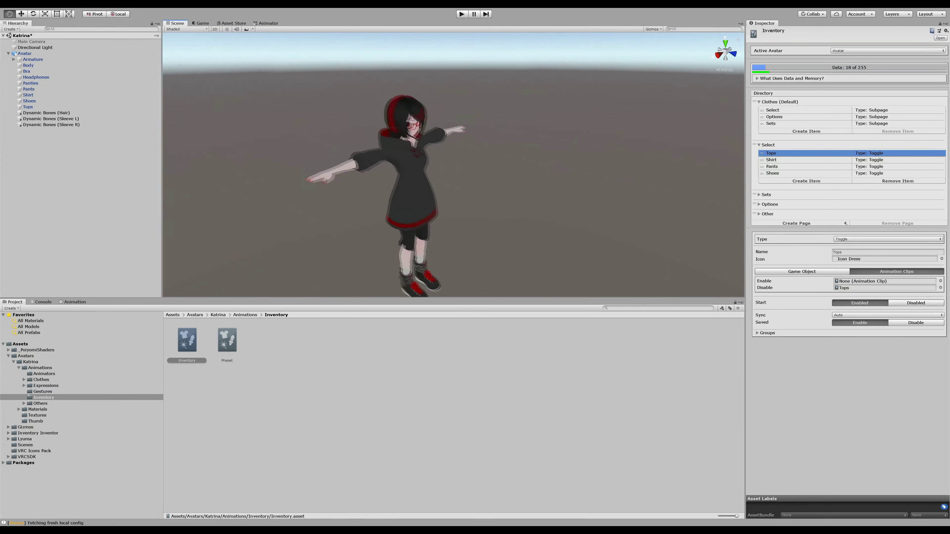
pyautogui.scroll(4, 486, 165)
pyautogui.keyDown('alt'); pyautogui.moveTo(486, 165); pyautogui.dragTo(456, 157); pyautogui.keyUp('alt')
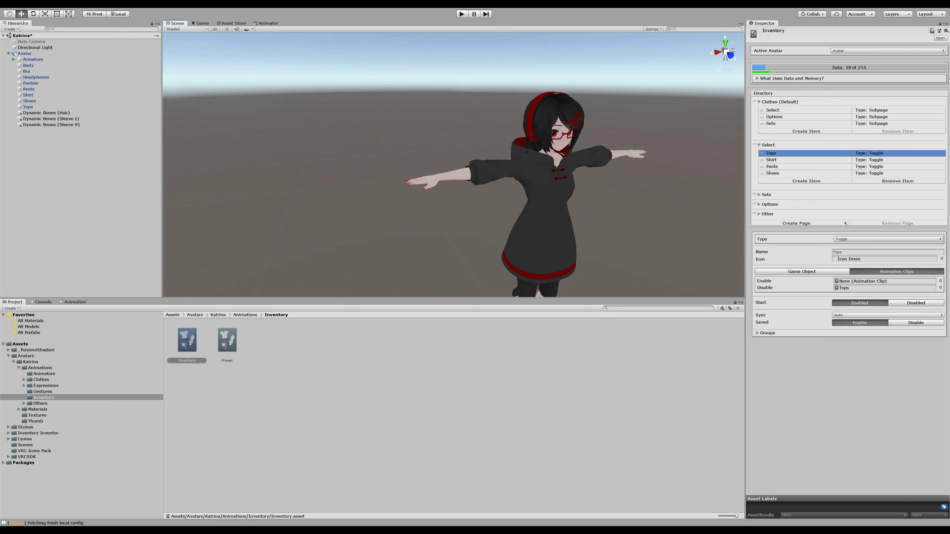
pyautogui.moveTo(554, 195); pyautogui.dragTo(501, 162, button='middle')
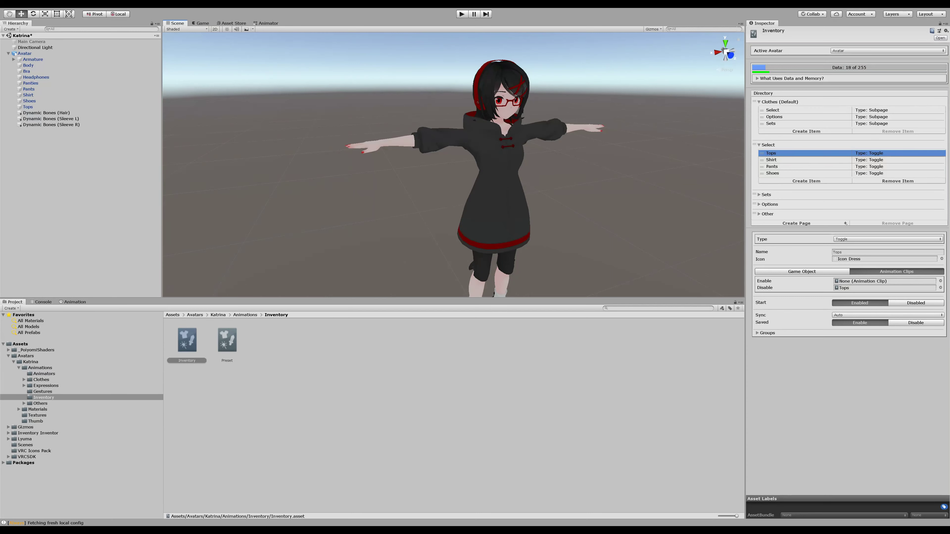
# Step: Check the groups of the Tops and Shirt toggles and review the settings of the Pants and Shoes toggles
pyautogui.click(762, 333)
pyautogui.click(762, 333)
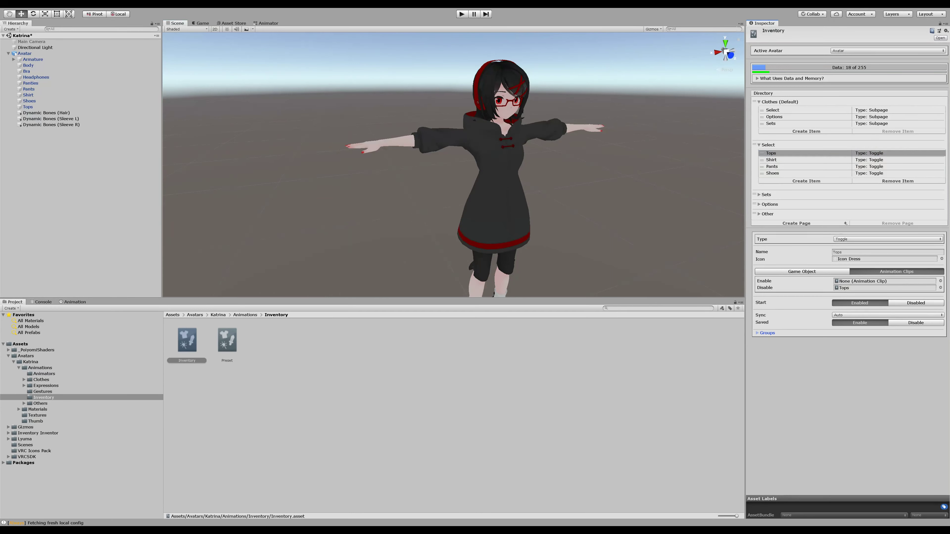
pyautogui.click(785, 159)
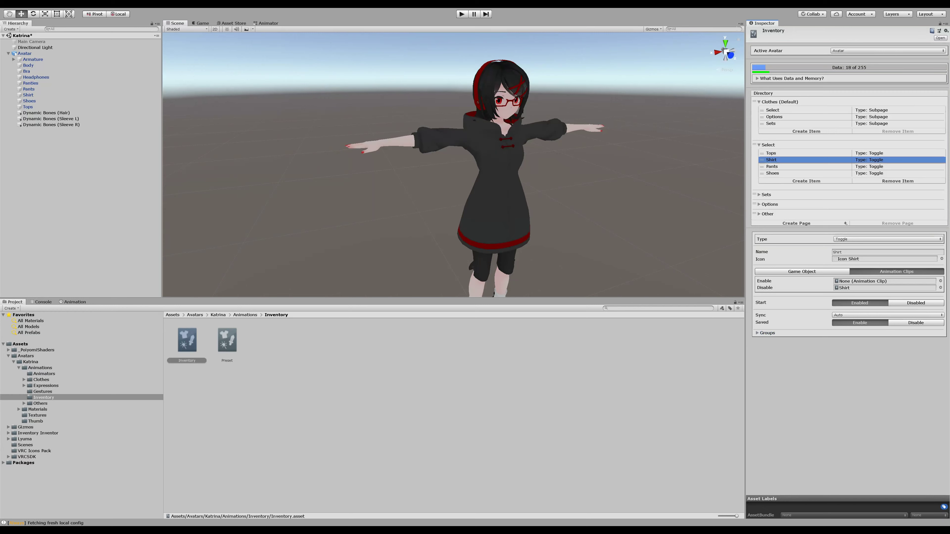
pyautogui.click(762, 333)
pyautogui.click(762, 333)
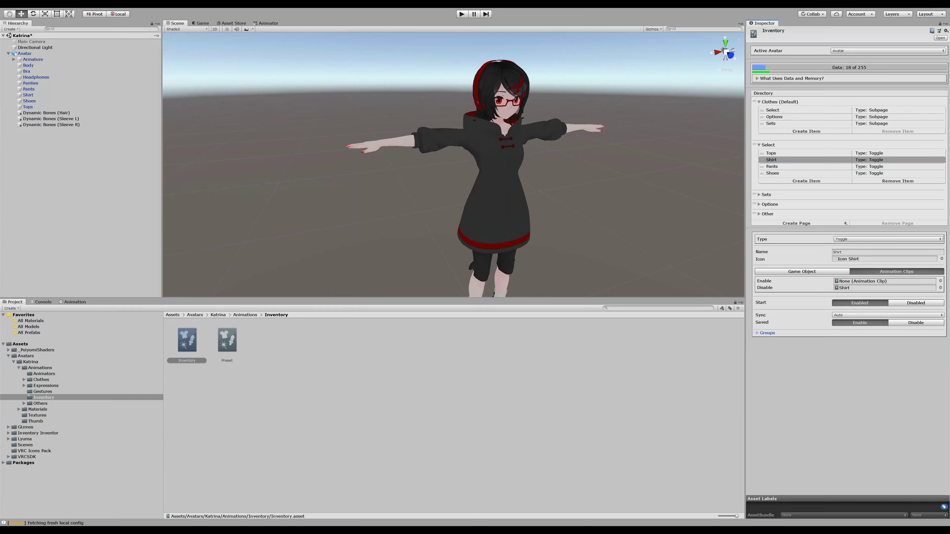
pyautogui.click(785, 166)
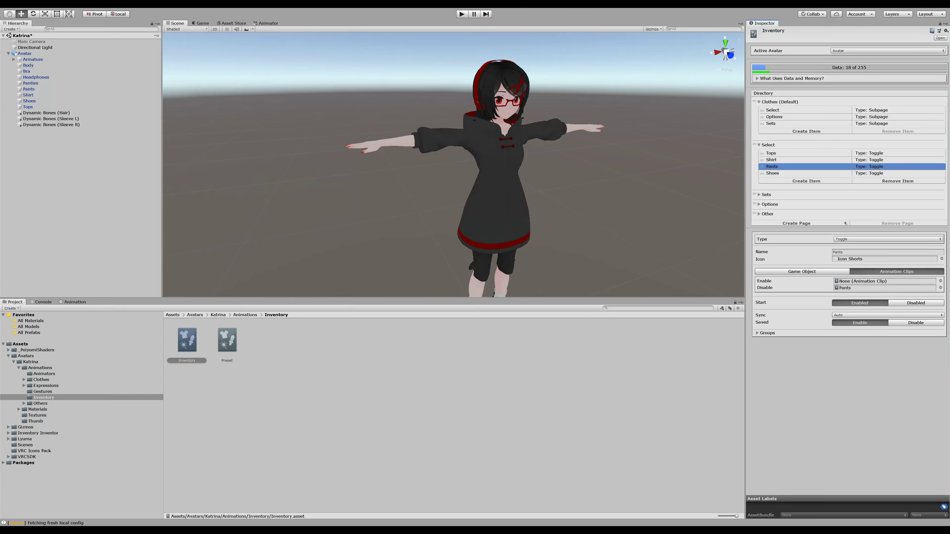
pyautogui.click(785, 173)
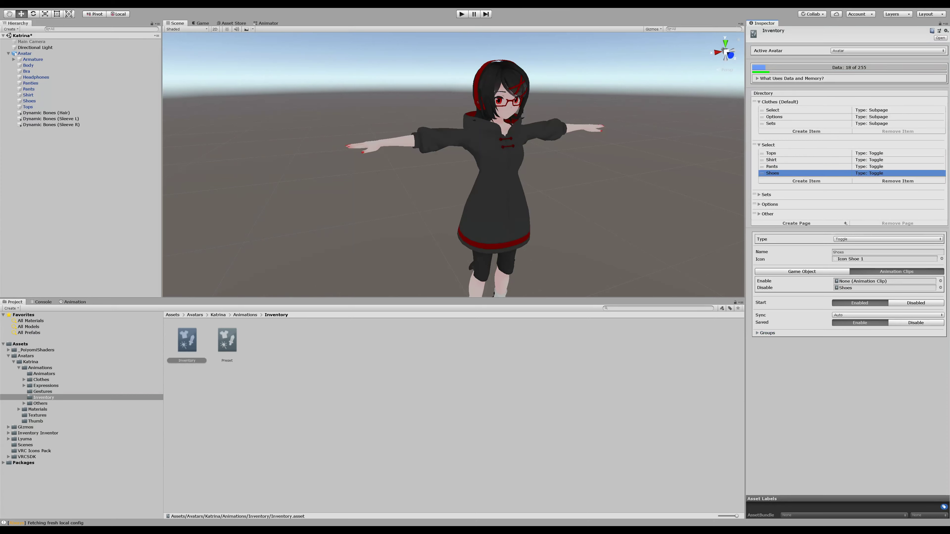
# Step: Review the members that the Fully Clothed, Inner Clothing and Only Underwear buttons on the Sets page enable or disable
pyautogui.click(759, 195)
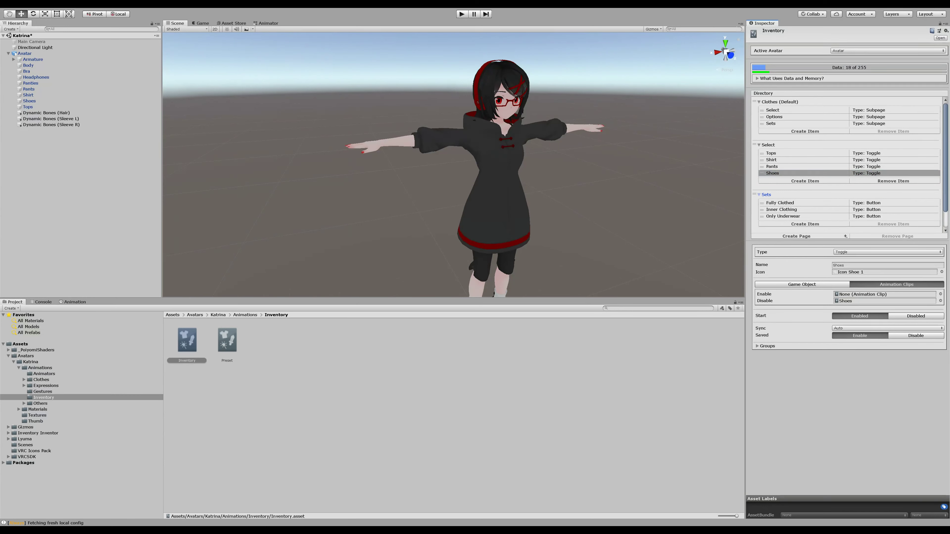
pyautogui.click(785, 202)
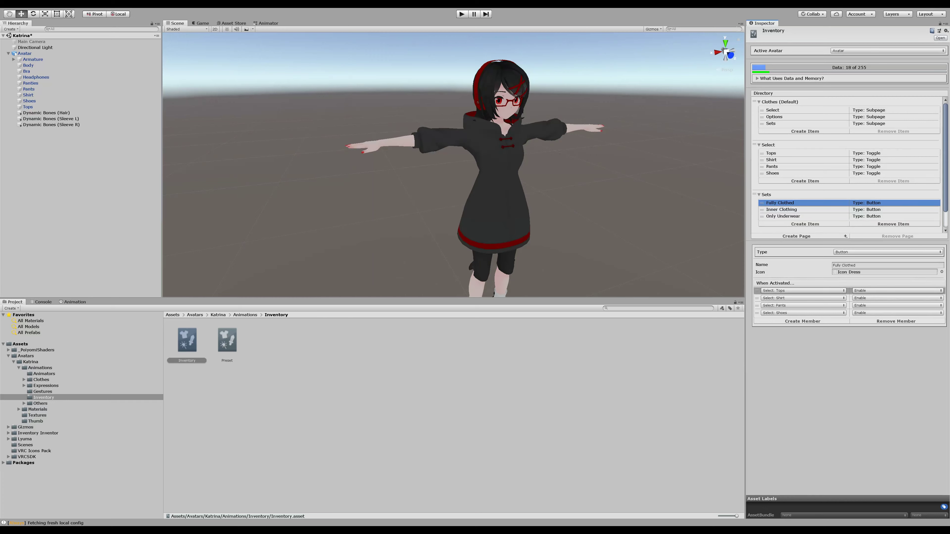
pyautogui.click(848, 210)
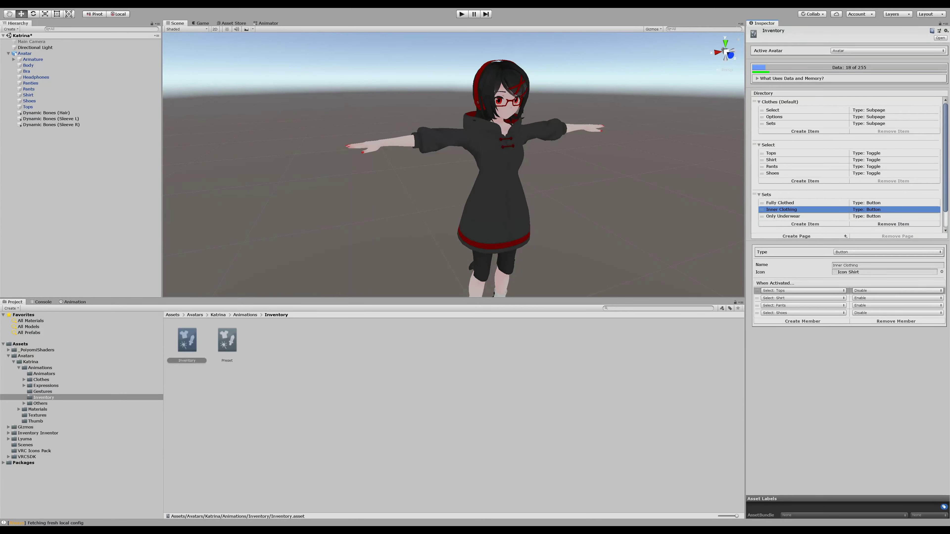
pyautogui.click(849, 216)
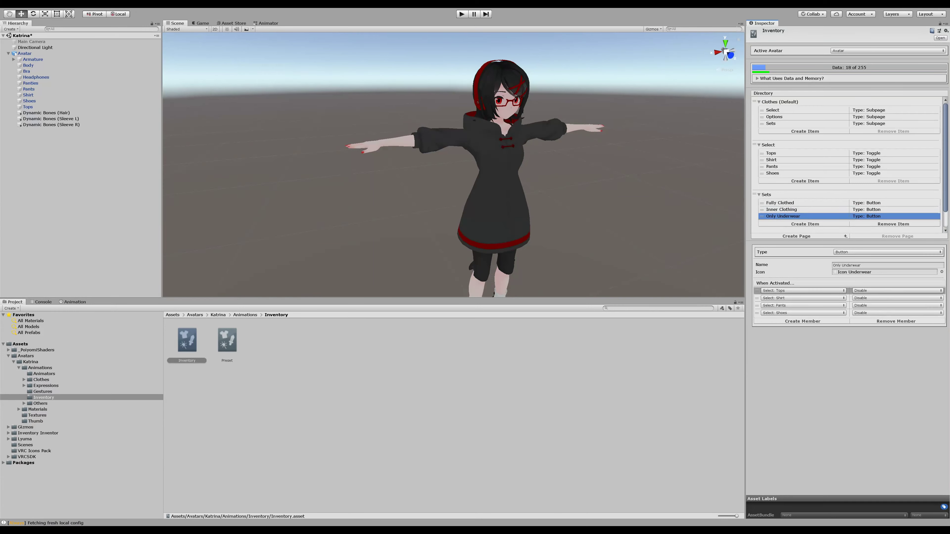
# Step: Examine the Long Sleeves, Short Sleeves, Hide Hood and Hide Headphones toggles on the Options page, checking the hood on the avatar
pyautogui.scroll(-2, 849, 165)
pyautogui.click(767, 217)
pyautogui.scroll(-2, 767, 217)
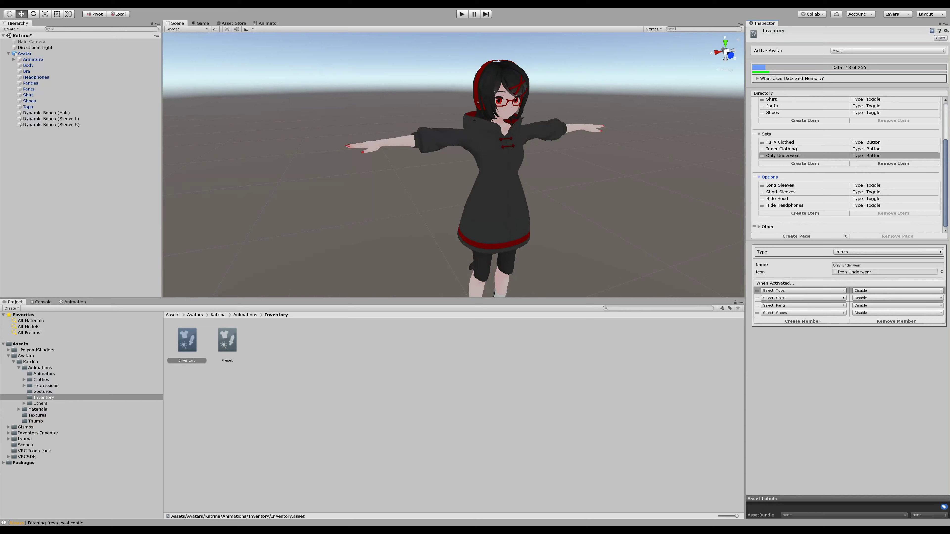
pyautogui.click(793, 185)
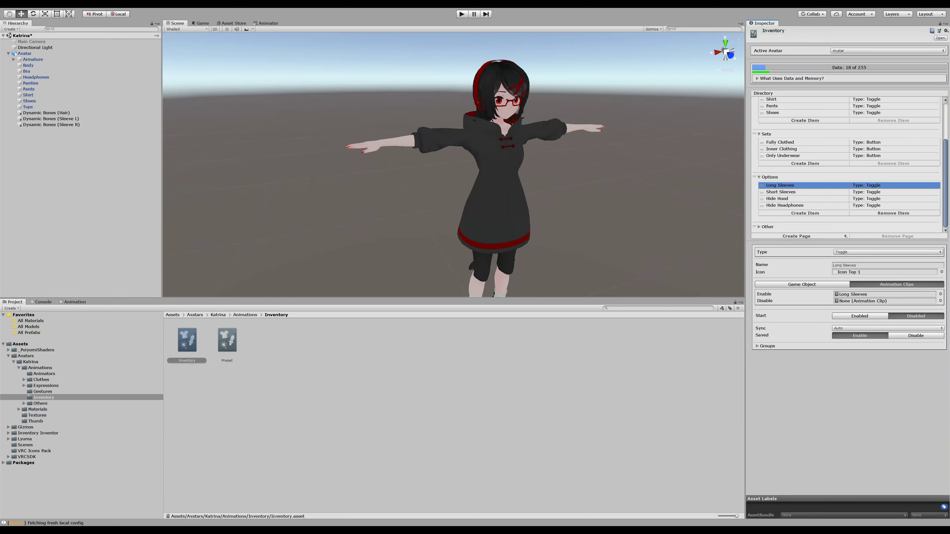
pyautogui.click(804, 192)
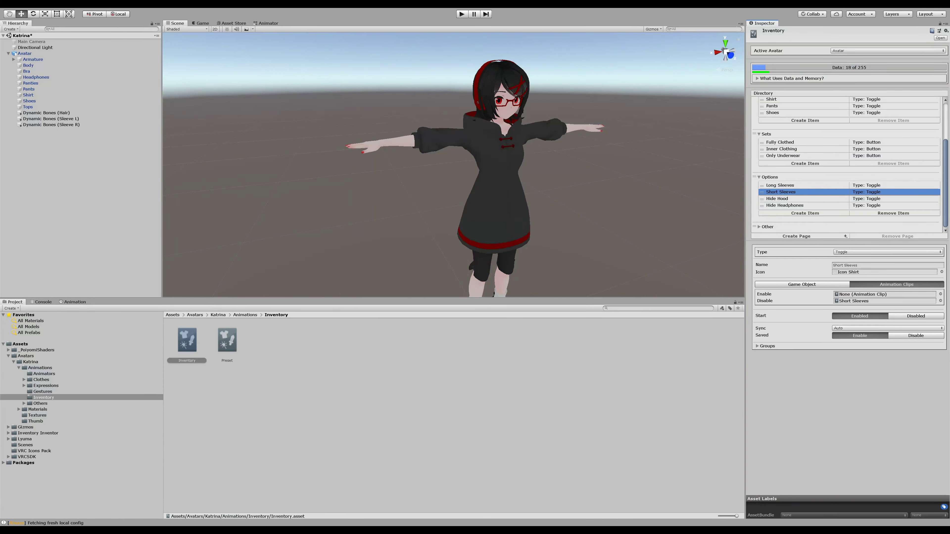
pyautogui.click(800, 199)
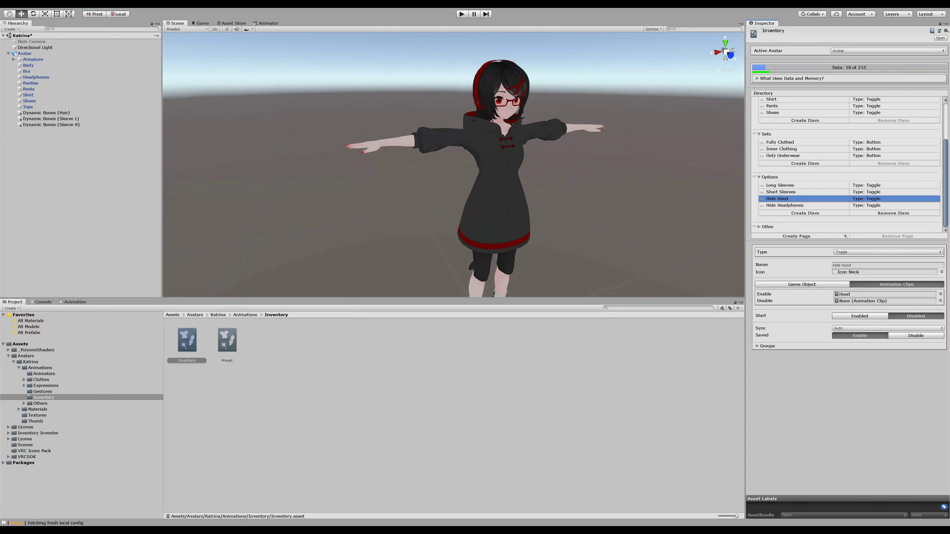
pyautogui.moveTo(486, 165); pyautogui.dragTo(513, 164, button='right')
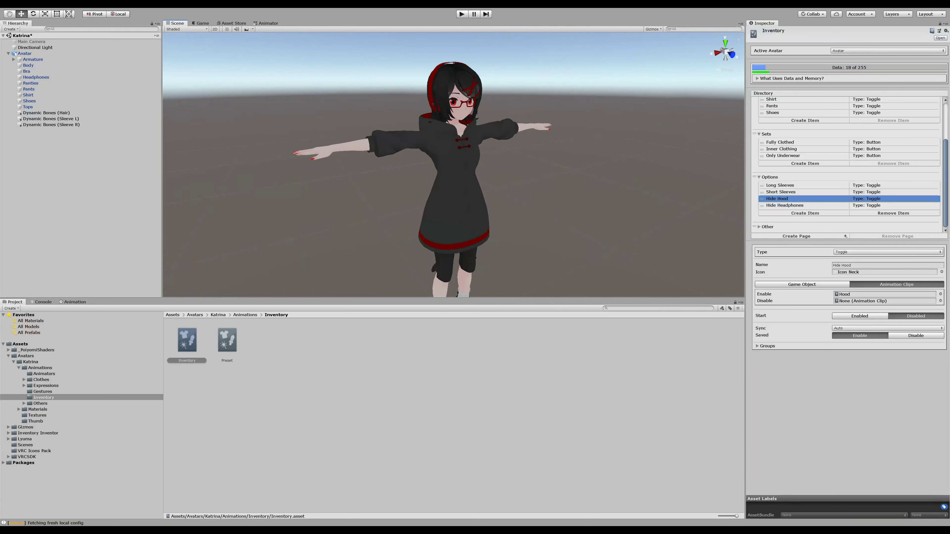
pyautogui.click(800, 206)
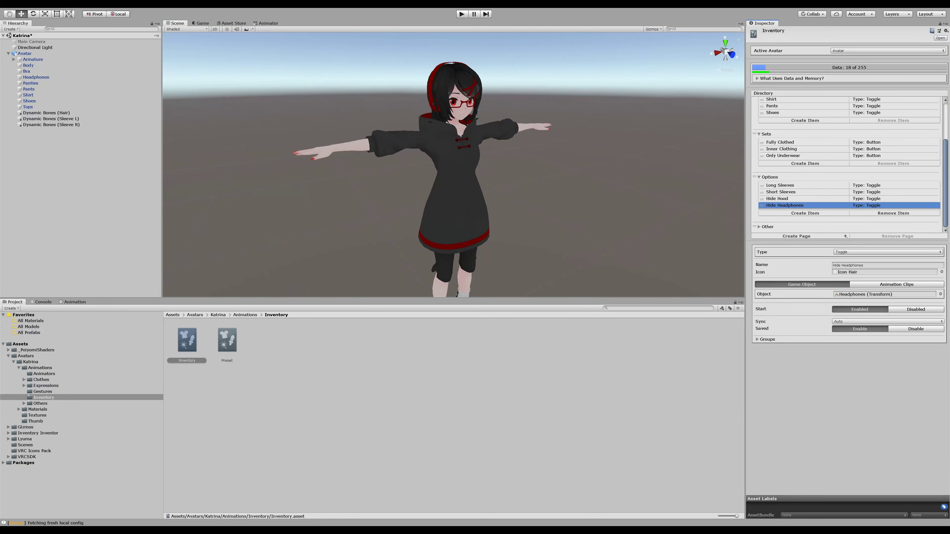
# Step: Examine the Blush 2, Blush 1 and Glasses toggles on the Other page and the animation clips they use
pyautogui.moveTo(452, 165); pyautogui.dragTo(500, 170, button='right')
pyautogui.press('a')
pyautogui.press('e')
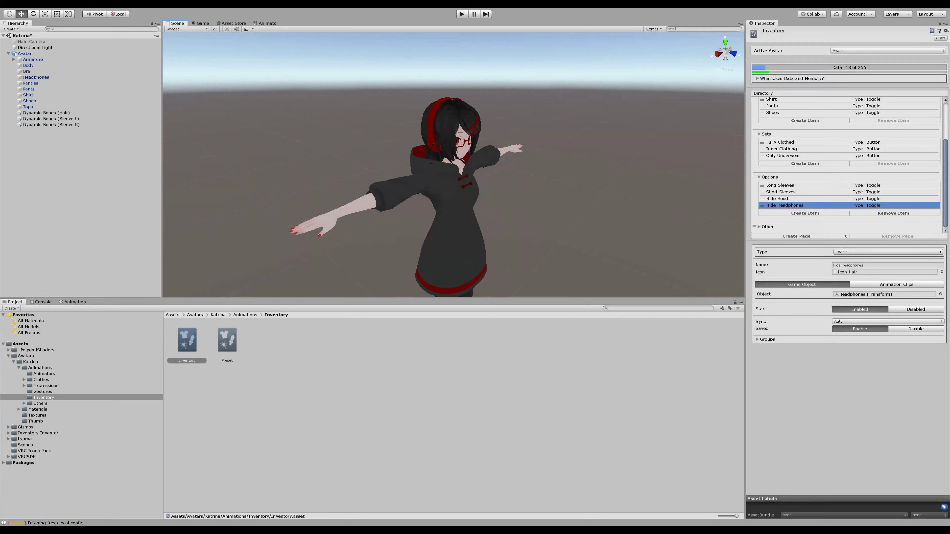
pyautogui.click(758, 227)
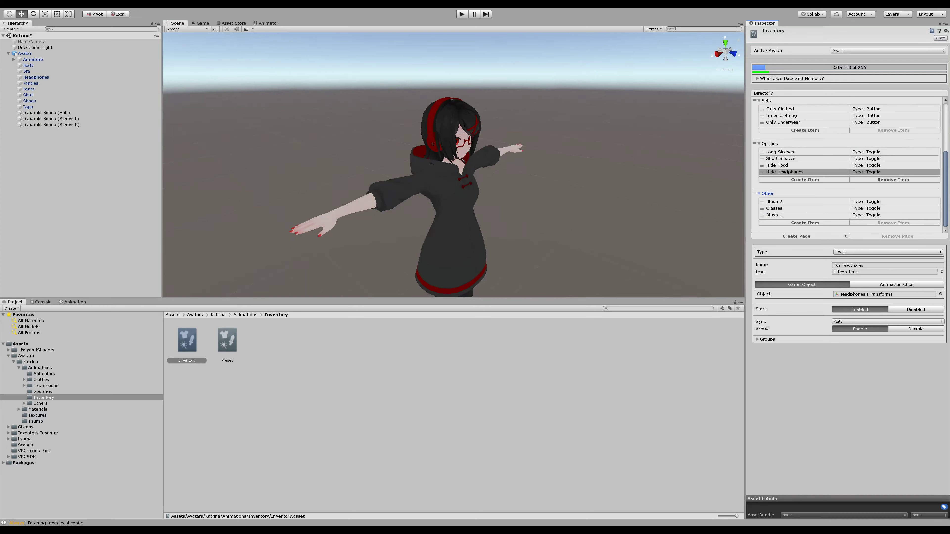
pyautogui.click(774, 201)
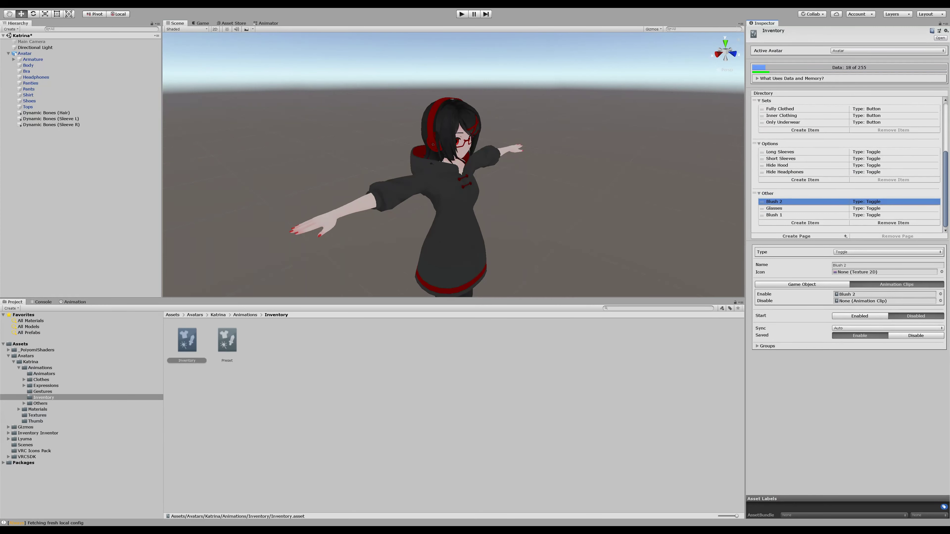
pyautogui.click(774, 215)
pyautogui.click(774, 201)
pyautogui.click(773, 208)
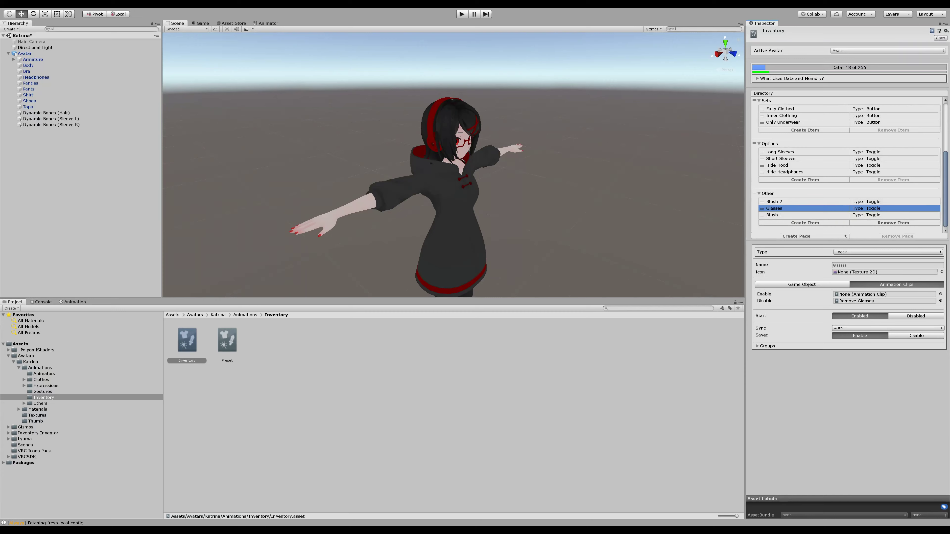
# Step: Collapse the Other, Options, Sets, Select and Clothes pages in the preset's directory
pyautogui.click(759, 194)
pyautogui.click(759, 177)
pyautogui.click(759, 173)
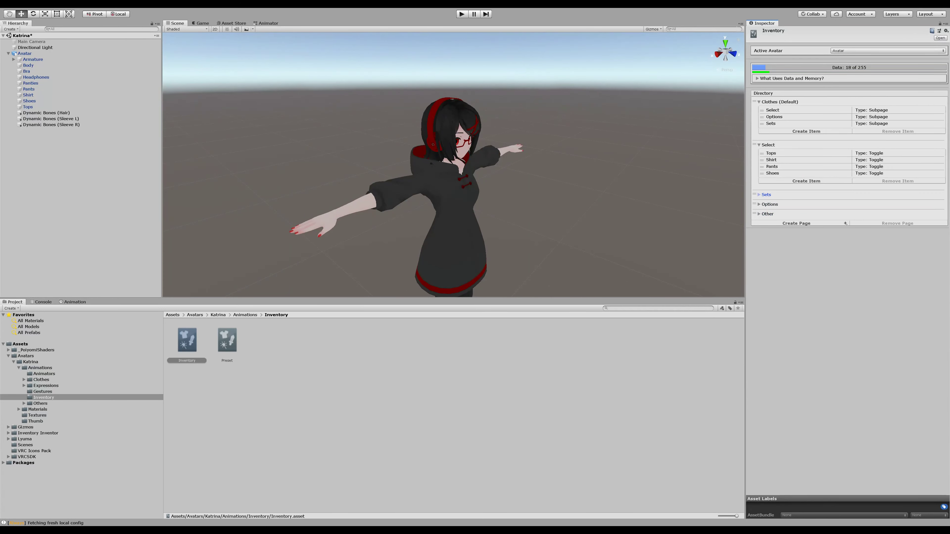
pyautogui.click(759, 145)
pyautogui.click(759, 101)
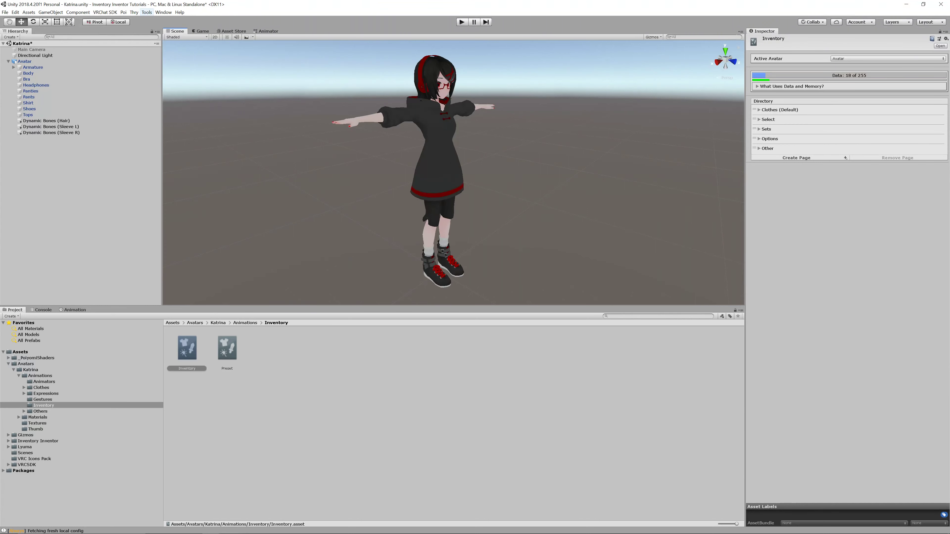
# Step: Open Inventory Inventor's Manage Inventory window and place it beside the avatar's legs
pyautogui.click(147, 12)
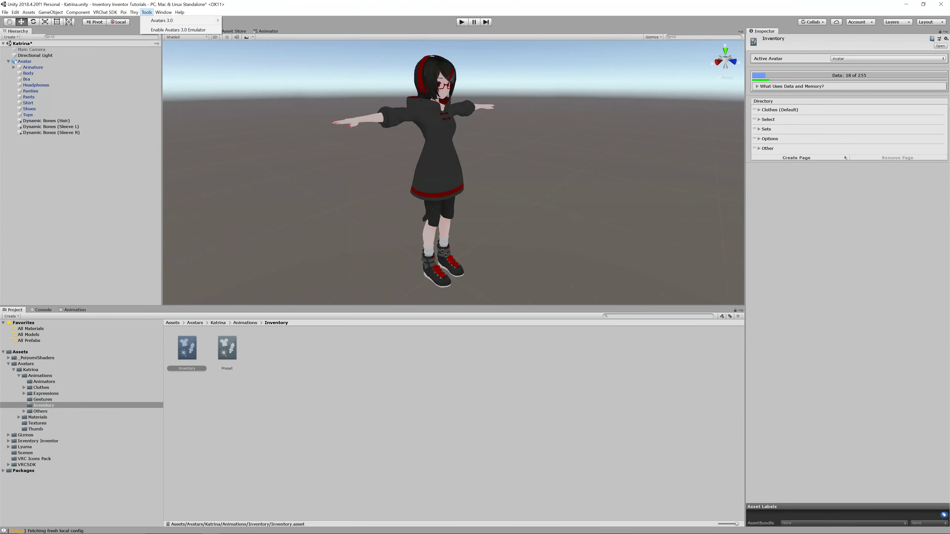
pyautogui.moveTo(172, 20)
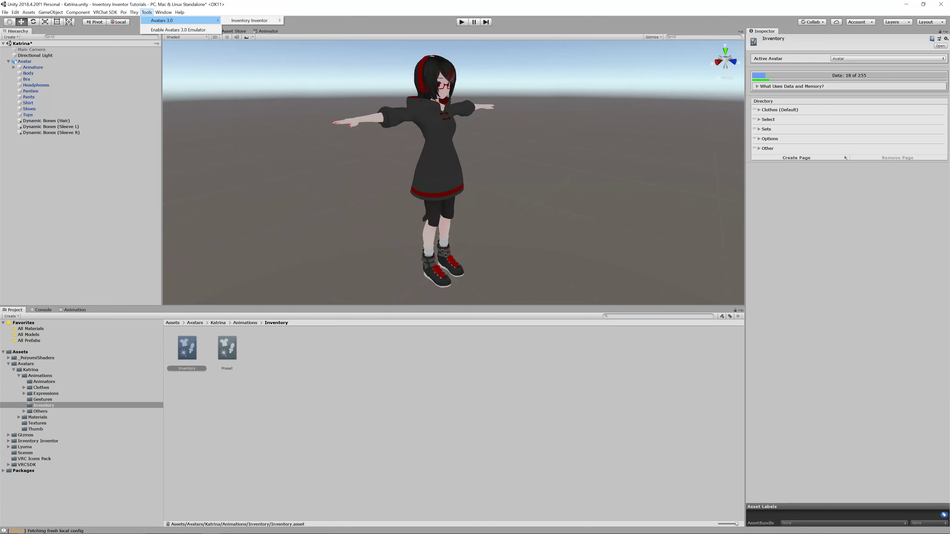
pyautogui.moveTo(249, 21)
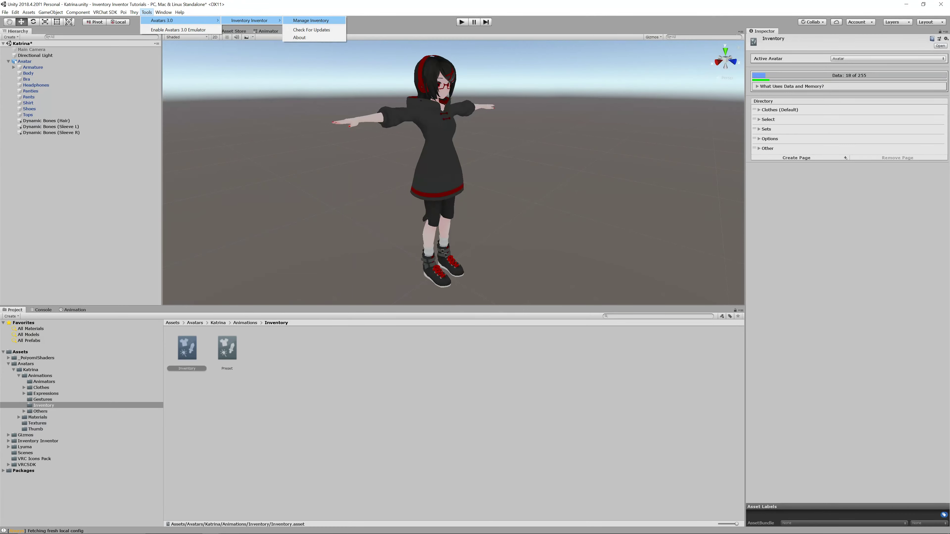
pyautogui.click(310, 20)
pyautogui.moveTo(580, 133); pyautogui.dragTo(559, 209)
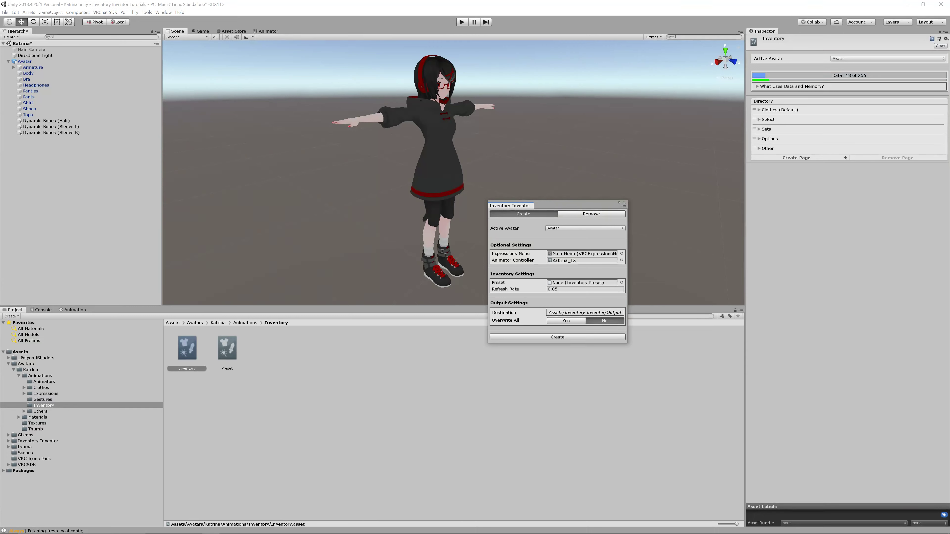
# Step: Check the choices for the active avatar and locate the assigned Katrina_FX animator controller in the project
pyautogui.click(585, 228)
pyautogui.click(585, 228)
pyautogui.click(585, 228)
pyautogui.click(585, 228)
pyautogui.click(581, 260)
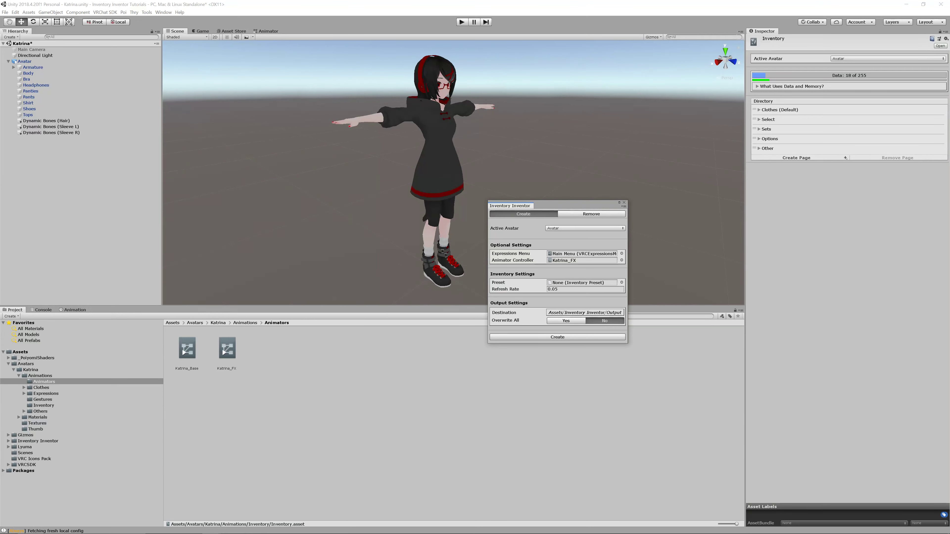
pyautogui.click(622, 283)
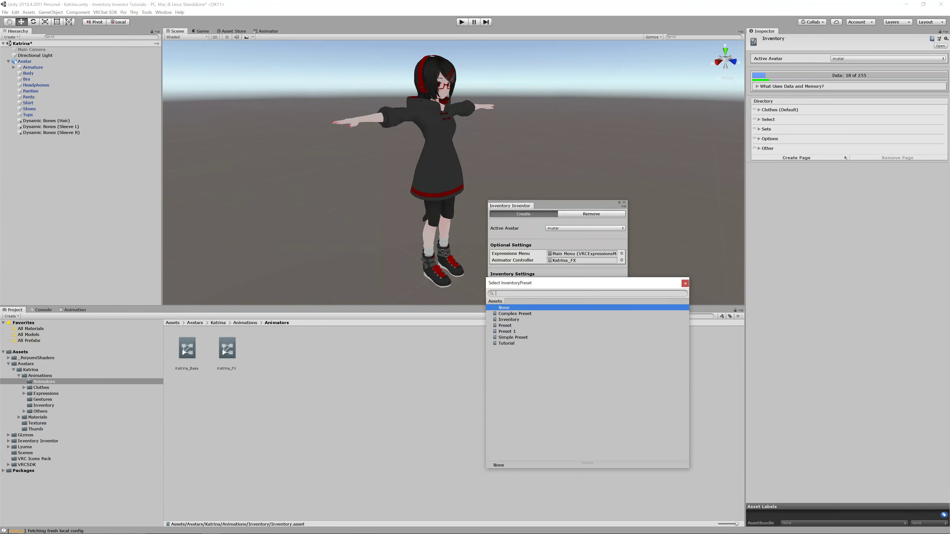
pyautogui.click(504, 325)
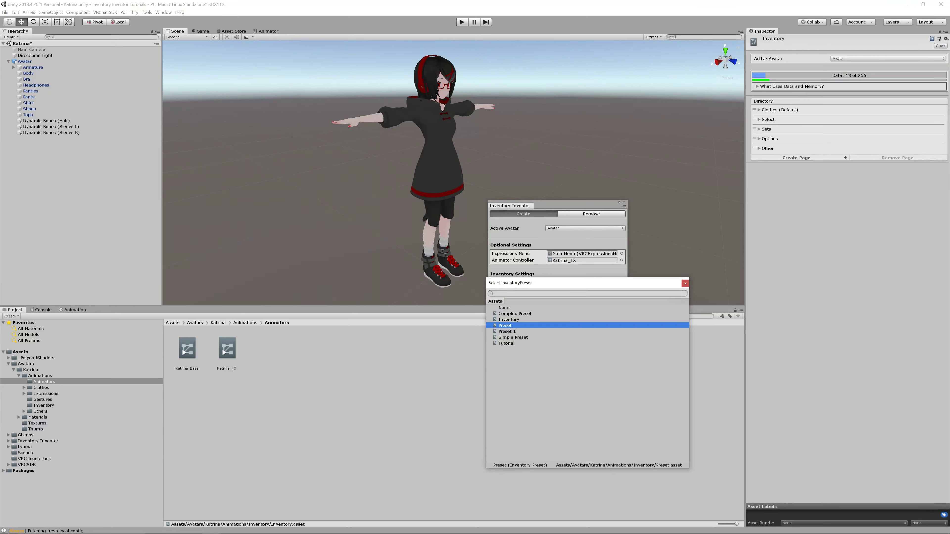
pyautogui.click(684, 283)
# Step: Assign the Inventory preset as the preset for creating the avatar's inventory
pyautogui.click(621, 283)
pyautogui.click(509, 319)
pyautogui.click(684, 283)
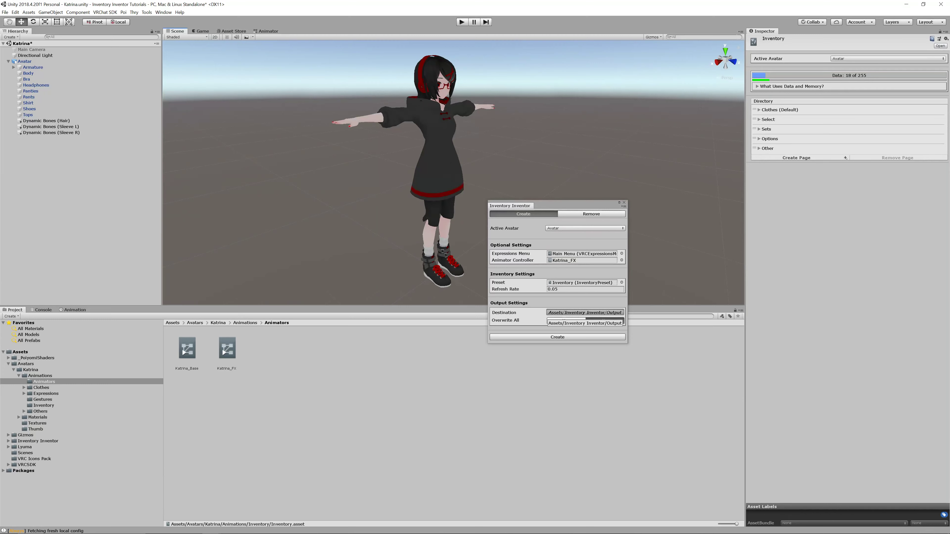
# Step: Create a folder named Inventory inside Assets/Avatars/Katrina and choose it as the output destination
pyautogui.click(584, 312)
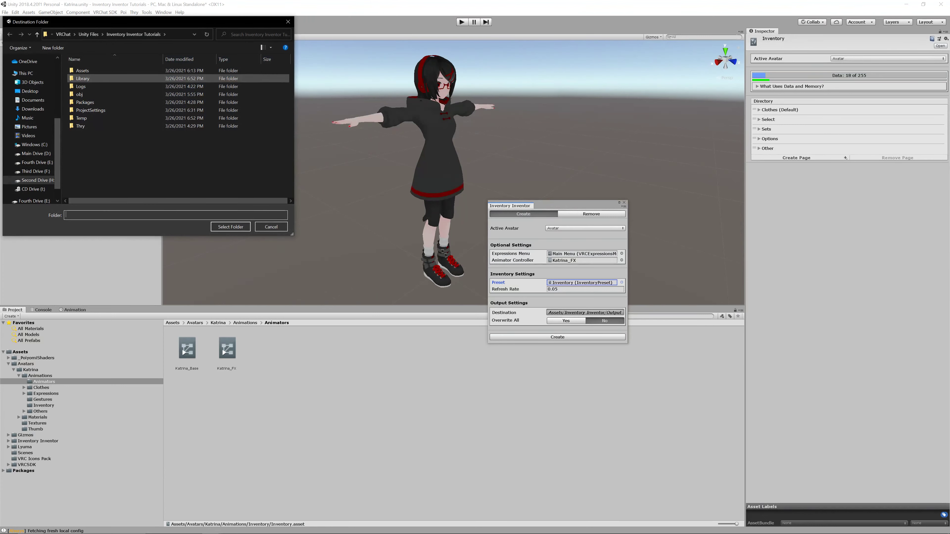
pyautogui.doubleClick(83, 70)
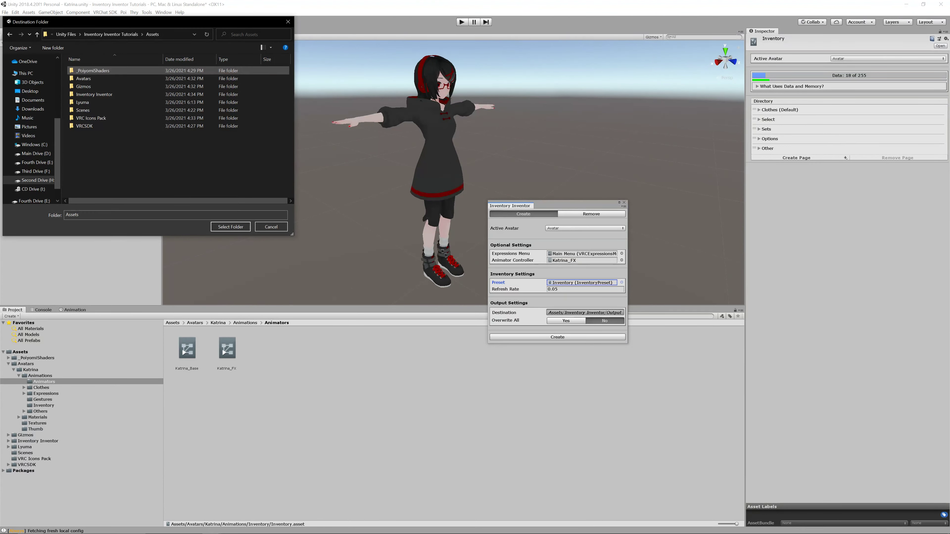
pyautogui.click(84, 78)
pyautogui.doubleClick(84, 79)
pyautogui.doubleClick(83, 70)
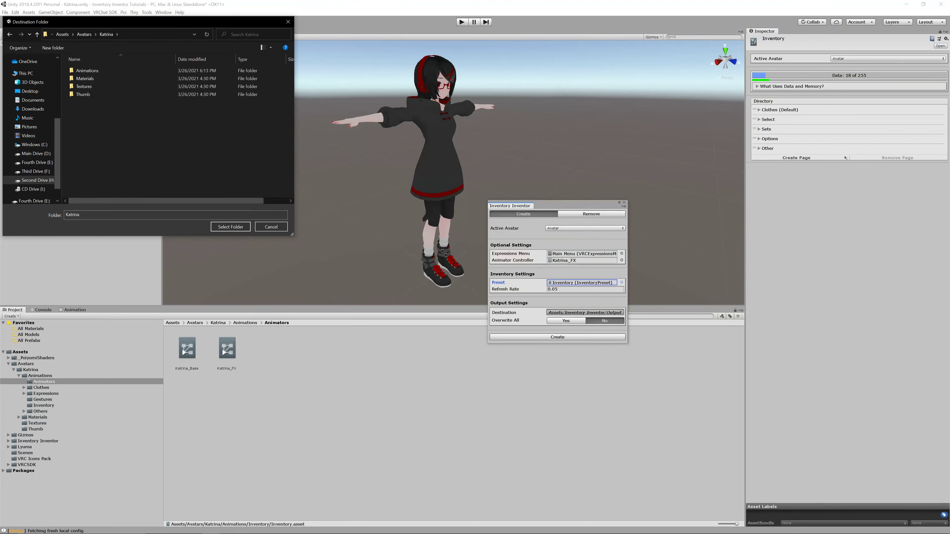
pyautogui.rightClick(119, 114)
pyautogui.moveTo(168, 201)
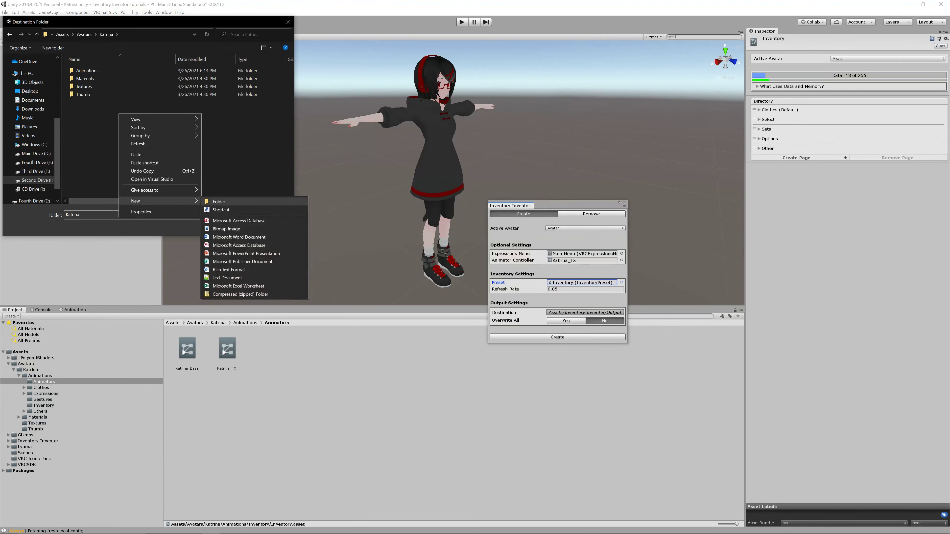
pyautogui.click(217, 201)
pyautogui.write('Inventory')
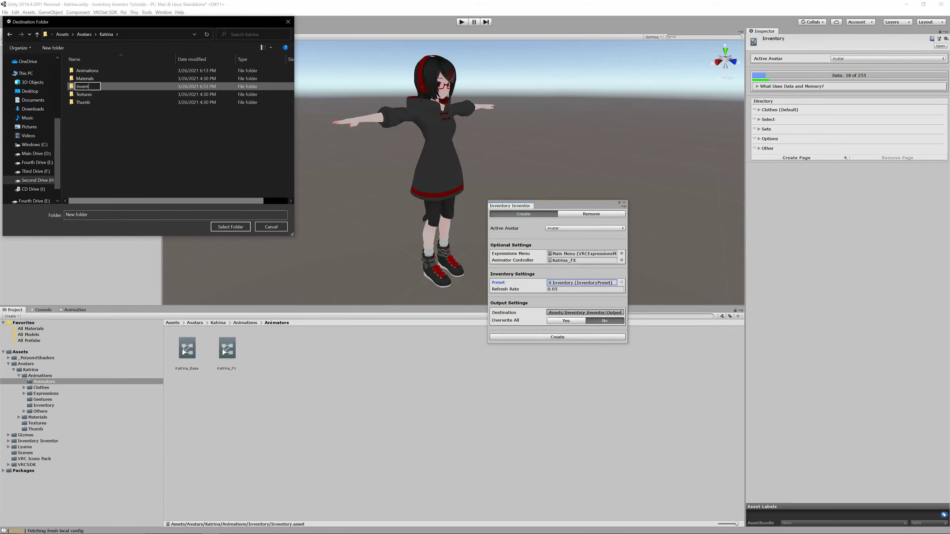
pyautogui.press('Return')
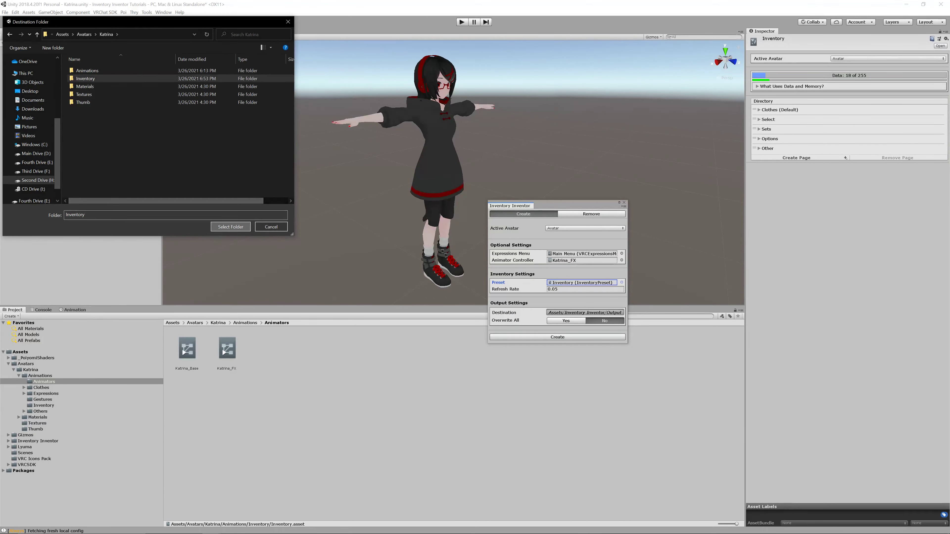
pyautogui.press('Return')
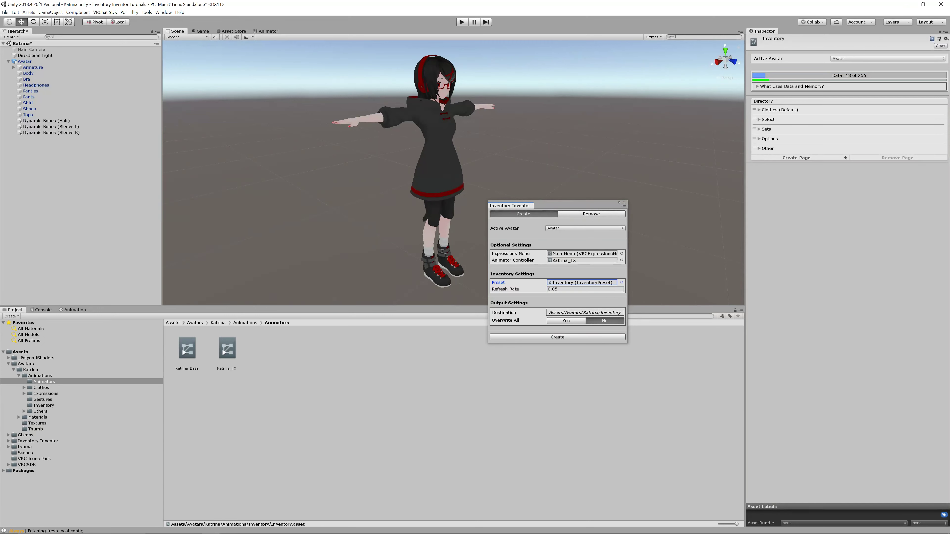
# Step: Enable Overwrite All, create the inventory and dismiss the completion message
pyautogui.click(565, 320)
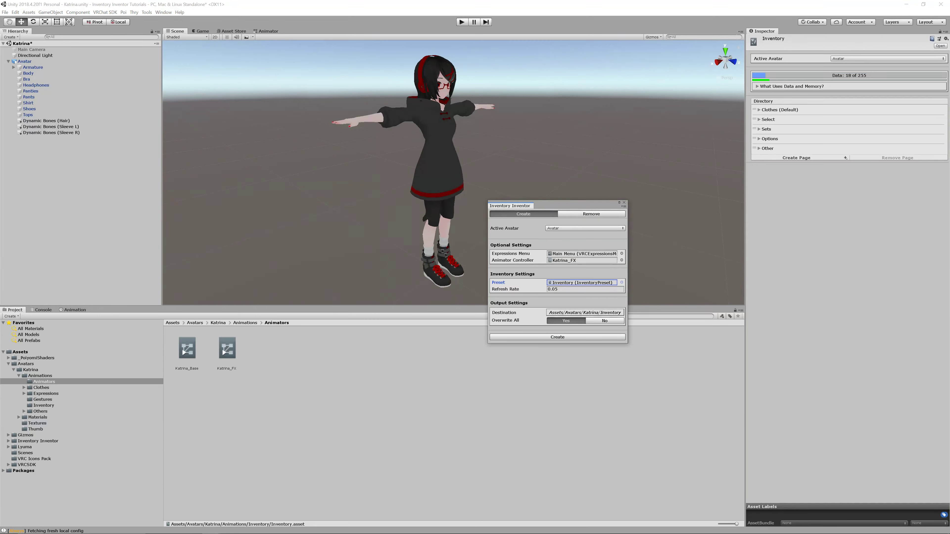
pyautogui.click(557, 337)
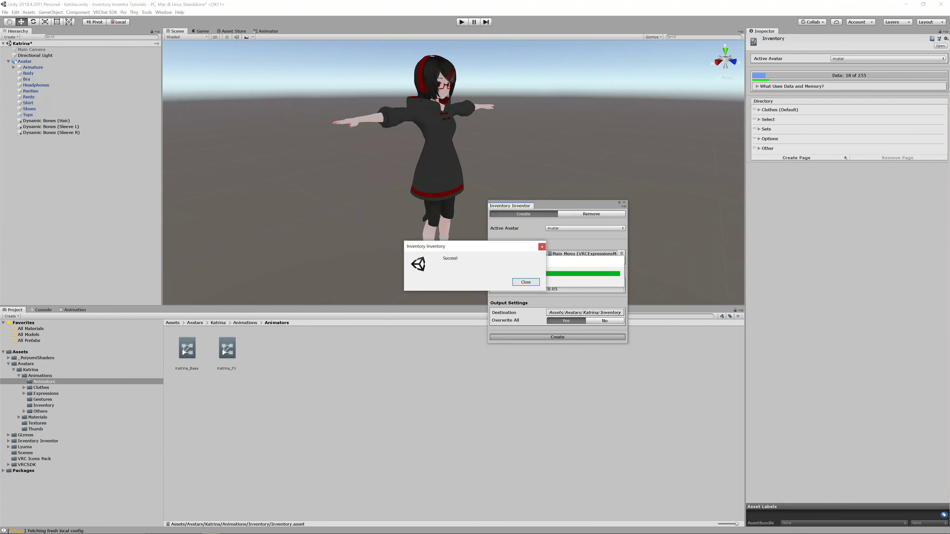
pyautogui.click(526, 282)
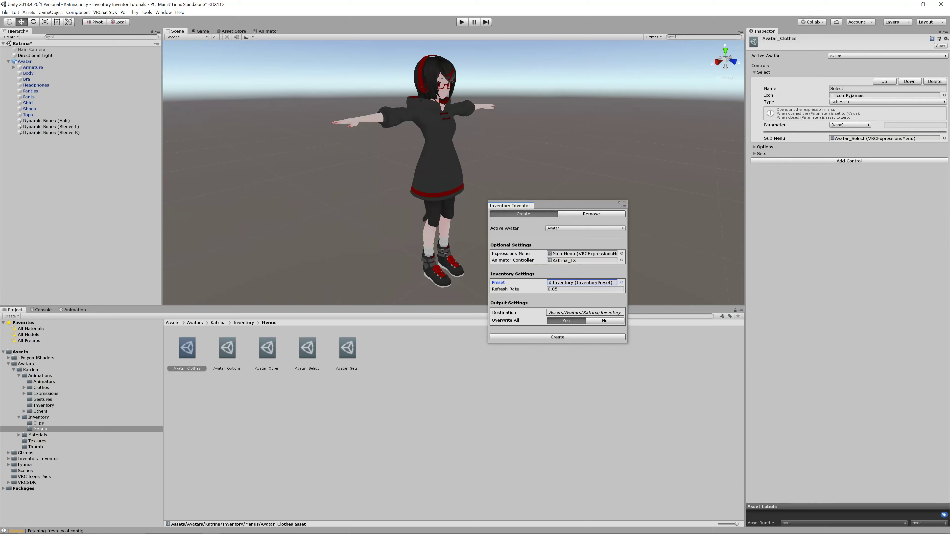
# Step: Review the Options and Sets controls of the generated Avatar_Clothes menu and check the Options icon
pyautogui.click(754, 147)
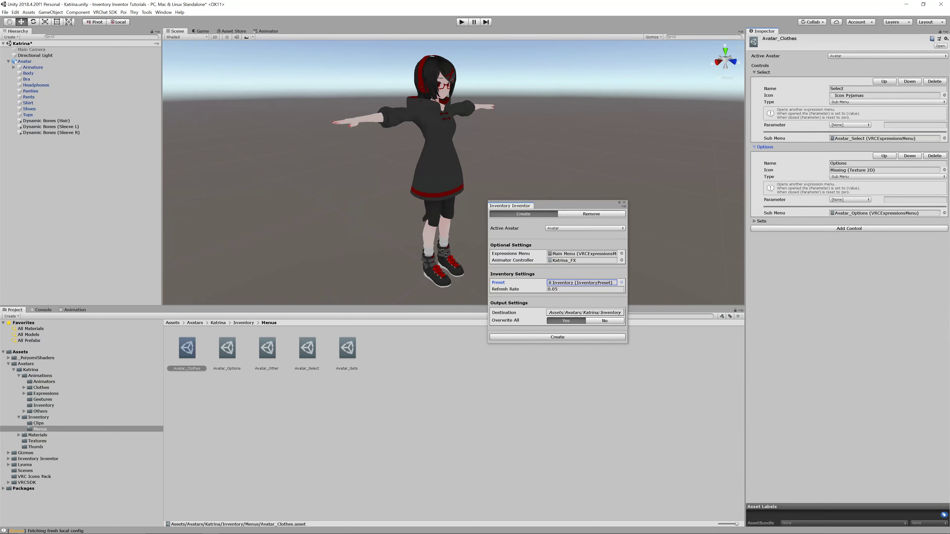
pyautogui.click(754, 221)
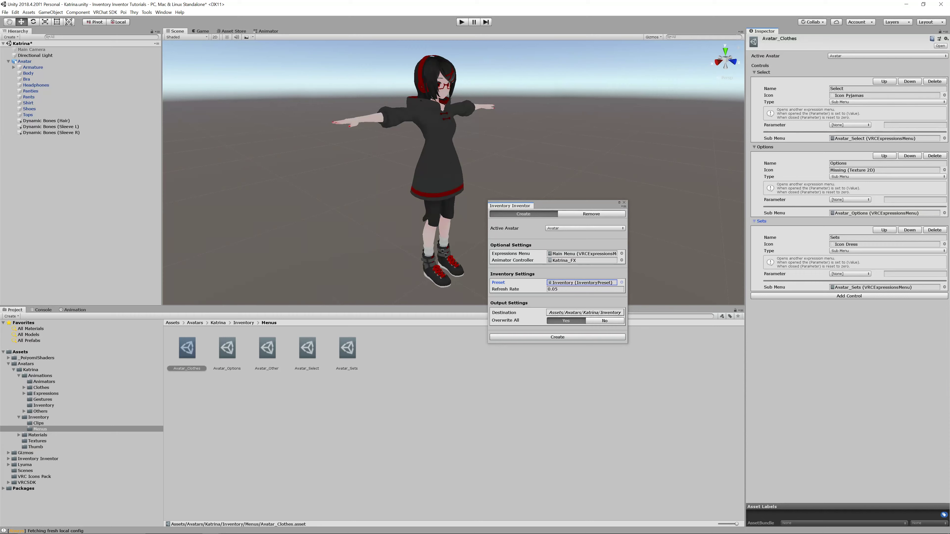
pyautogui.click(884, 170)
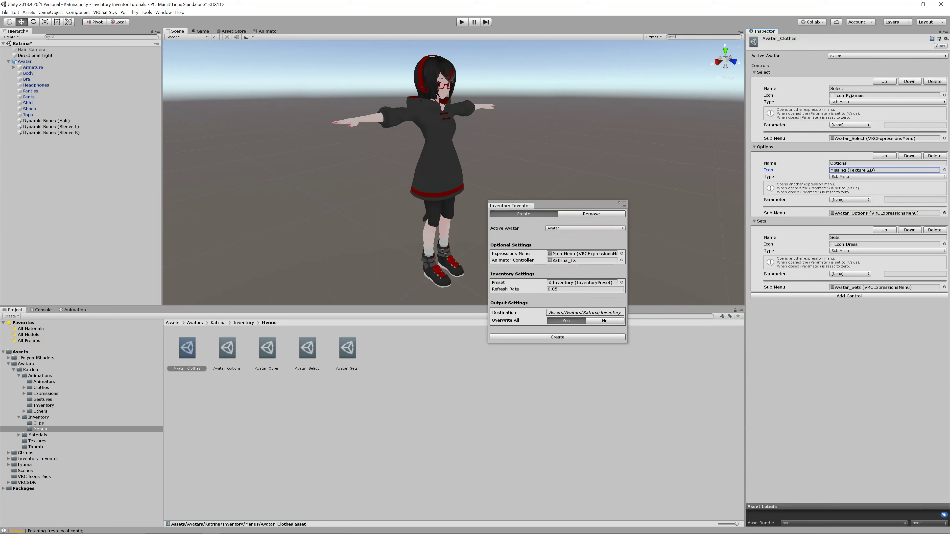
# Step: Switch the manager to inventory removal, review the listed layers and parameters, and enable Remove Parameters
pyautogui.click(591, 213)
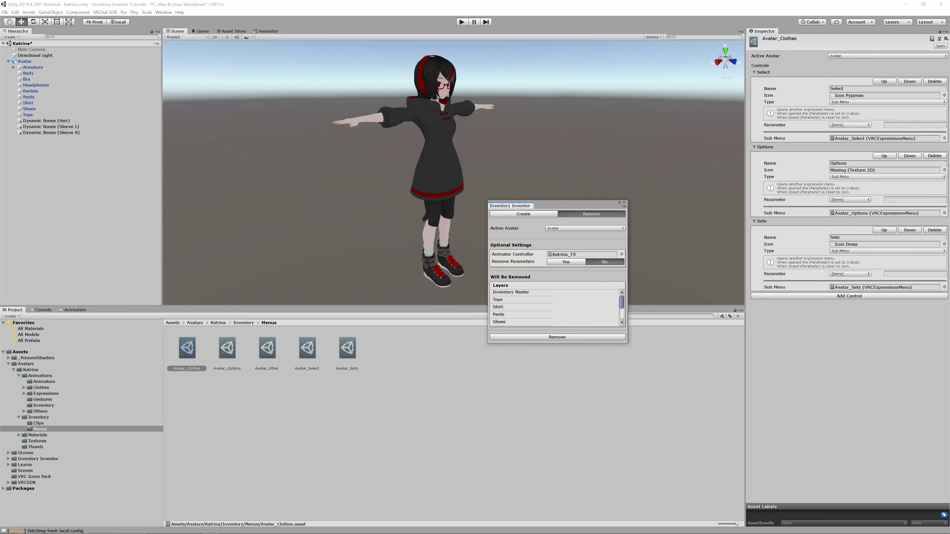
pyautogui.scroll(-2, 557, 306)
pyautogui.scroll(2, 557, 306)
pyautogui.scroll(-2, 557, 307)
pyautogui.scroll(2, 557, 307)
pyautogui.scroll(-2, 557, 307)
pyautogui.scroll(2, 557, 306)
pyautogui.click(566, 262)
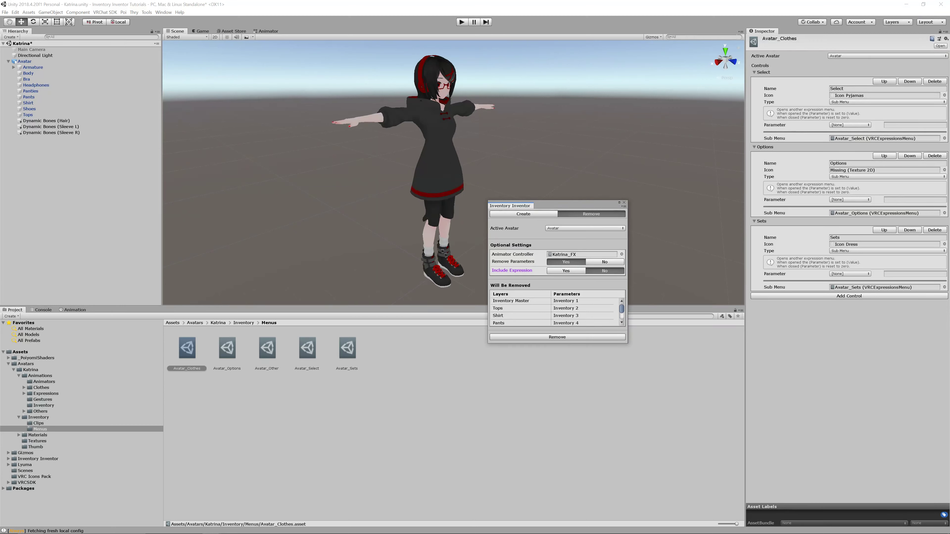
pyautogui.scroll(-3, 557, 313)
pyautogui.scroll(3, 557, 312)
# Step: Try the Include Expression option, review the affected parameters in the removal list, and turn the option back off
pyautogui.click(566, 270)
pyautogui.scroll(-4, 553, 312)
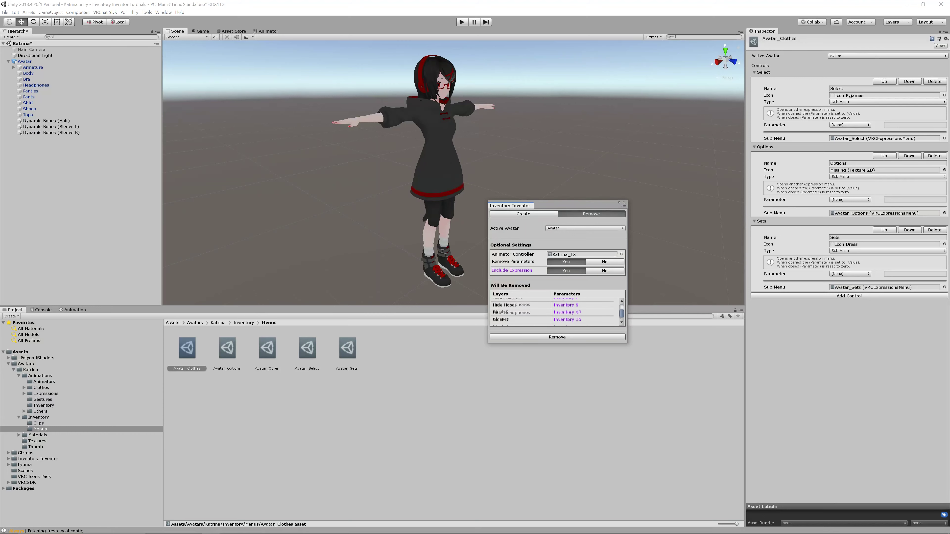
pyautogui.scroll(4, 552, 311)
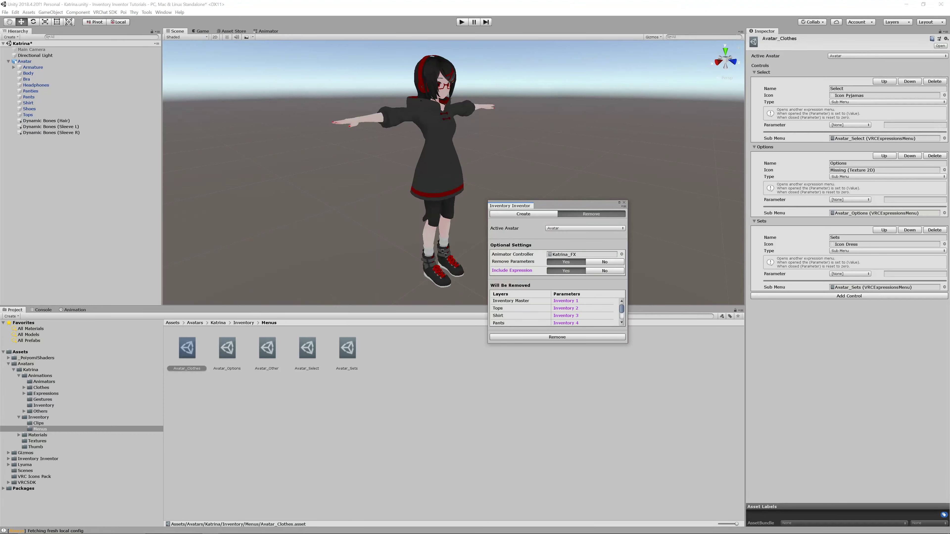
pyautogui.scroll(-4, 551, 311)
pyautogui.scroll(4, 551, 311)
pyautogui.scroll(-4, 552, 310)
pyautogui.scroll(4, 552, 310)
pyautogui.click(604, 271)
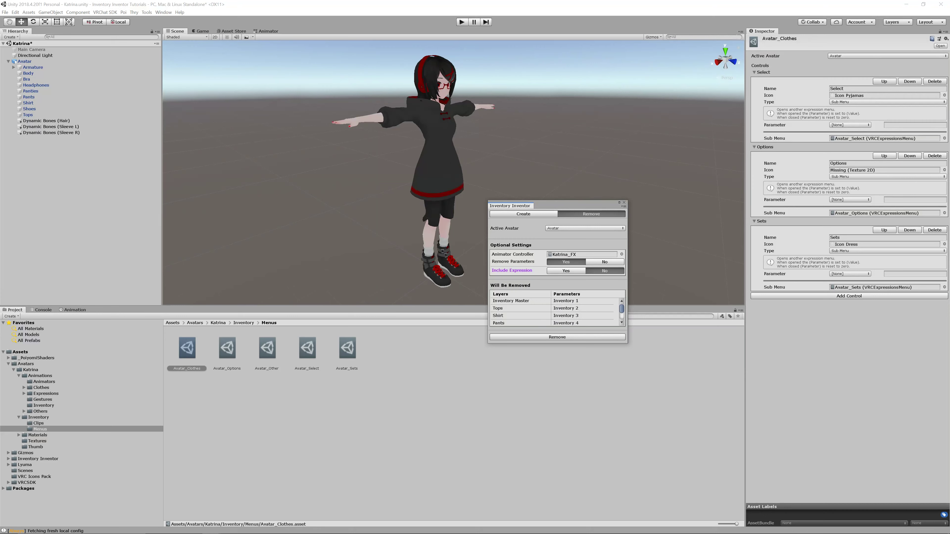
# Step: Remove the inventory's layers and parameters from the Katrina_FX controller and return to the inventory creation settings
pyautogui.click(557, 336)
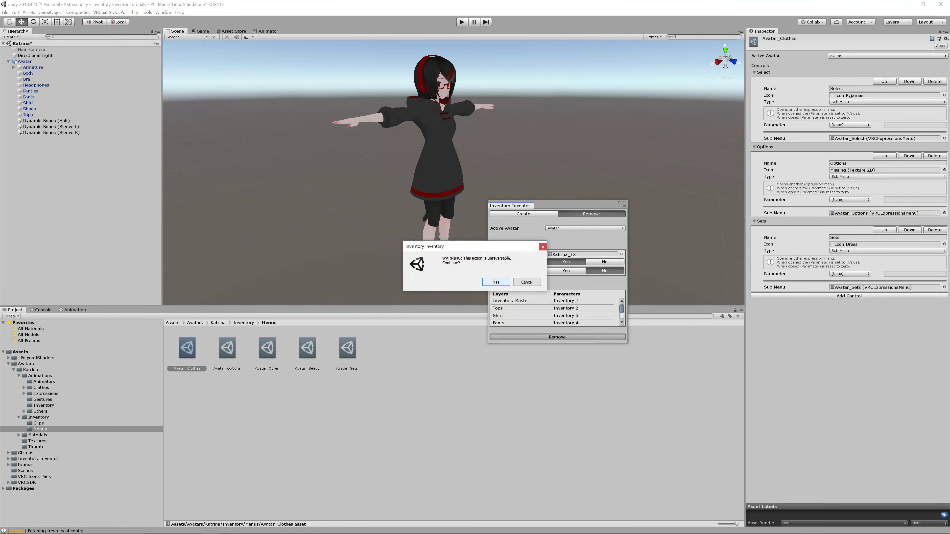
pyautogui.click(496, 282)
pyautogui.click(526, 282)
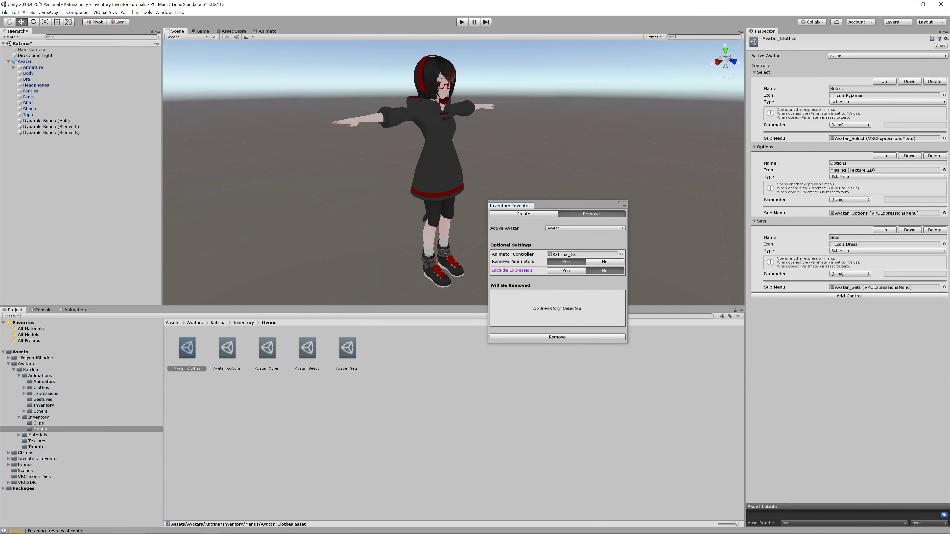
pyautogui.click(523, 214)
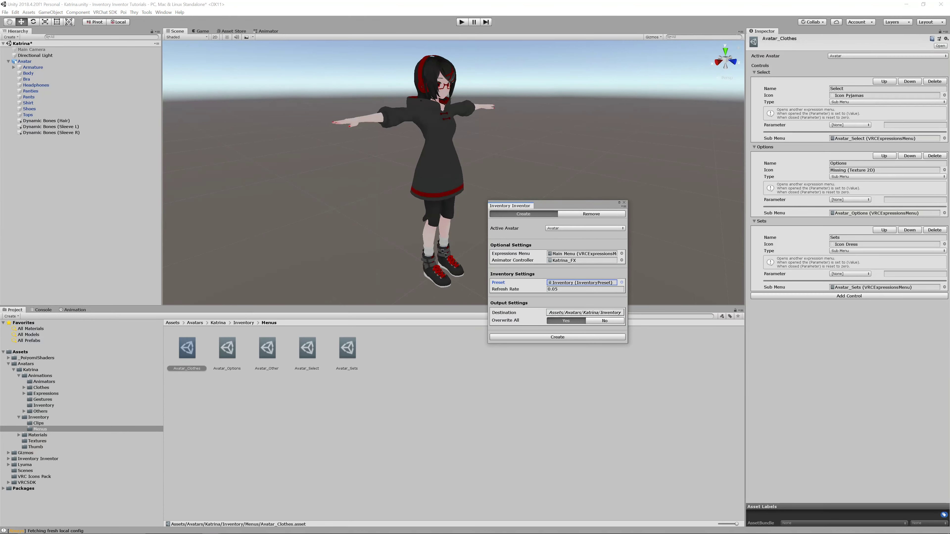
# Step: Generate the inventory again from the Inventory preset into the Katrina/Inventory folder, with Overwrite All set to Yes
pyautogui.click(557, 337)
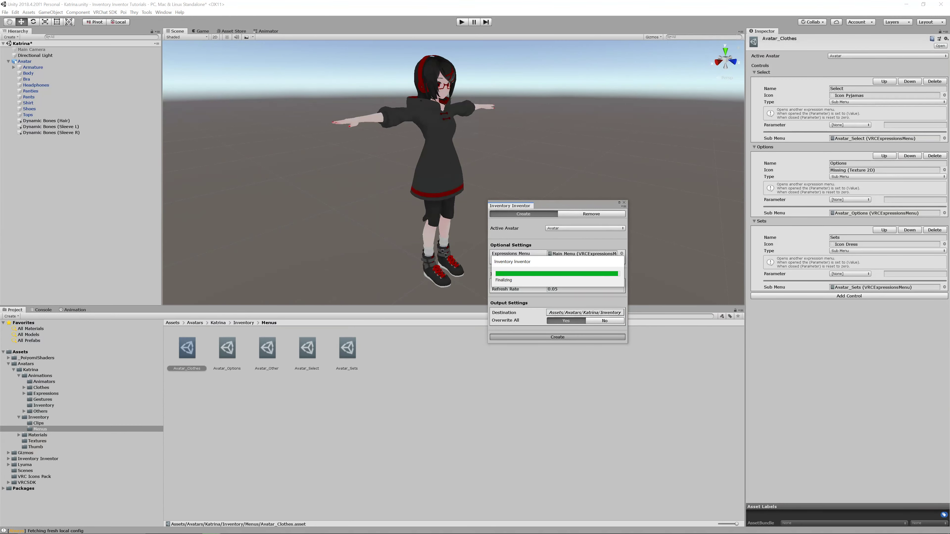
pyautogui.click(526, 282)
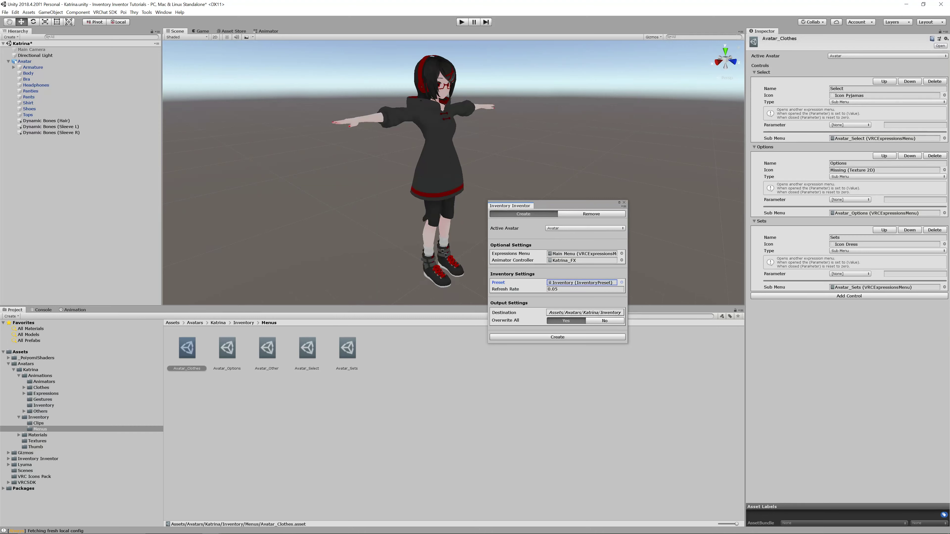
# Step: Review the Main Menu expressions asset and its Clothes control's link to Avatar_Clothes, and close Inventory Inventor
pyautogui.click(581, 253)
pyautogui.doubleClick(582, 254)
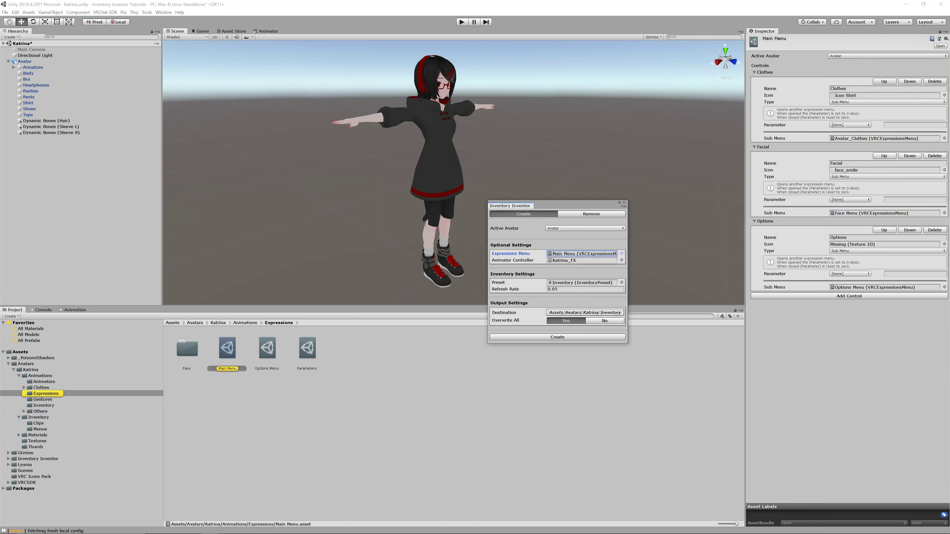
pyautogui.click(622, 253)
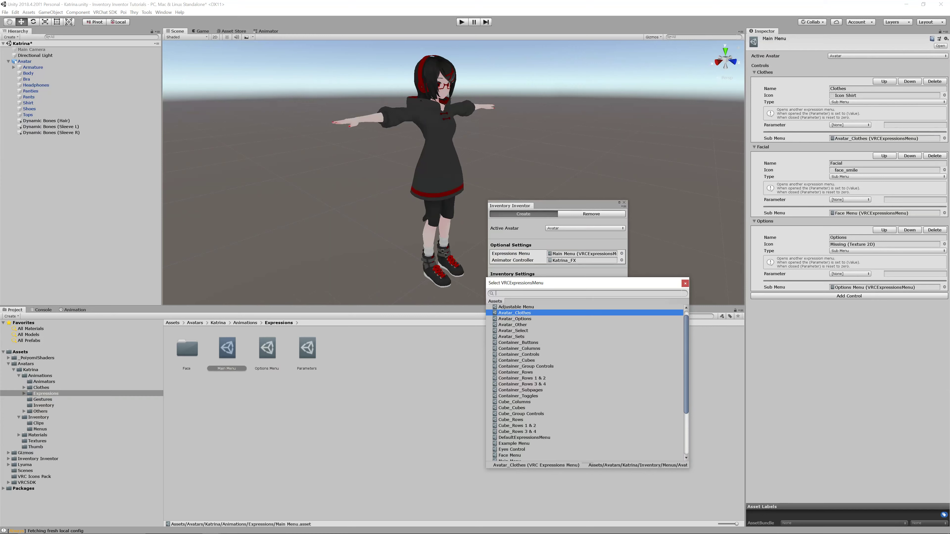
pyautogui.press('Escape')
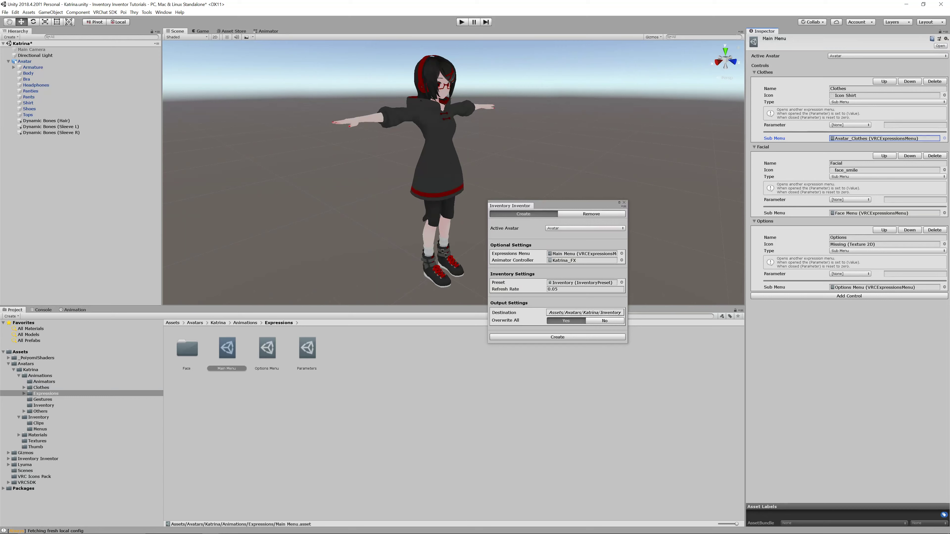
pyautogui.moveTo(855, 89); pyautogui.dragTo(834, 88)
pyautogui.click(875, 139)
pyautogui.click(624, 202)
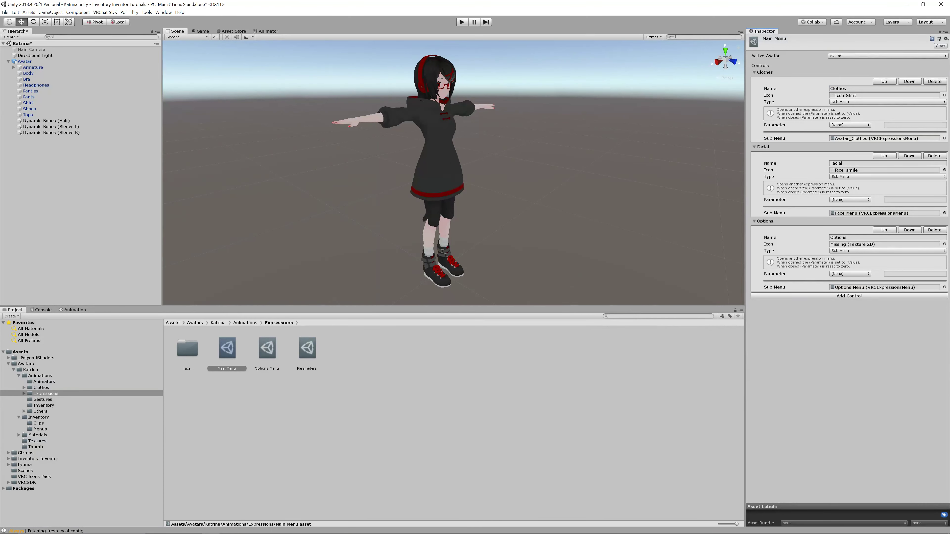
pyautogui.click(453, 423)
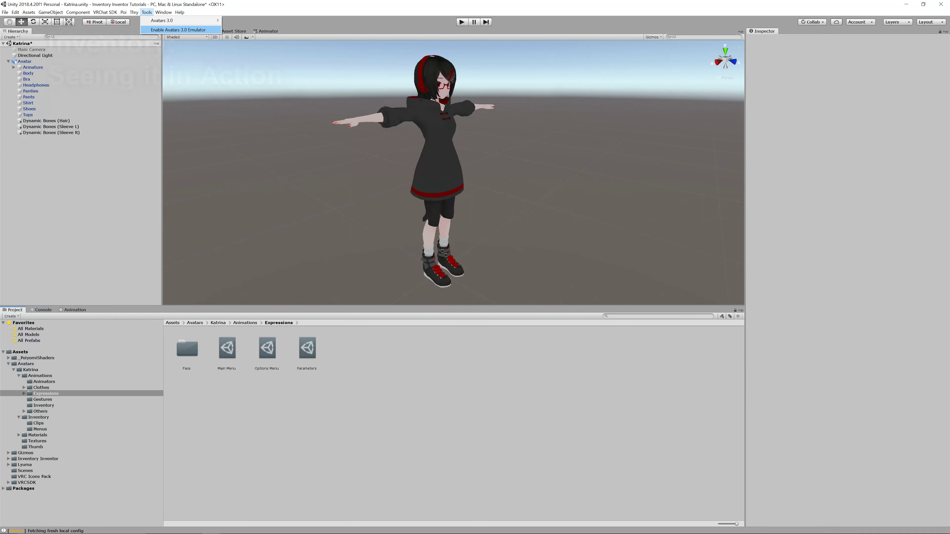
# Step: Enable the Avatars 3.0 Emulator and run the scene, with Avatar selected in the Scene view
pyautogui.click(179, 30)
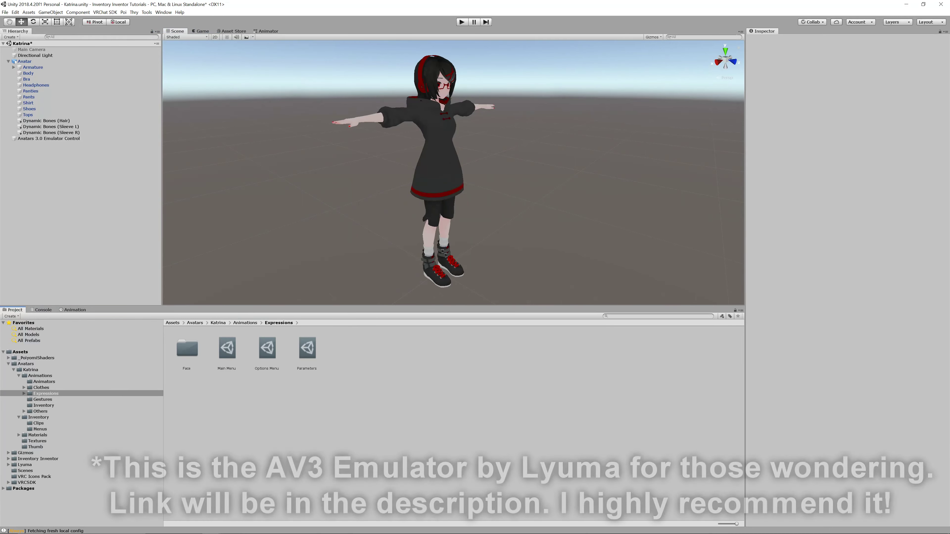
pyautogui.click(461, 22)
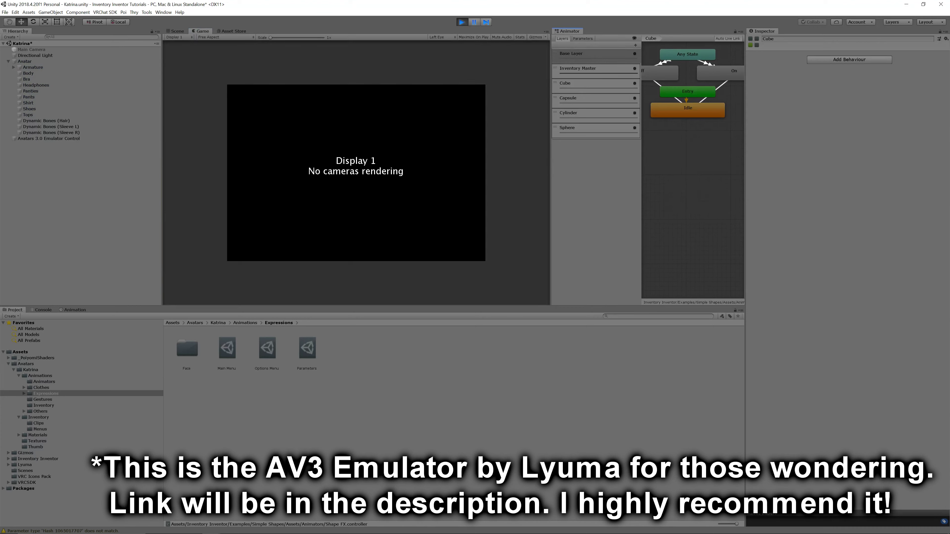
pyautogui.moveTo(550, 169); pyautogui.dragTo(493, 169)
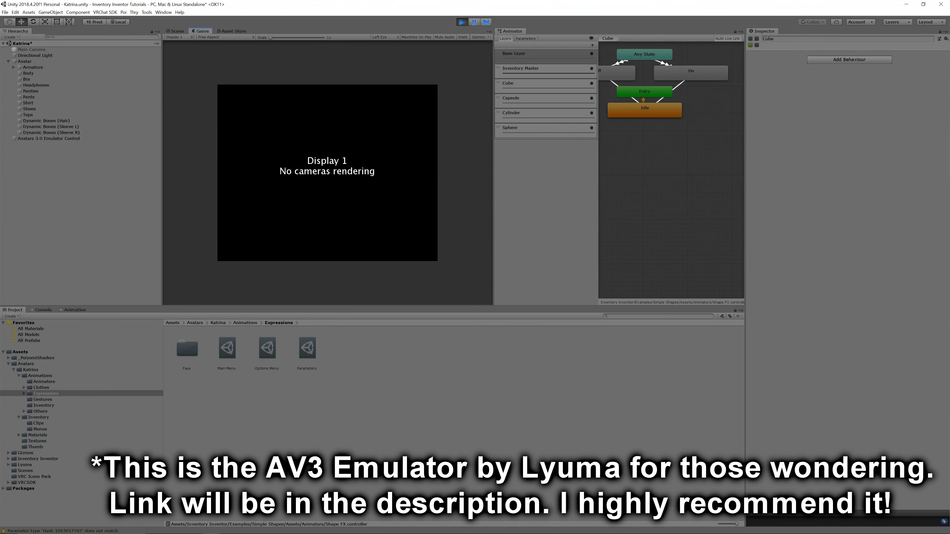
pyautogui.click(176, 31)
pyautogui.click(26, 61)
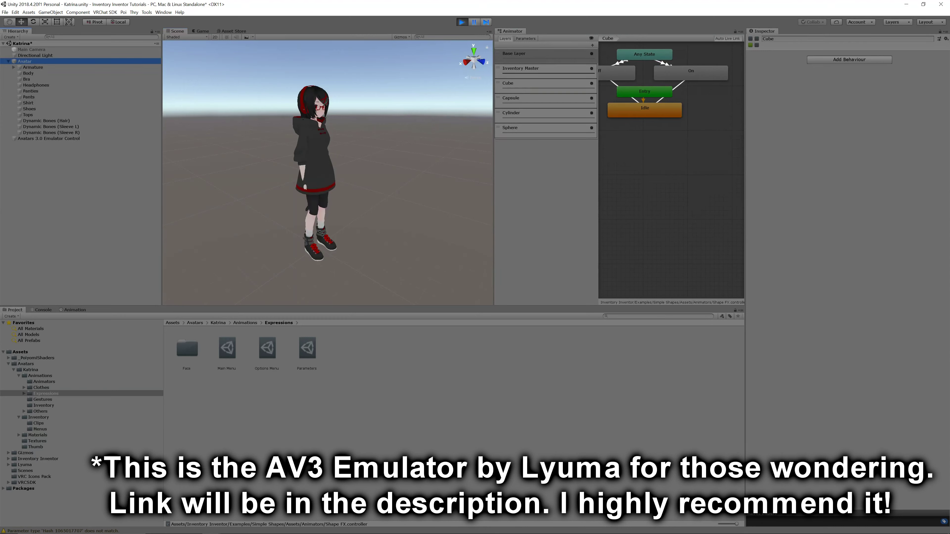
# Step: Open the Select submenu under Clothes in the emulated avatar menu and test the Tops toggle
pyautogui.click(833, 124)
pyautogui.click(832, 124)
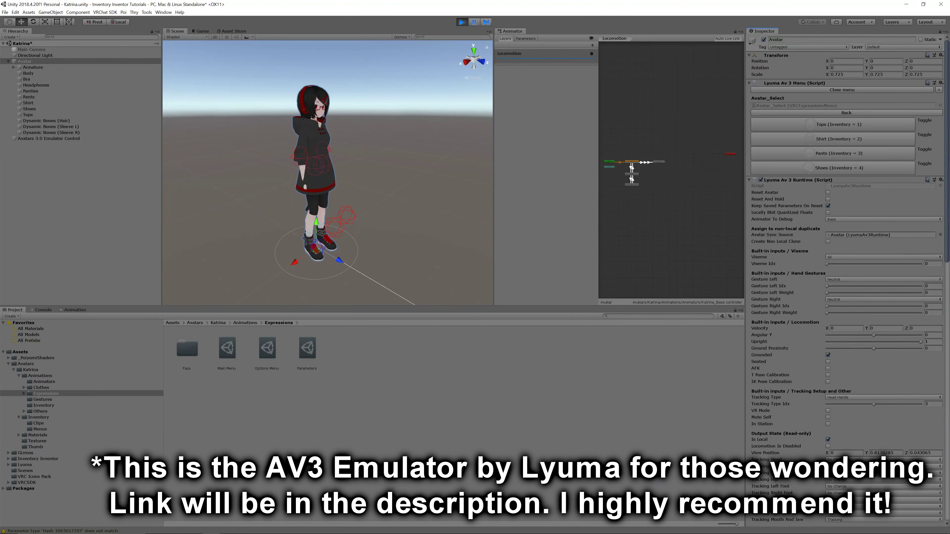
pyautogui.click(833, 124)
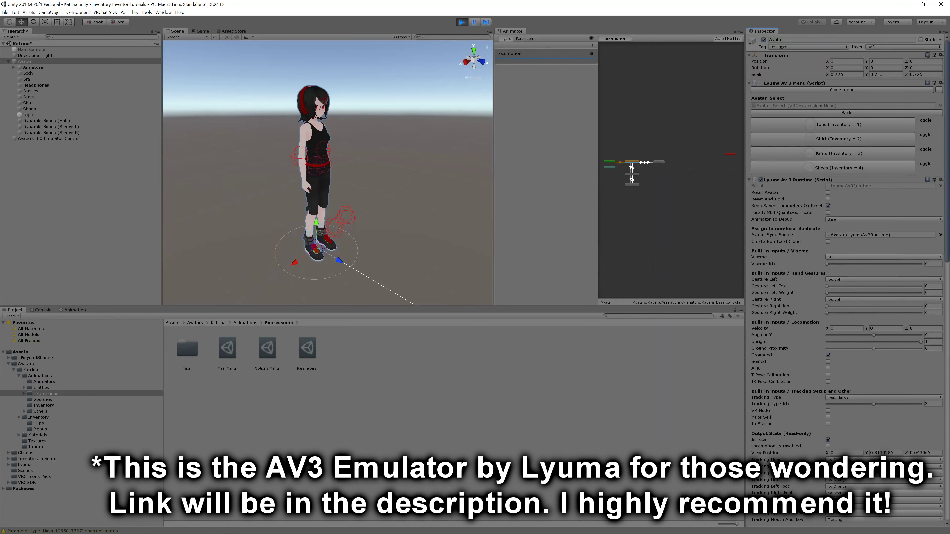
pyautogui.click(832, 124)
pyautogui.click(832, 124)
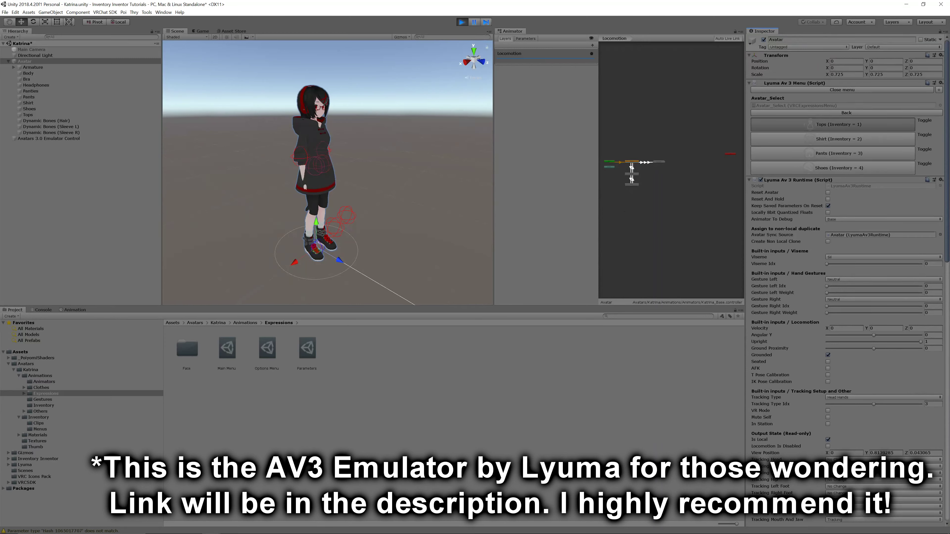
# Step: Test the Shirt, Shoes and Pants toggles and return to the Avatar_Clothes menu
pyautogui.click(832, 139)
pyautogui.click(833, 138)
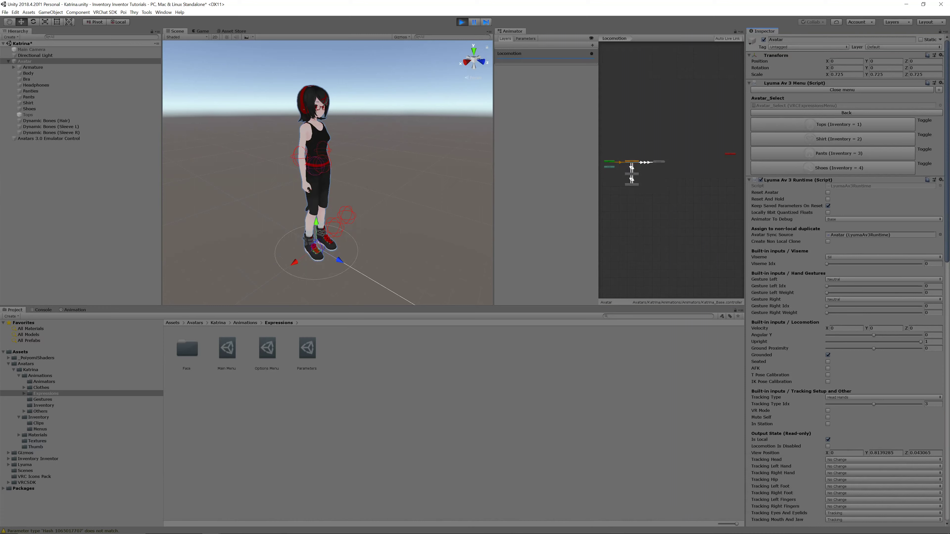
pyautogui.click(833, 168)
pyautogui.click(833, 168)
pyautogui.click(833, 153)
pyautogui.click(833, 153)
pyautogui.click(833, 112)
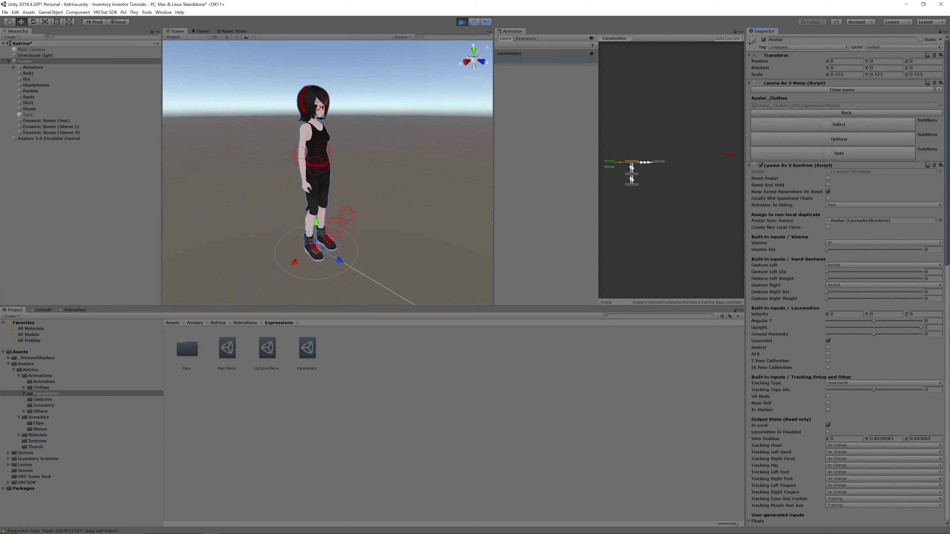
# Step: Try a toggle in the Avatar_Options menu, turn Tops back on in Avatar_Select and return to Avatar_Clothes
pyautogui.click(839, 138)
pyautogui.click(833, 125)
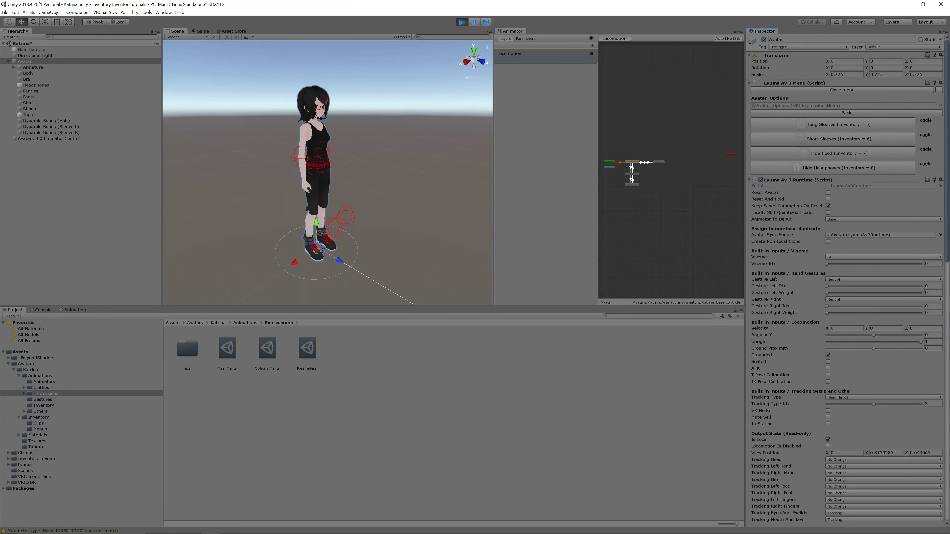
pyautogui.click(846, 112)
pyautogui.click(832, 124)
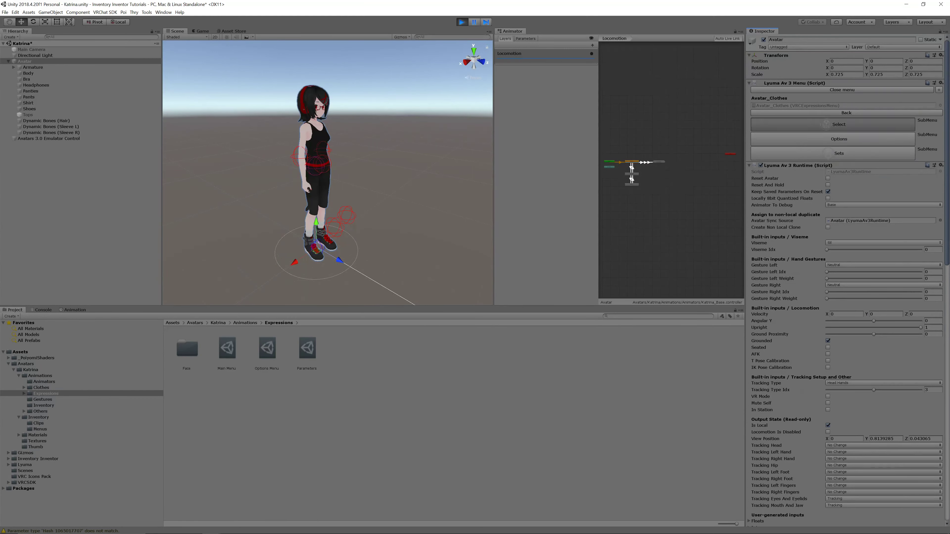
pyautogui.click(832, 124)
pyautogui.click(846, 113)
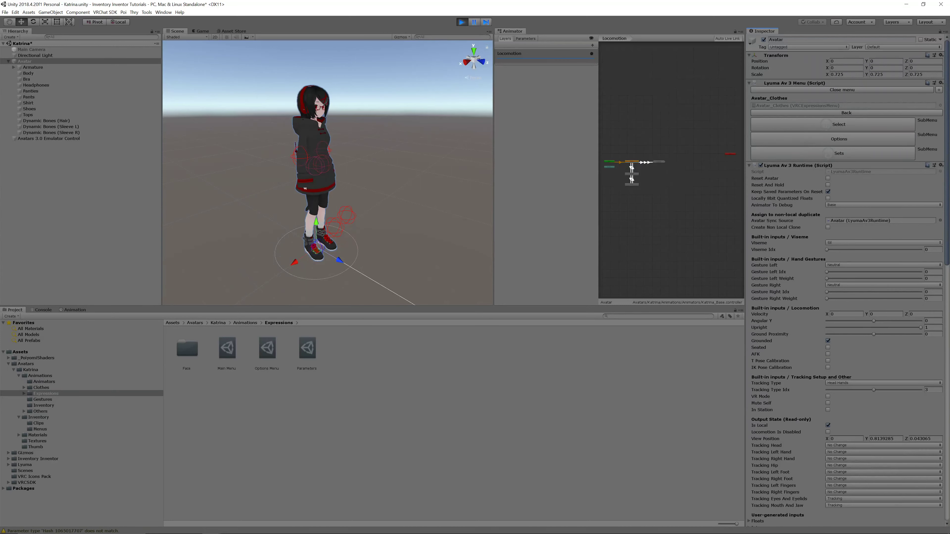
# Step: Test the Short Sleeves, Long Sleeves and Hide Hood toggles in Avatar_Options and examine the avatar's clothing up close
pyautogui.click(833, 139)
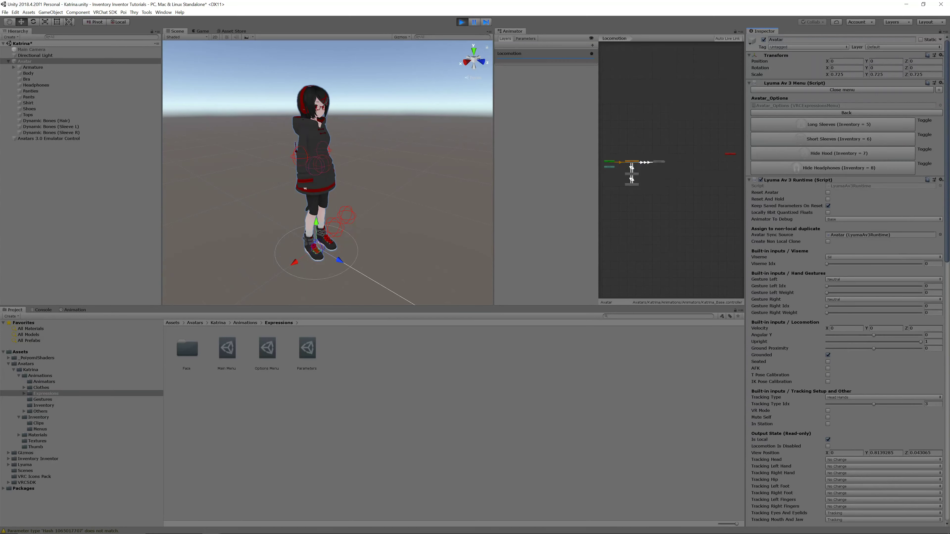
pyautogui.click(833, 138)
pyautogui.click(833, 125)
pyautogui.click(832, 139)
pyautogui.click(832, 153)
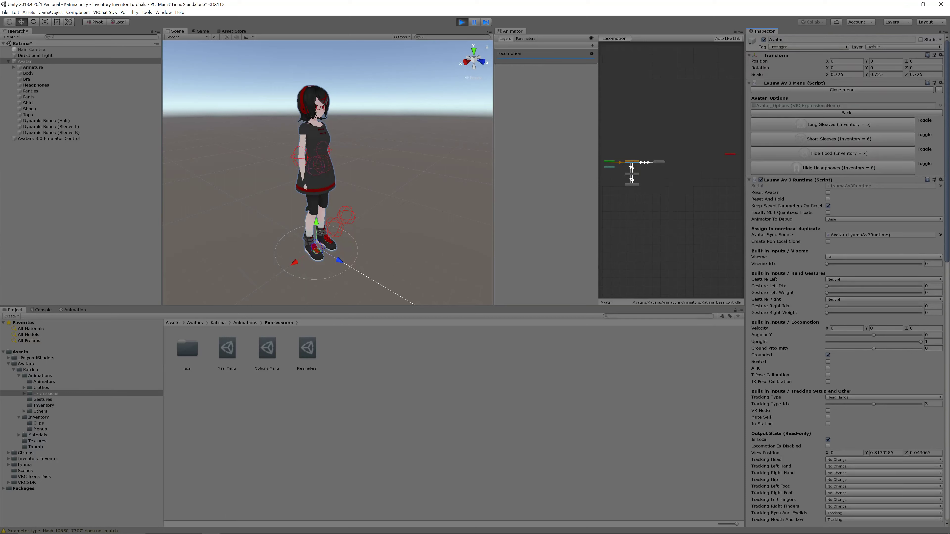
pyautogui.scroll(10, 328, 172)
pyautogui.moveTo(328, 172); pyautogui.dragTo(341, 211, button='middle')
pyautogui.scroll(-10, 331, 136)
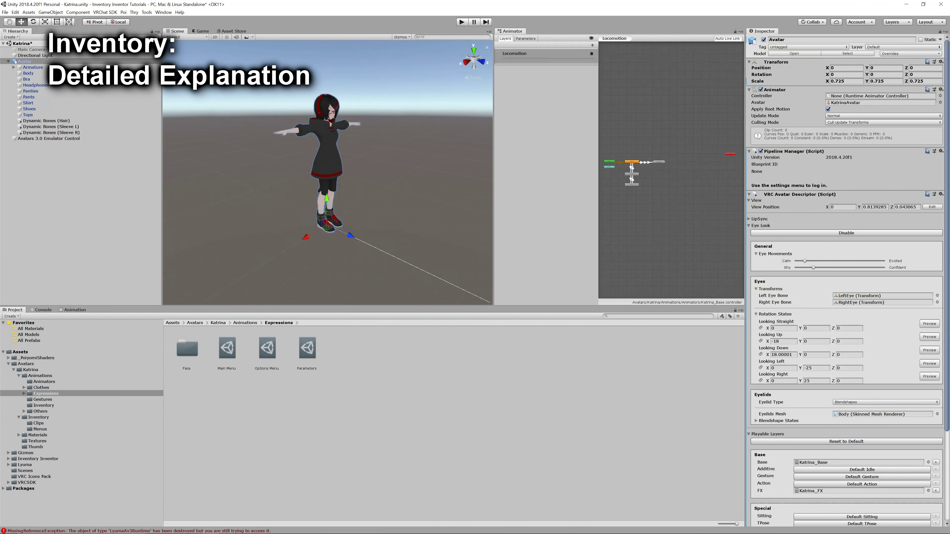
# Step: Open the Katrina_FX controller from Katrina's Animations/Animators folder and select its Inventory Master layer
pyautogui.click(218, 323)
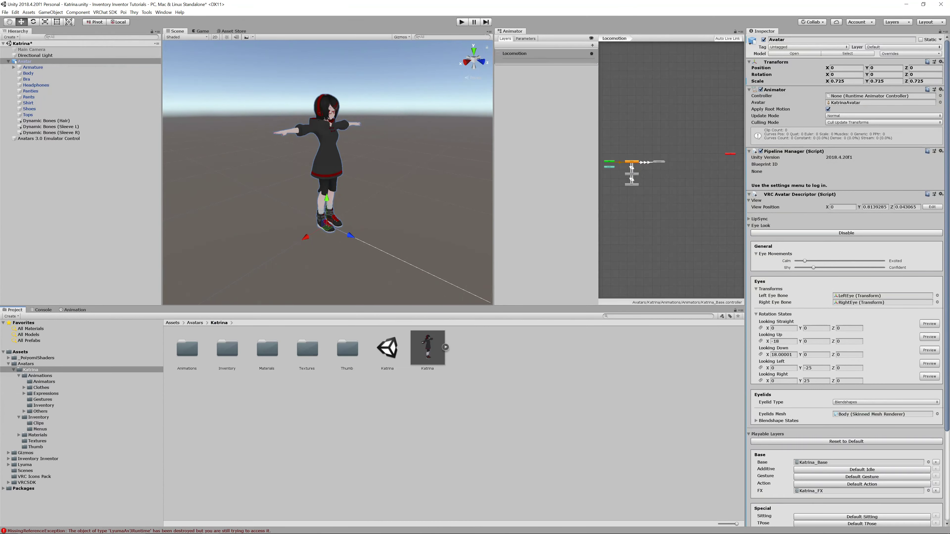
pyautogui.doubleClick(187, 348)
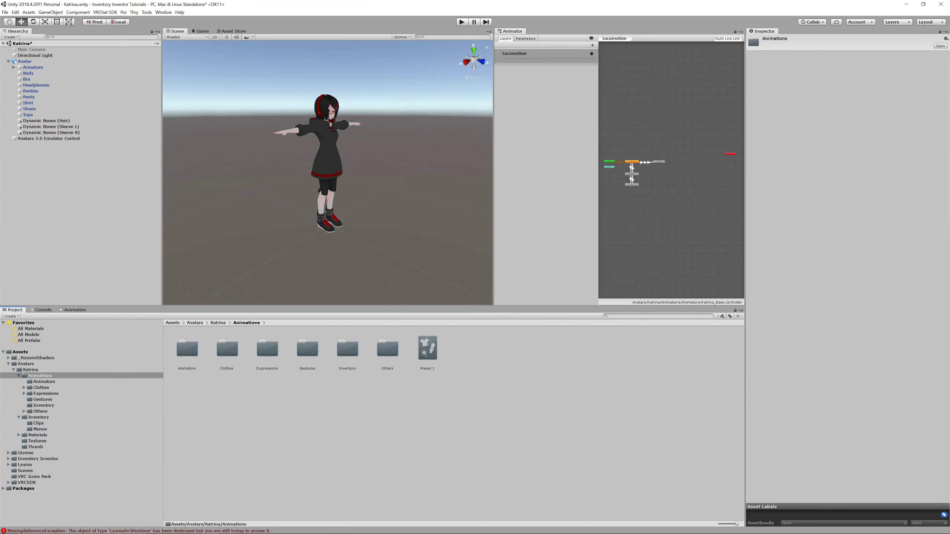
pyautogui.doubleClick(187, 349)
pyautogui.click(227, 348)
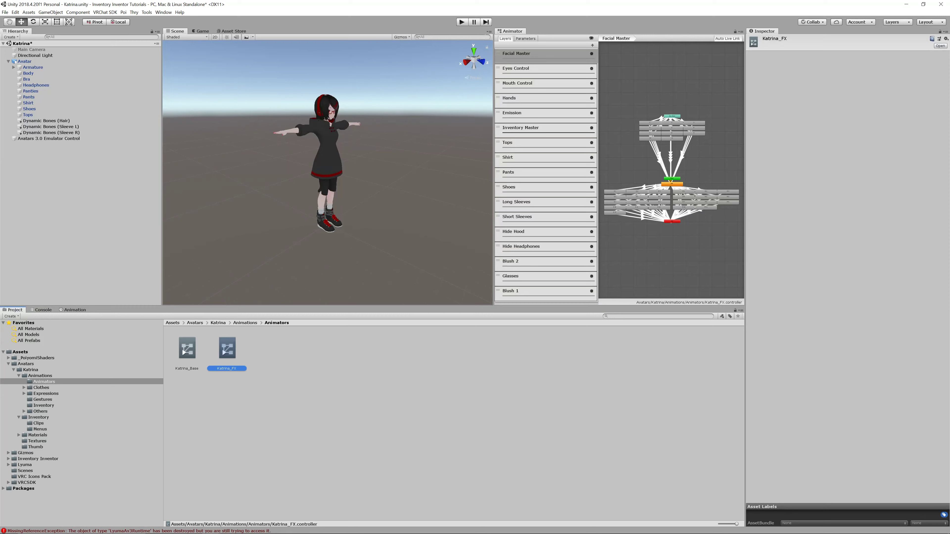
pyautogui.click(535, 129)
# Step: Examine the Inventory Master state machine, focusing on the Entry, Idle and Exit states and the first Toggling states
pyautogui.scroll(-3, 671, 280)
pyautogui.moveTo(671, 277); pyautogui.dragTo(698, 211, button='middle')
pyautogui.scroll(7, 676, 172)
pyautogui.scroll(1, 701, 199)
pyautogui.scroll(1, 698, 205)
pyautogui.scroll(-1, 698, 206)
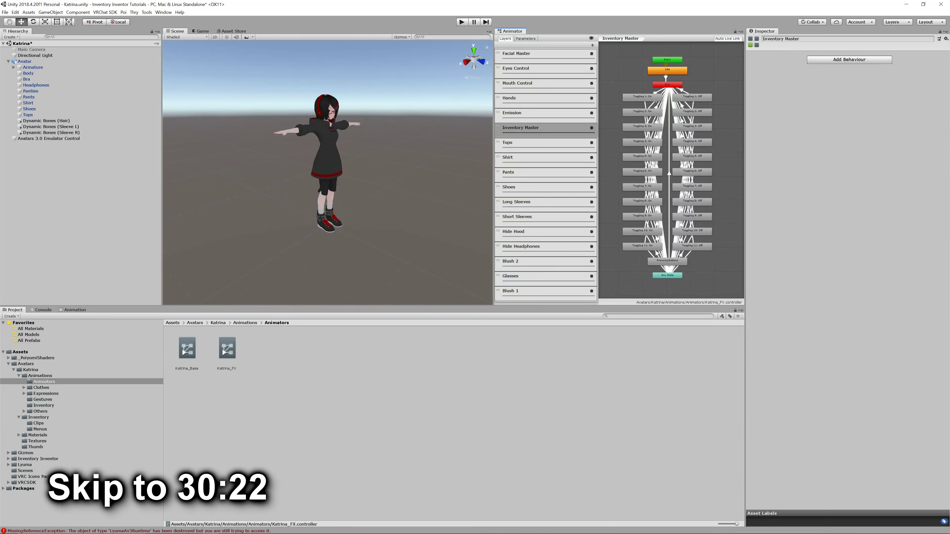
pyautogui.scroll(-1, 673, 209)
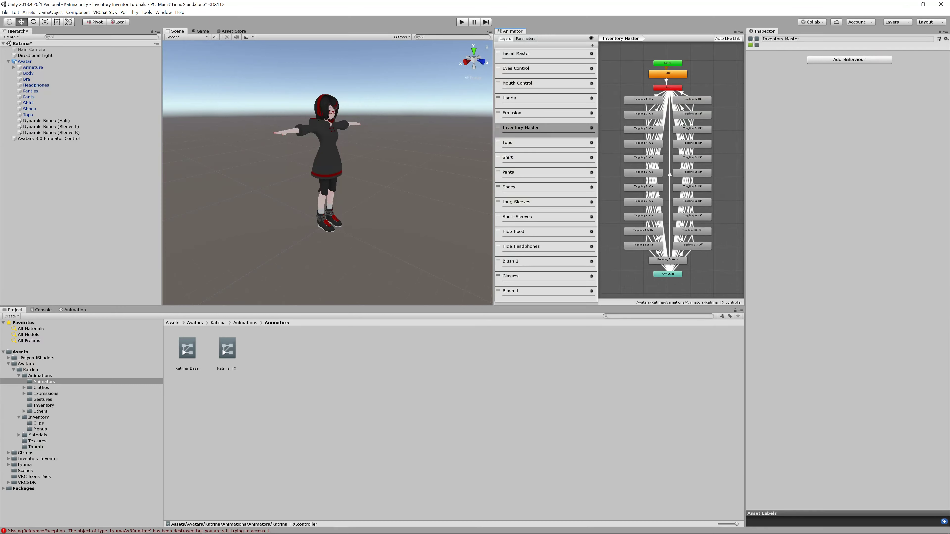
pyautogui.scroll(4, 670, 169)
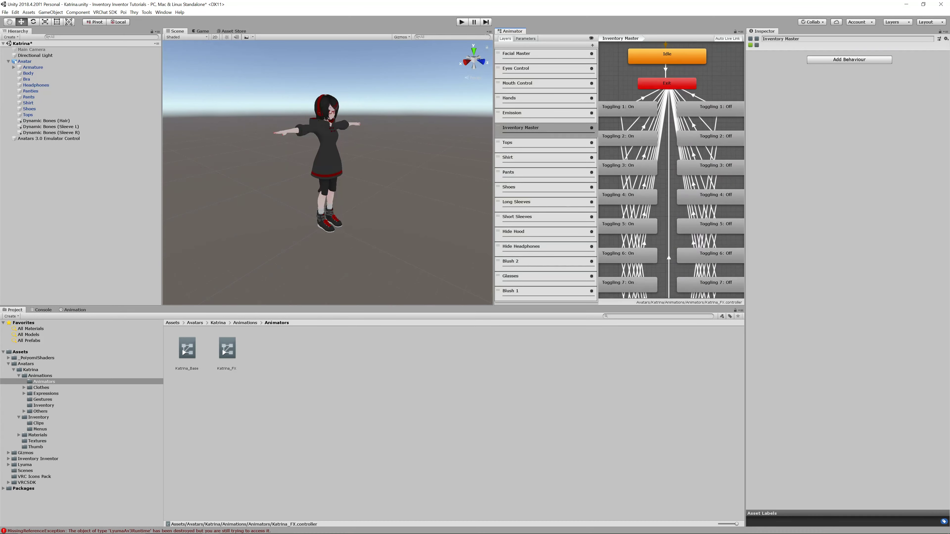
pyautogui.scroll(-1, 672, 157)
pyautogui.scroll(1, 672, 150)
pyautogui.scroll(-1, 672, 149)
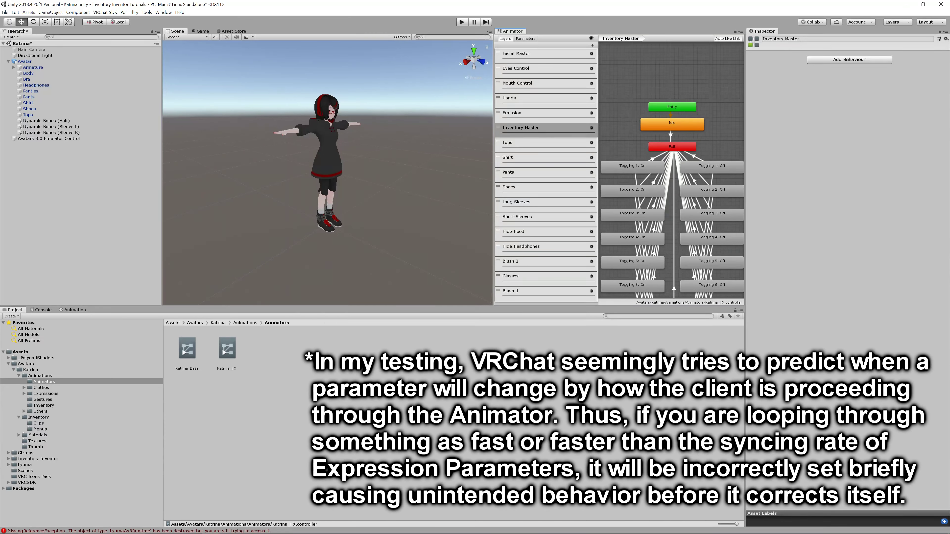
# Step: Examine the remaining Toggling states of Inventory Master down to Pressing Buttons and Any State
pyautogui.scroll(-2, 672, 124)
pyautogui.moveTo(672, 168); pyautogui.dragTo(670, 83, button='middle')
pyautogui.scroll(2, 673, 97)
pyautogui.scroll(2, 671, 168)
pyautogui.scroll(-2, 671, 169)
pyautogui.moveTo(669, 210); pyautogui.dragTo(667, 100, button='middle')
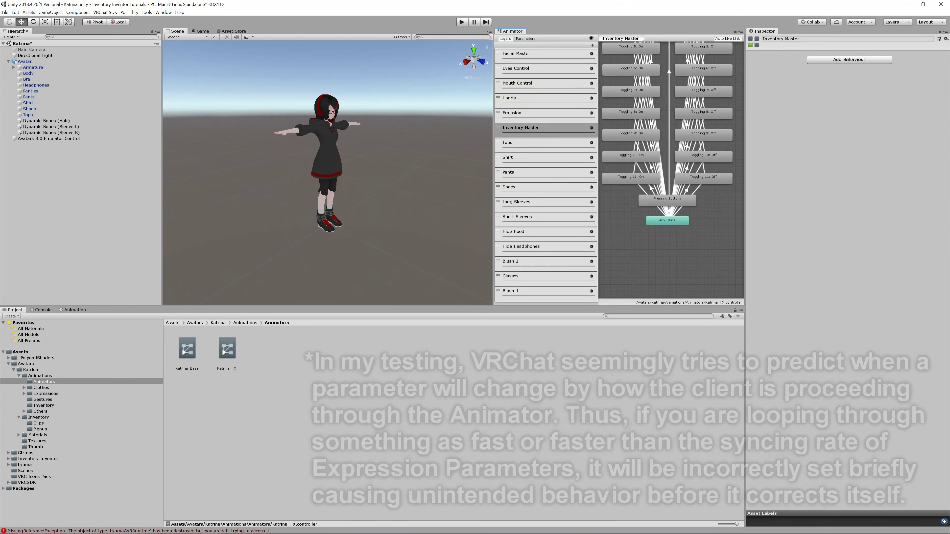
pyautogui.moveTo(667, 99); pyautogui.dragTo(671, 153, button='middle')
pyautogui.scroll(-2, 672, 153)
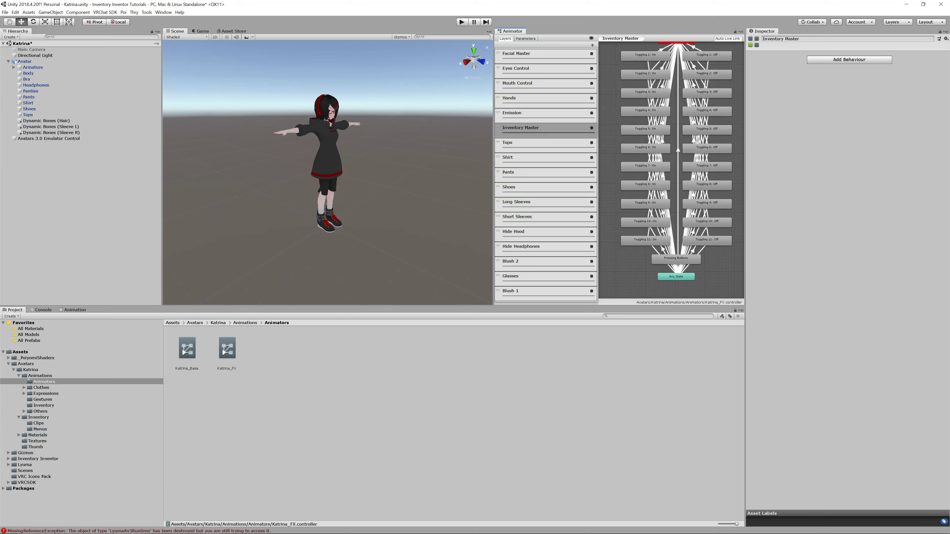
# Step: Inspect the Tops layer's Idle, Off and On states and the transitions of its Any State
pyautogui.click(524, 143)
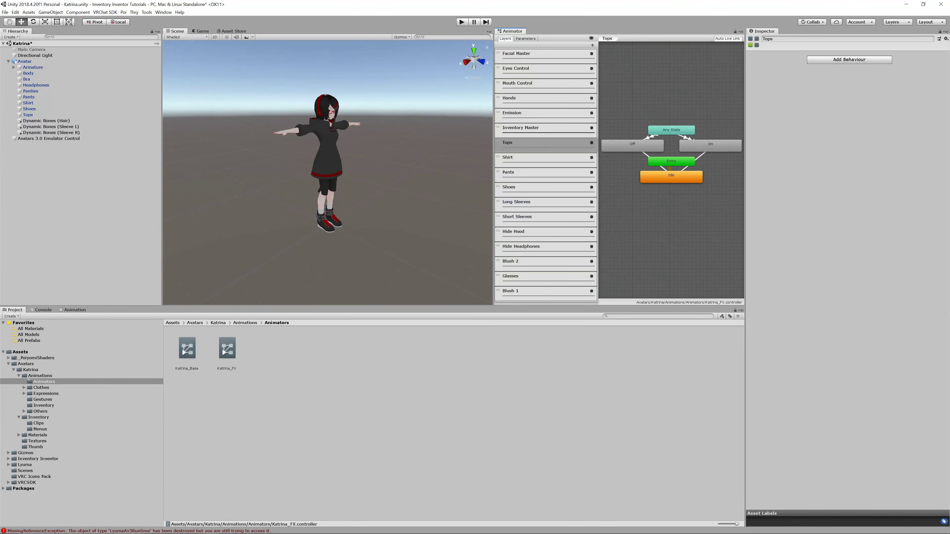
pyautogui.click(670, 176)
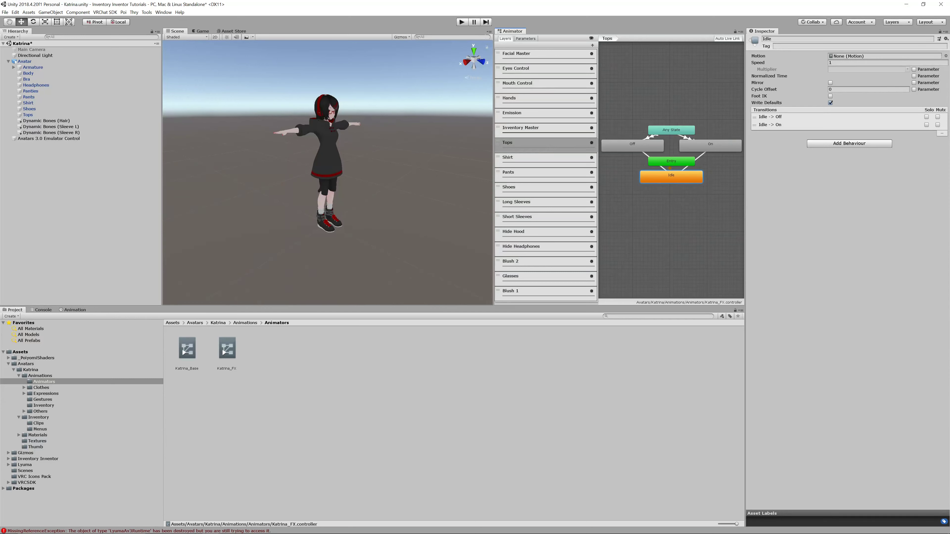
pyautogui.click(632, 144)
pyautogui.moveTo(710, 144); pyautogui.dragTo(711, 142)
pyautogui.click(632, 145)
pyautogui.click(712, 143)
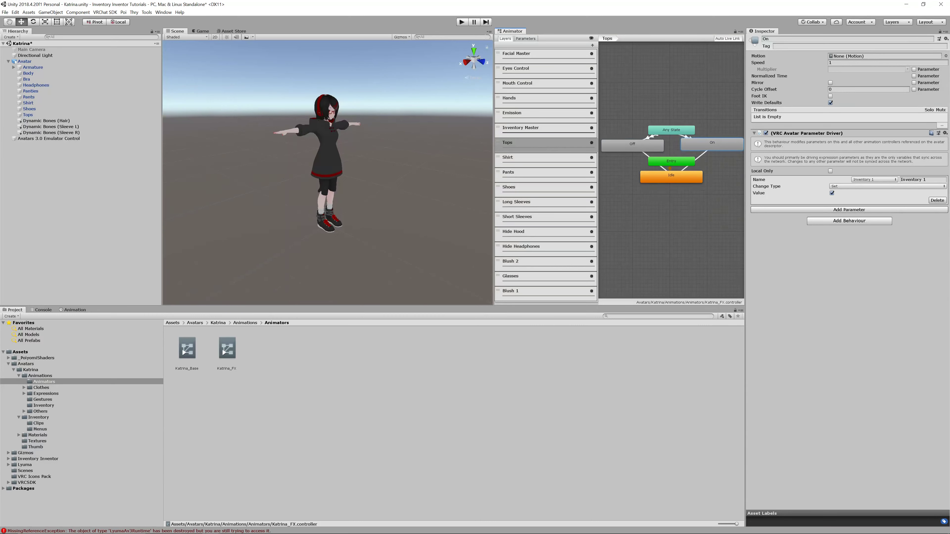
pyautogui.click(671, 130)
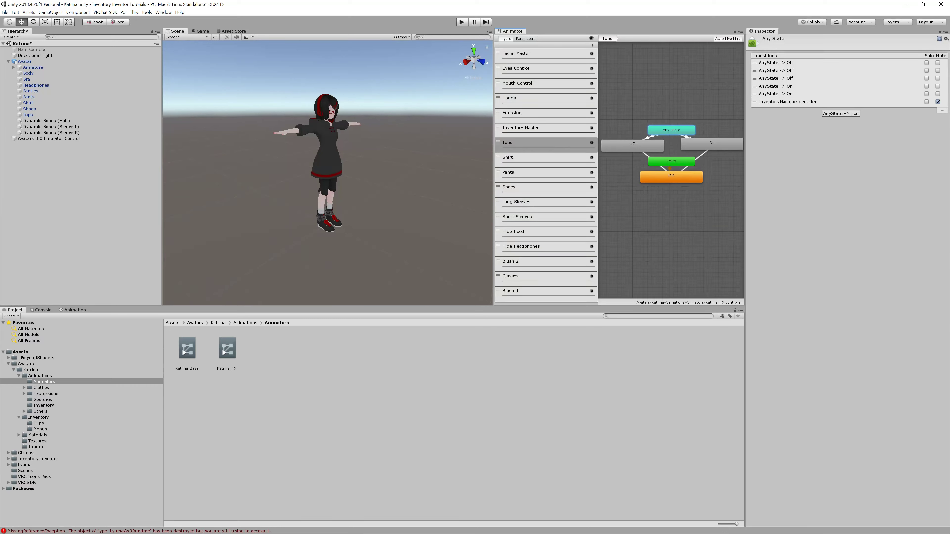
# Step: Inspect the InventoryMachineIdentifier transition of the Tops layer's Any State, including its exit time and conditions, and deselect it
pyautogui.click(837, 102)
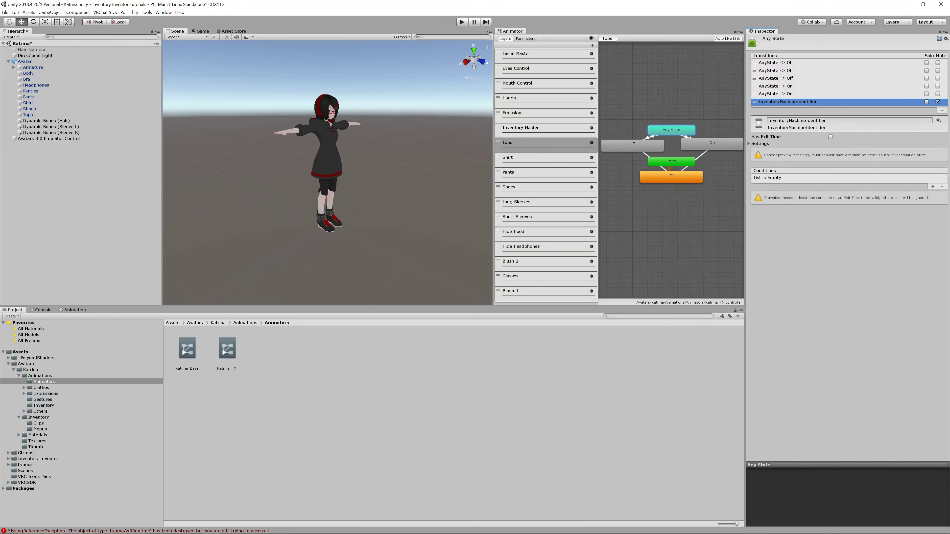
pyautogui.click(696, 217)
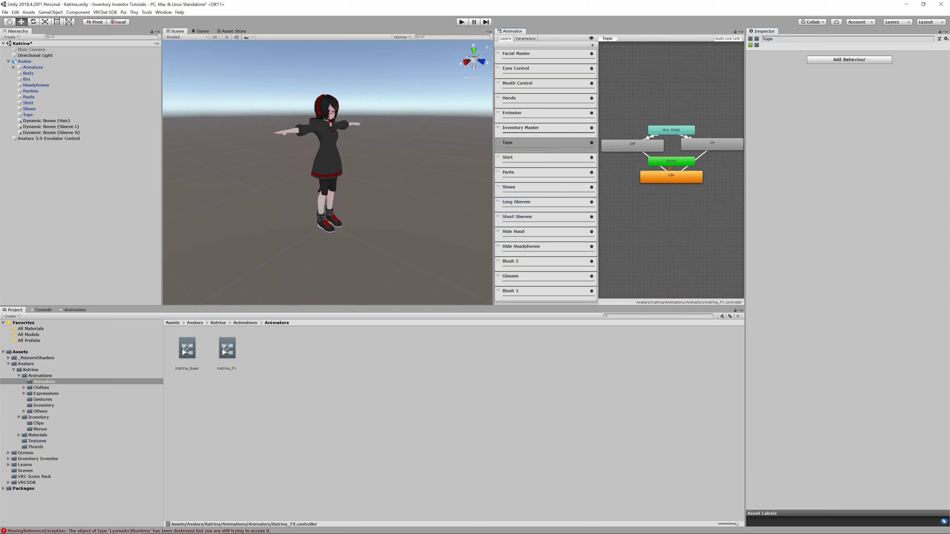
pyautogui.scroll(-1, 664, 200)
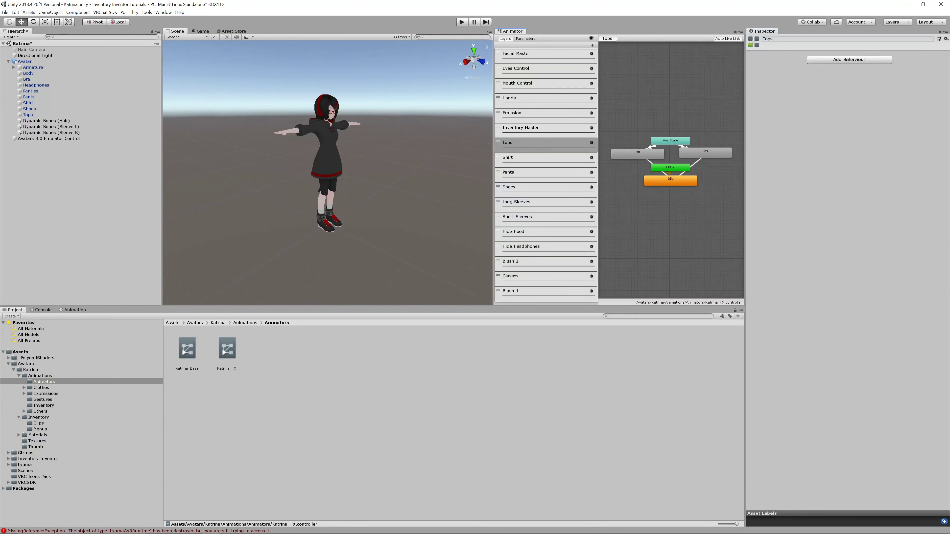
pyautogui.scroll(1, 673, 189)
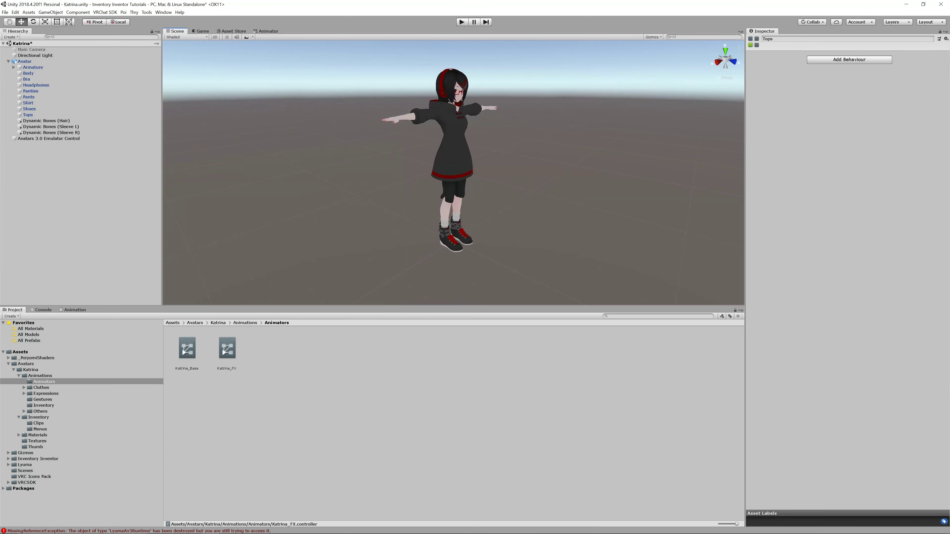
# Step: Open the Inventory Inventor management window for the avatar and assign the inventory preset named Preset
pyautogui.moveTo(538, 165); pyautogui.dragTo(495, 157, button='right')
pyautogui.moveTo(496, 157); pyautogui.dragTo(398, 142, button='middle')
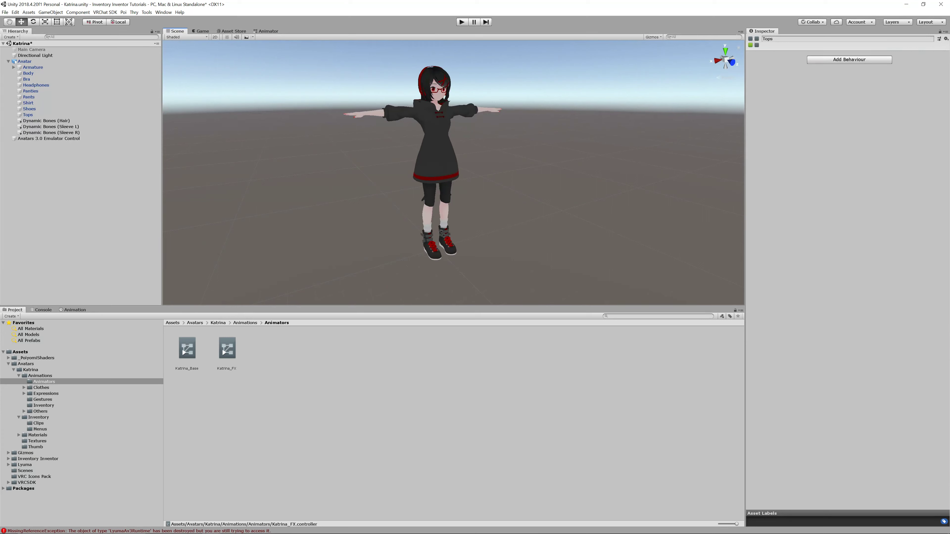
pyautogui.scroll(3, 453, 172)
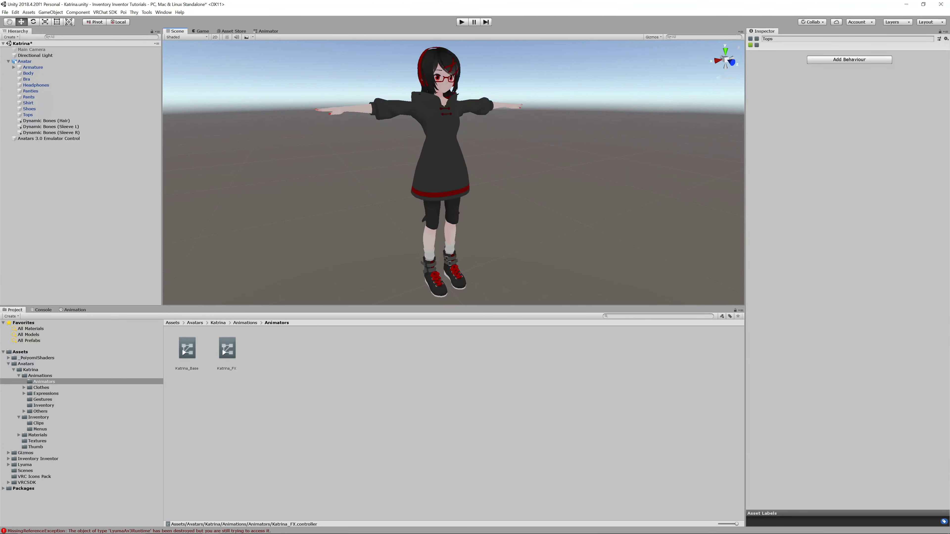
pyautogui.click(146, 12)
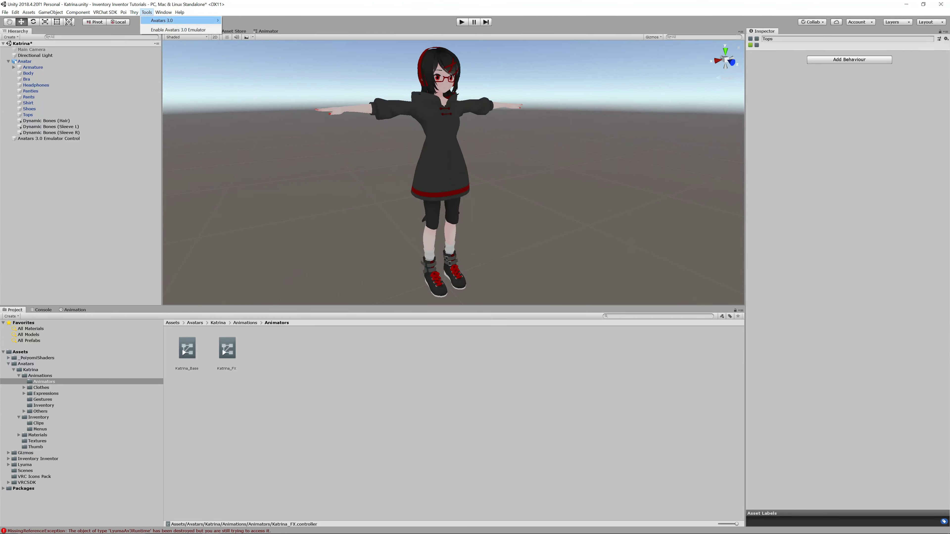
pyautogui.moveTo(162, 21)
pyautogui.moveTo(249, 21)
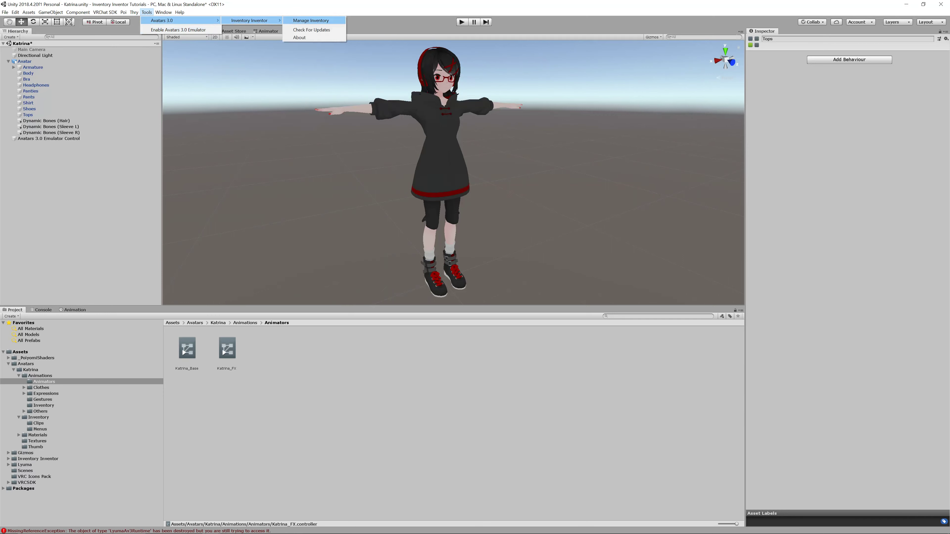
pyautogui.click(311, 20)
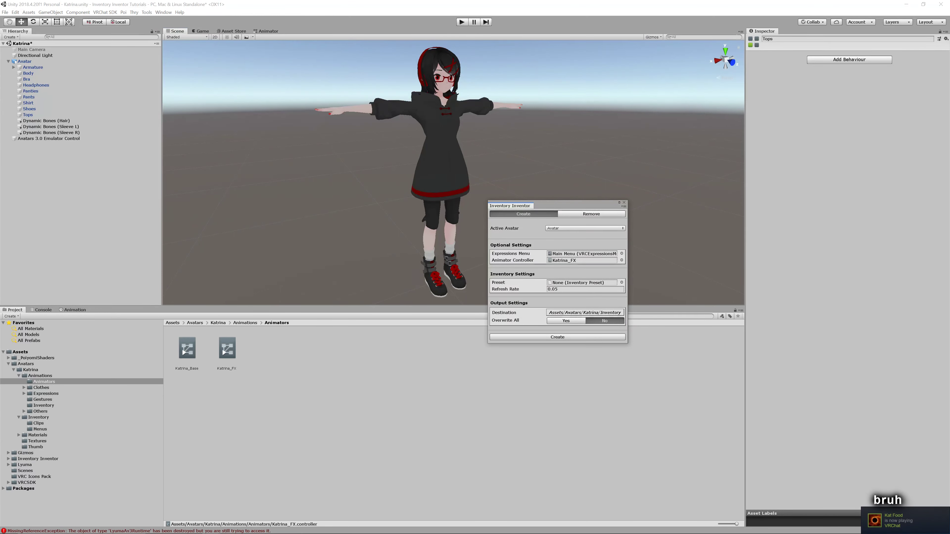
pyautogui.click(622, 282)
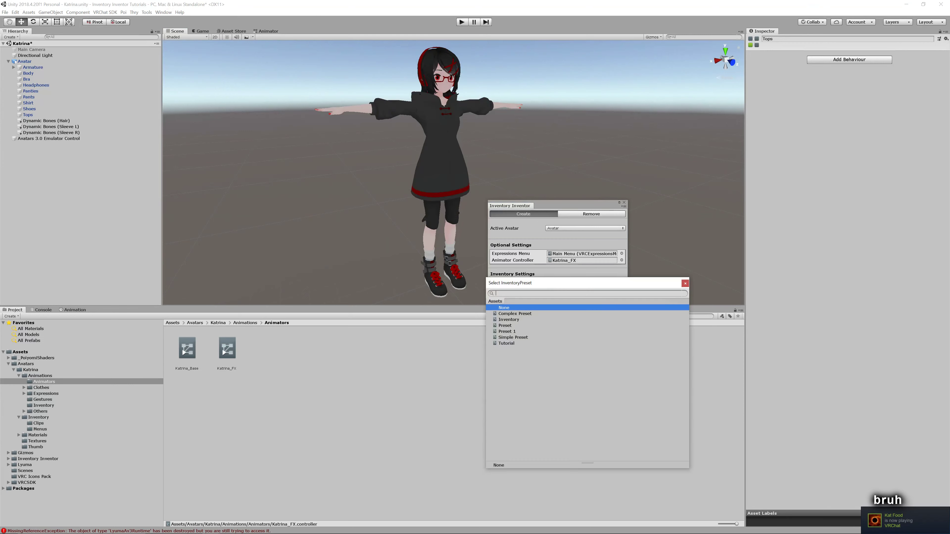
pyautogui.click(505, 325)
pyautogui.click(685, 283)
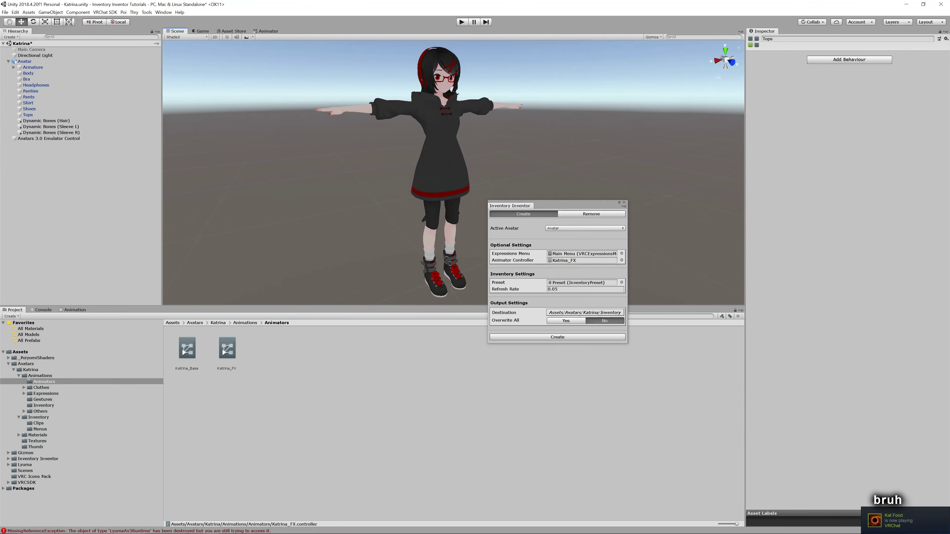
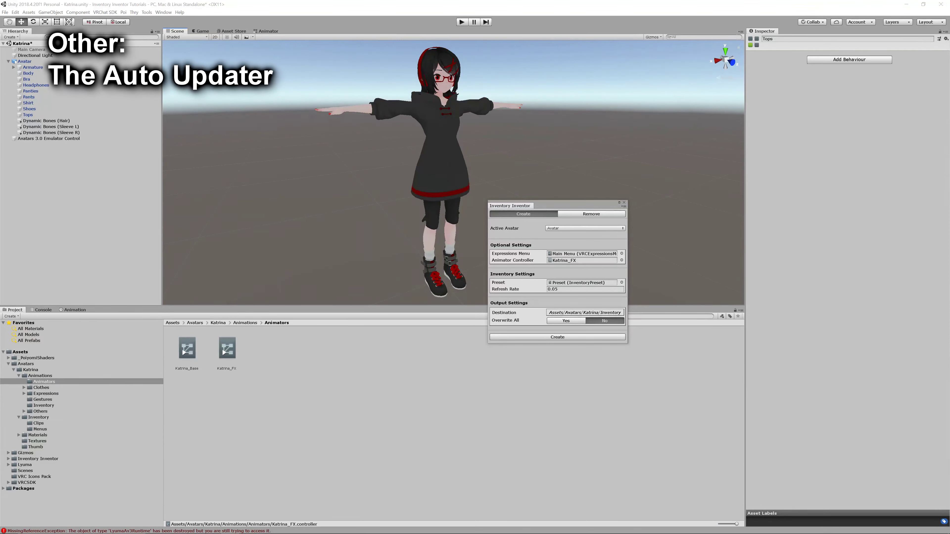
# Step: Check Inventory Inventor for updates and dismiss the resulting message
pyautogui.click(146, 12)
pyautogui.moveTo(180, 20)
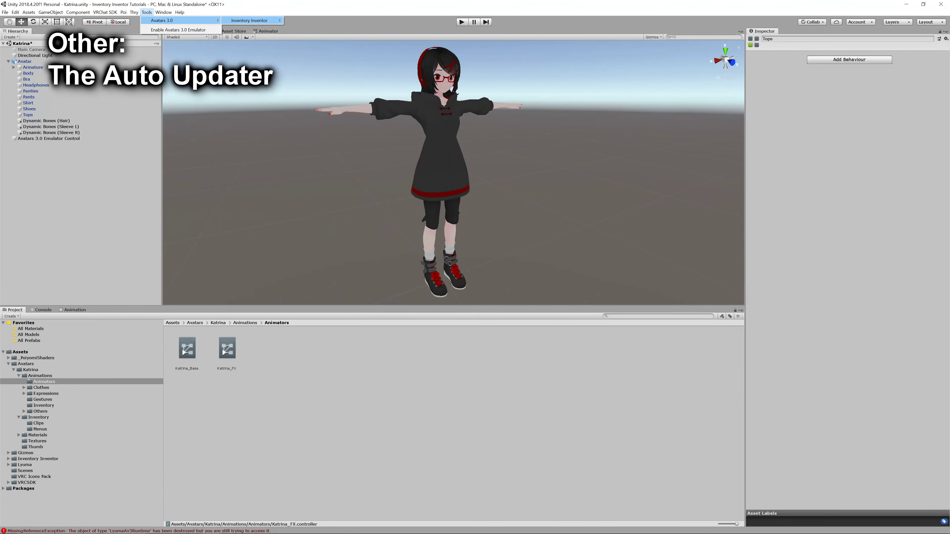
pyautogui.moveTo(249, 21)
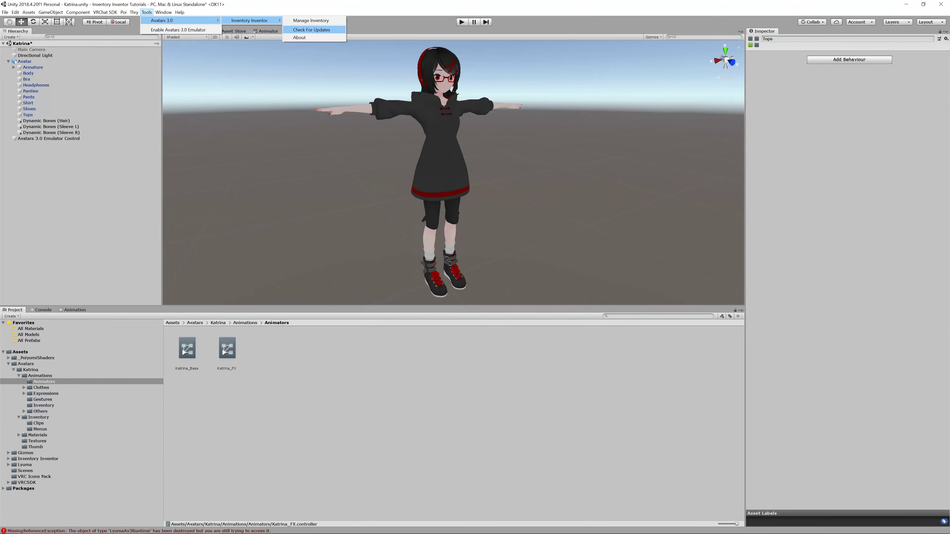
pyautogui.click(311, 30)
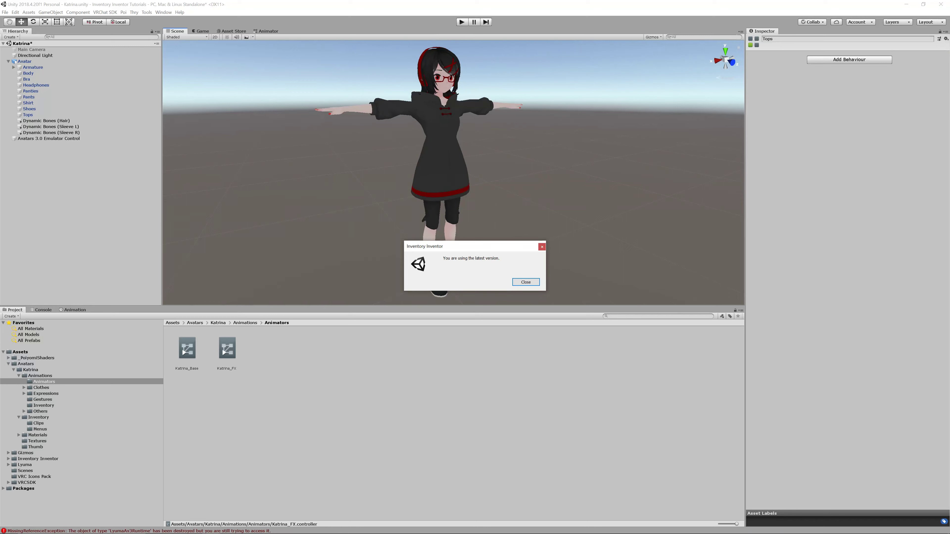
pyautogui.click(525, 282)
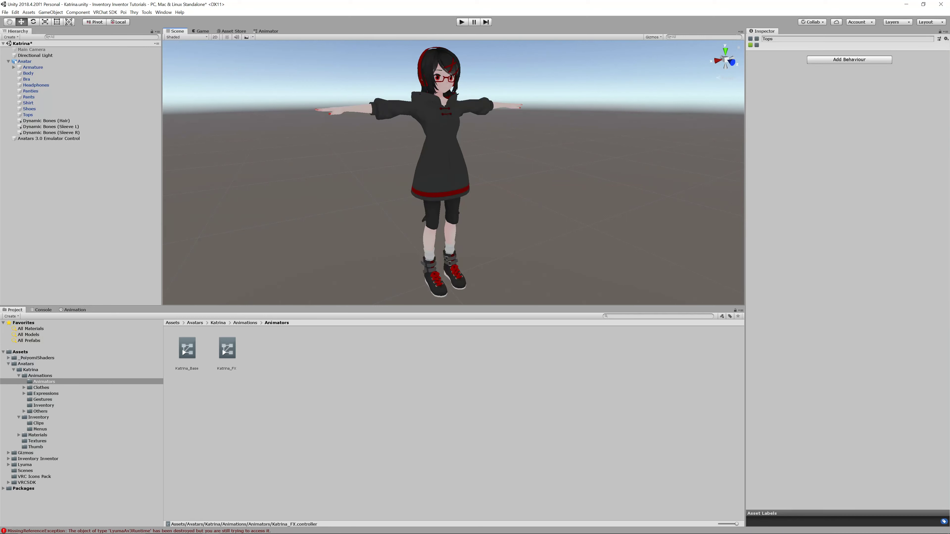